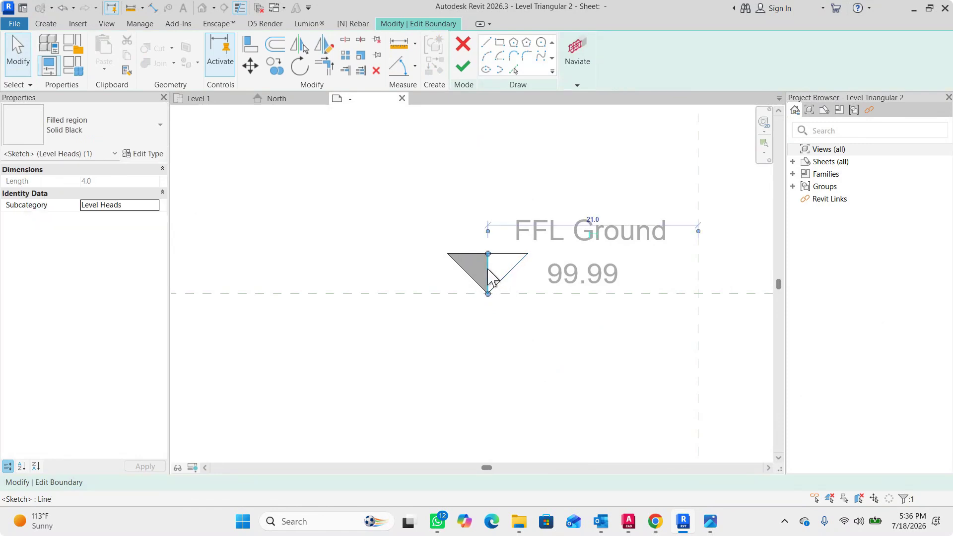
- Delete the vertical line from the filled region's boundary between the two halves of the triangle
key(Delete)
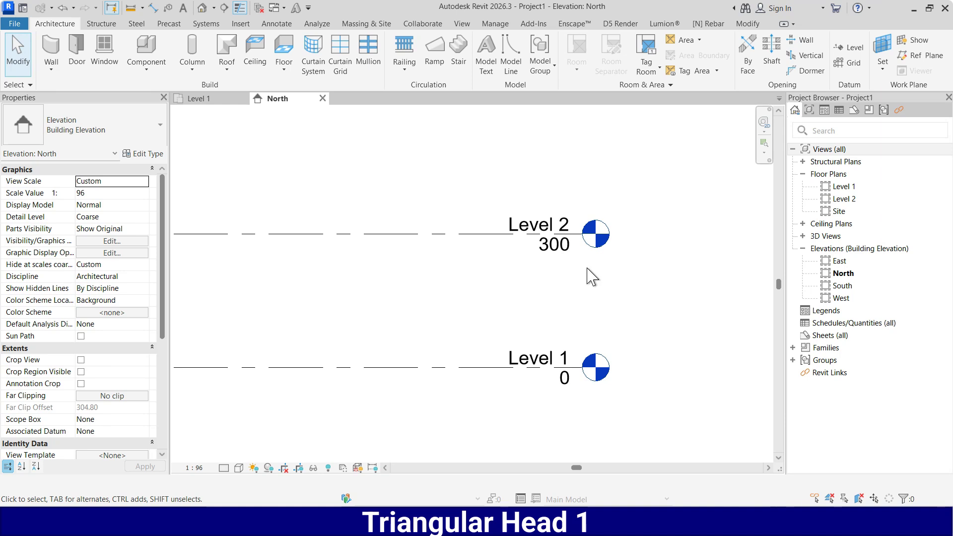
- Create a new annotation family from the Level Head template in the Annotations folder
click(14, 23)
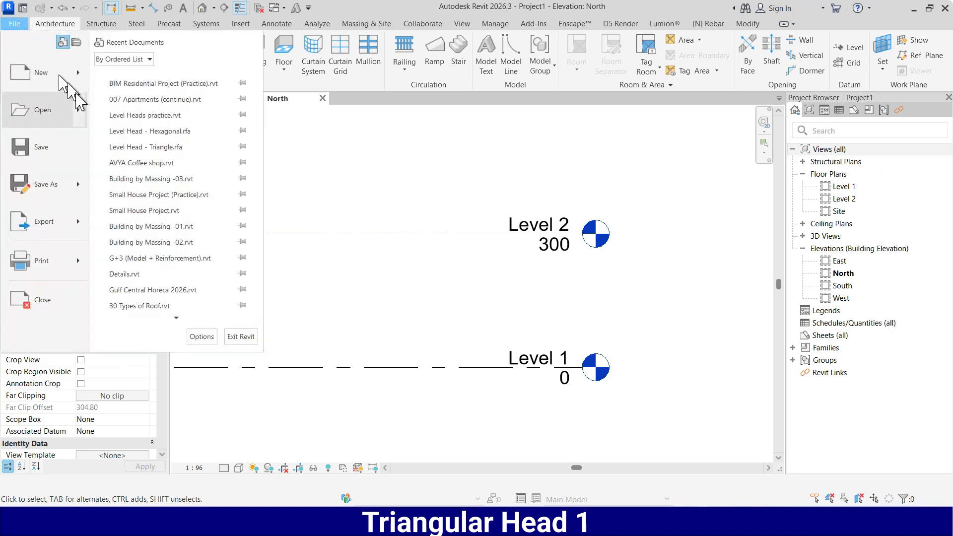
mouse_move(74, 79)
click(218, 128)
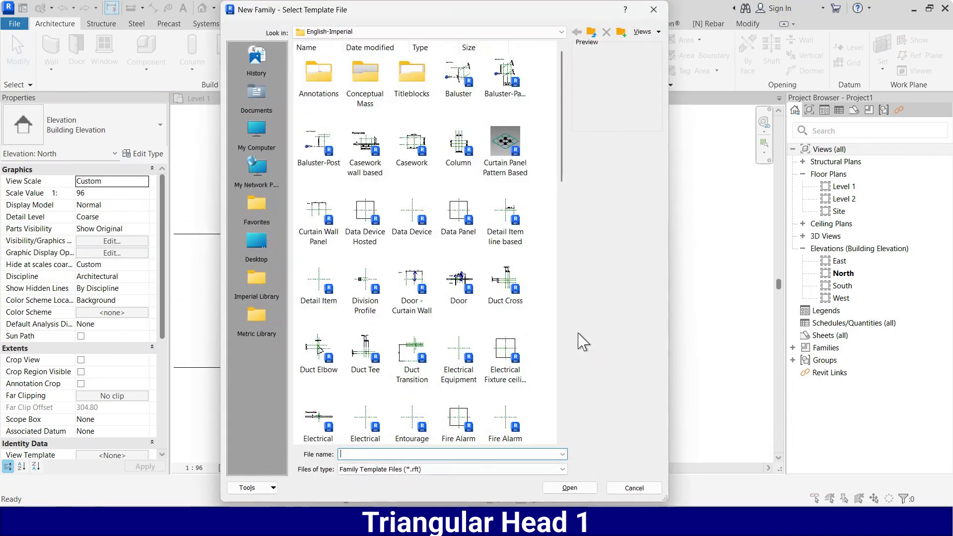
double_click(318, 74)
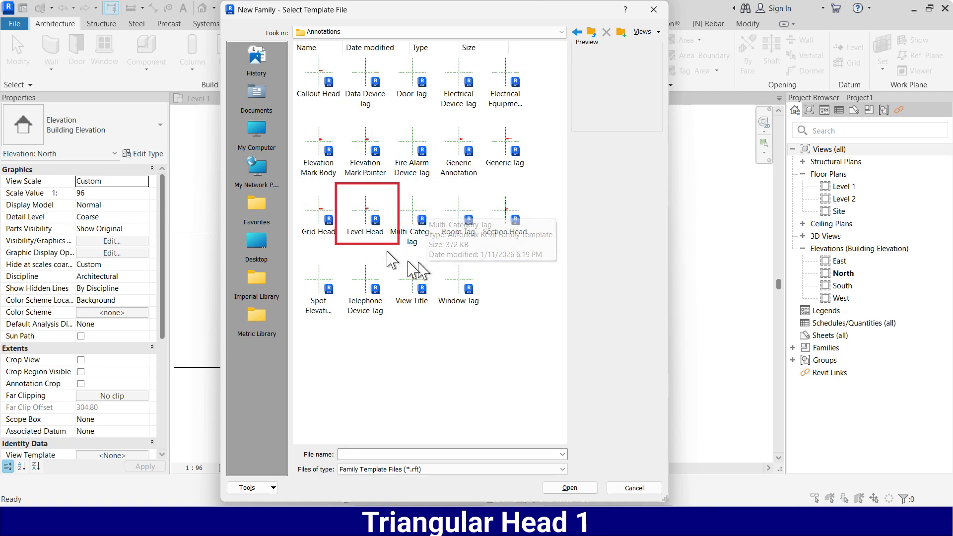
click(370, 225)
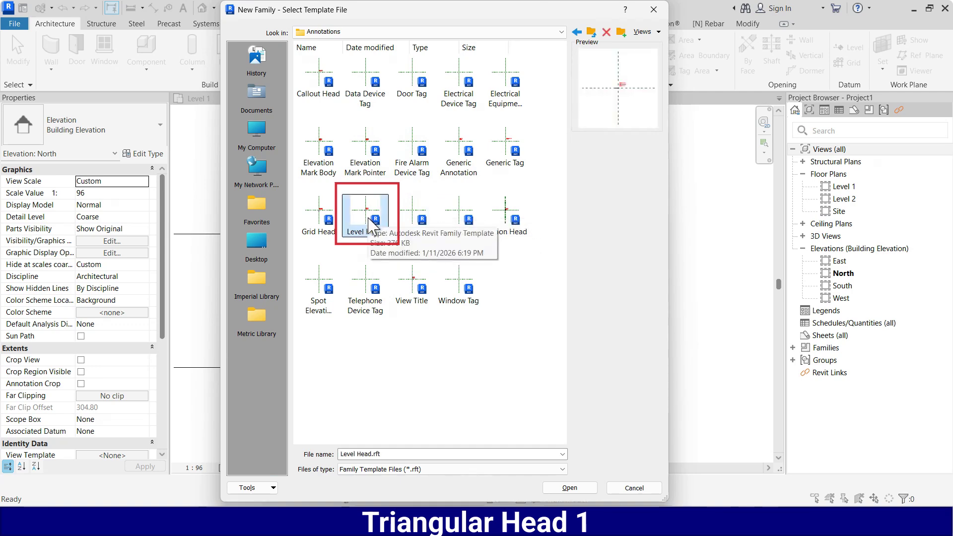
click(571, 488)
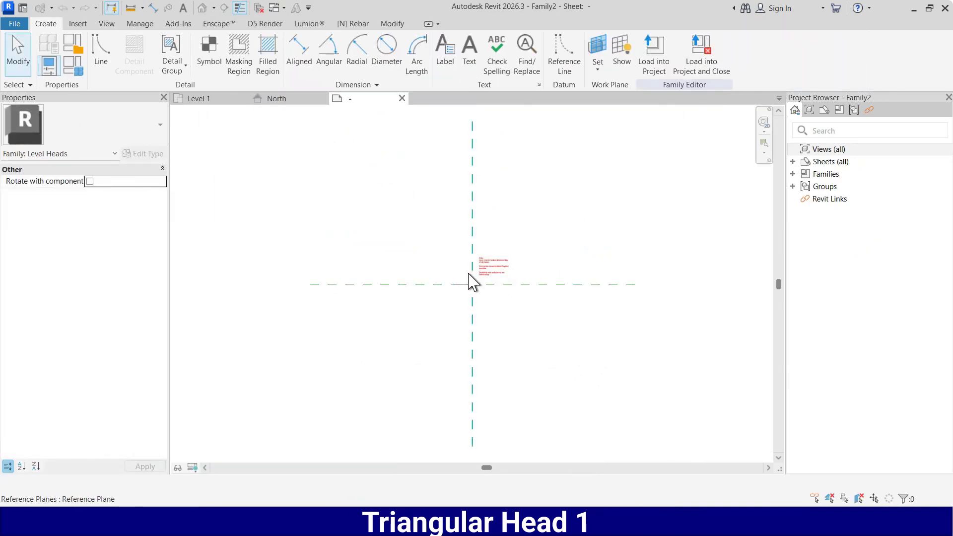
- Delete the template's red note text and the default short line on the horizontal reference plane
click(505, 263)
key(Delete)
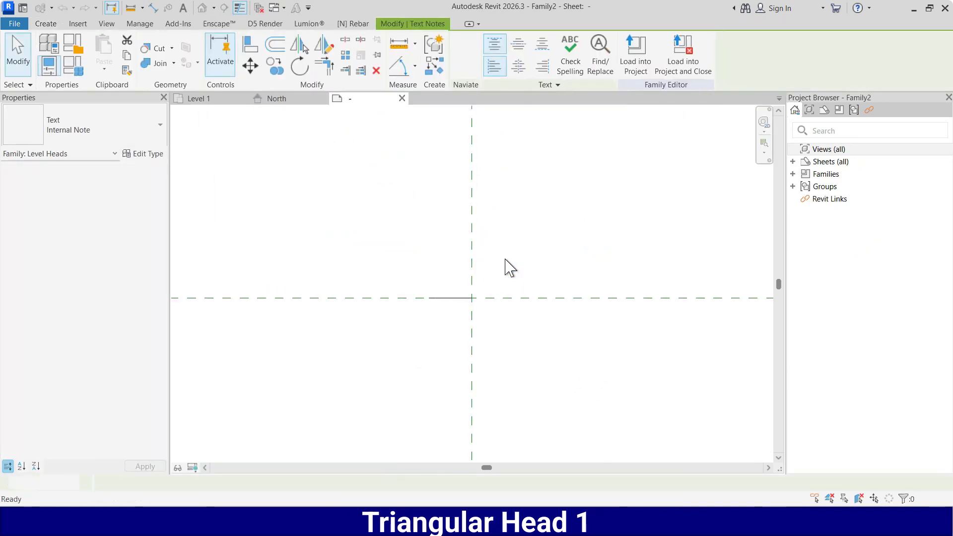
click(387, 343)
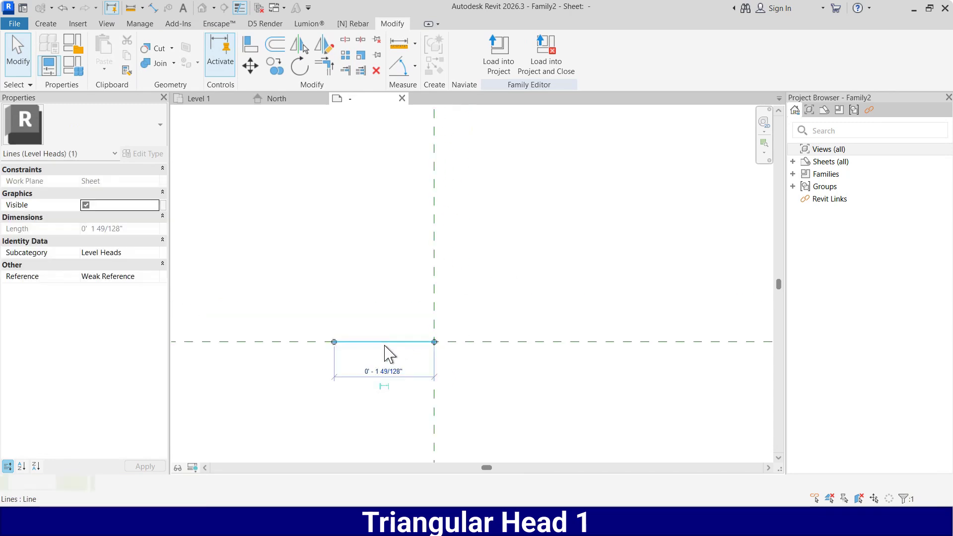
key(Delete)
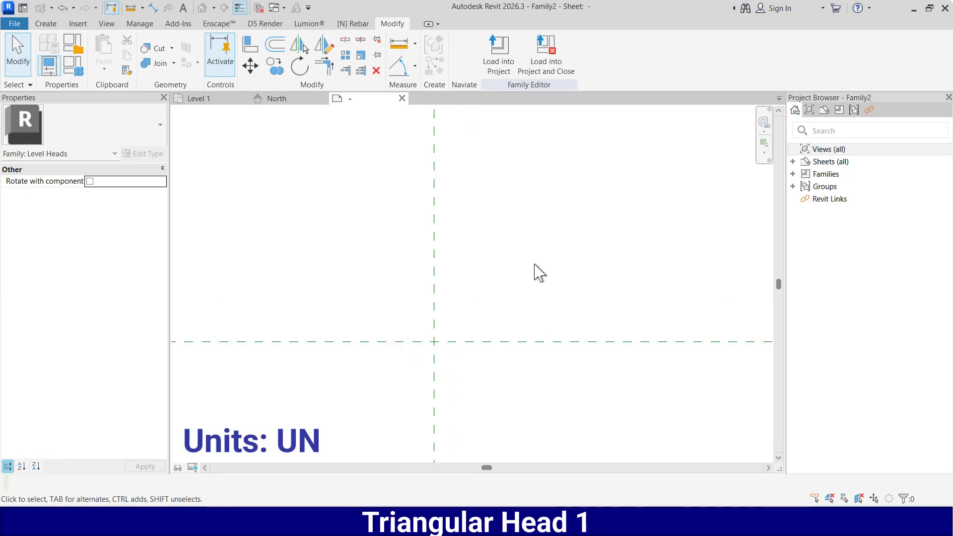
- Set the family's project units for Distance and Length to Millimeters
key(u)
key(n)
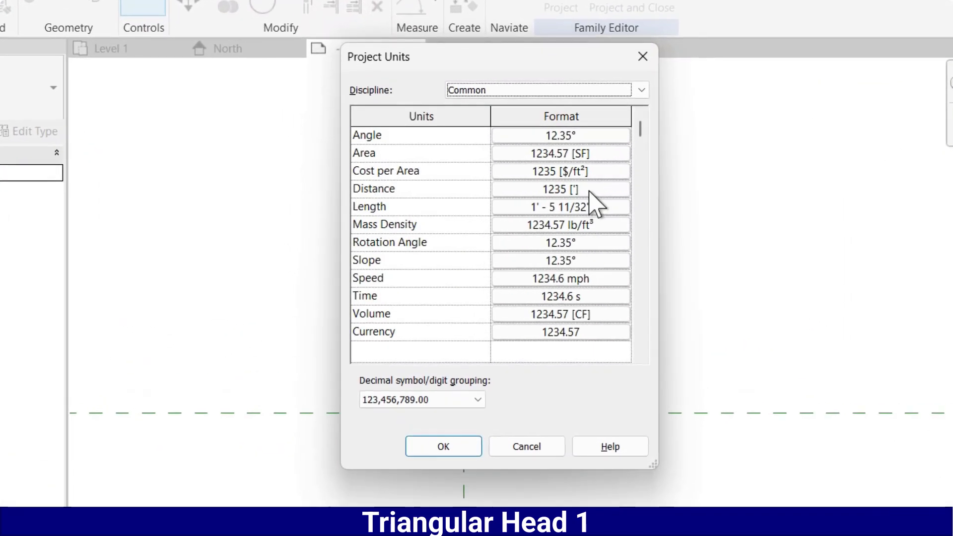
click(551, 191)
click(540, 172)
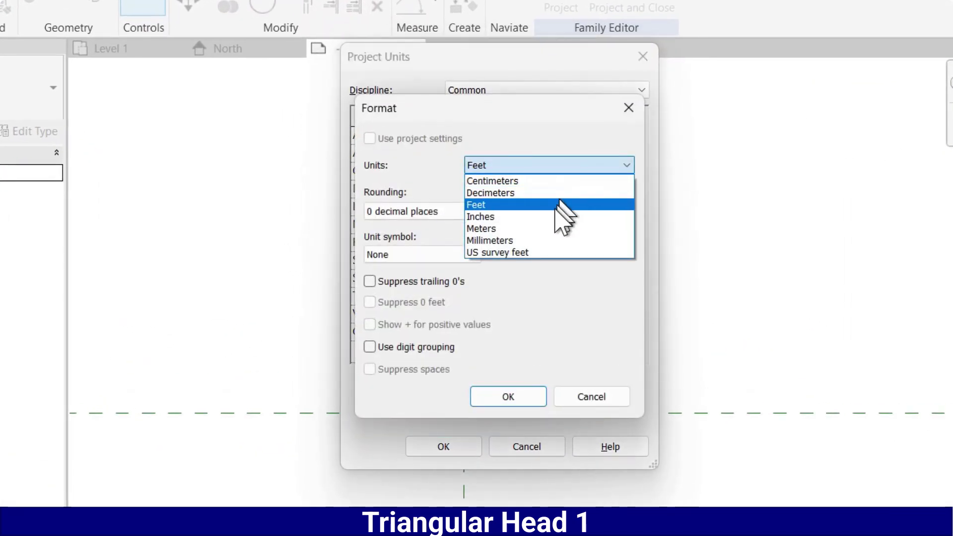
click(527, 241)
click(514, 400)
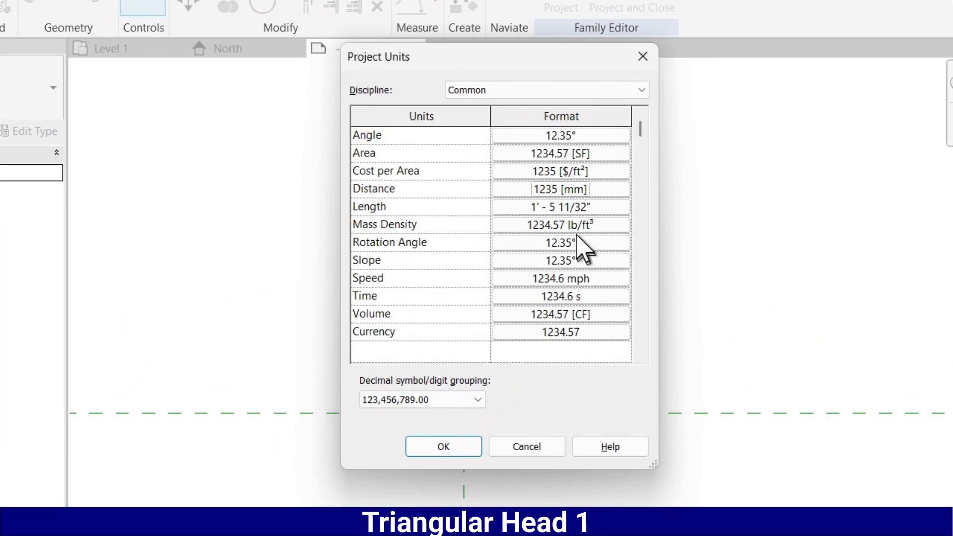
click(587, 207)
click(566, 165)
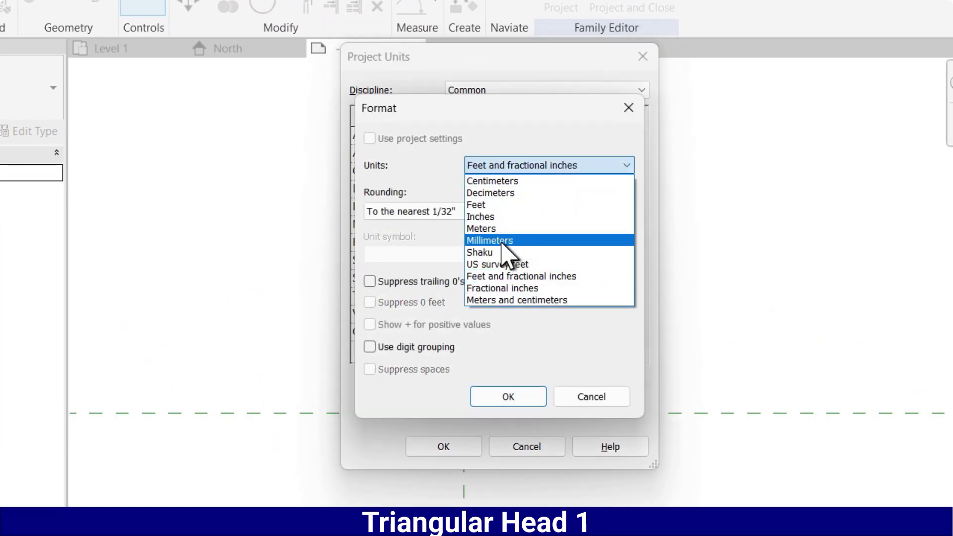
click(503, 240)
click(512, 397)
click(444, 446)
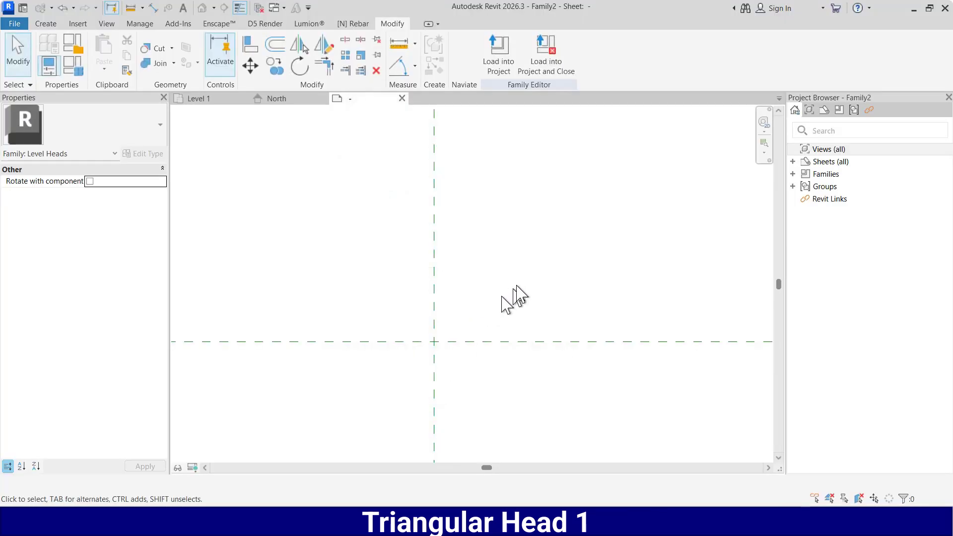
- Draw a line about 4 mm straight up from the reference plane intersection, continued by a horizontal line about 25 mm to the left
mouse_move(438, 276)
middle_down()
mouse_move(447, 264)
mouse_move(470, 293)
middle_up()
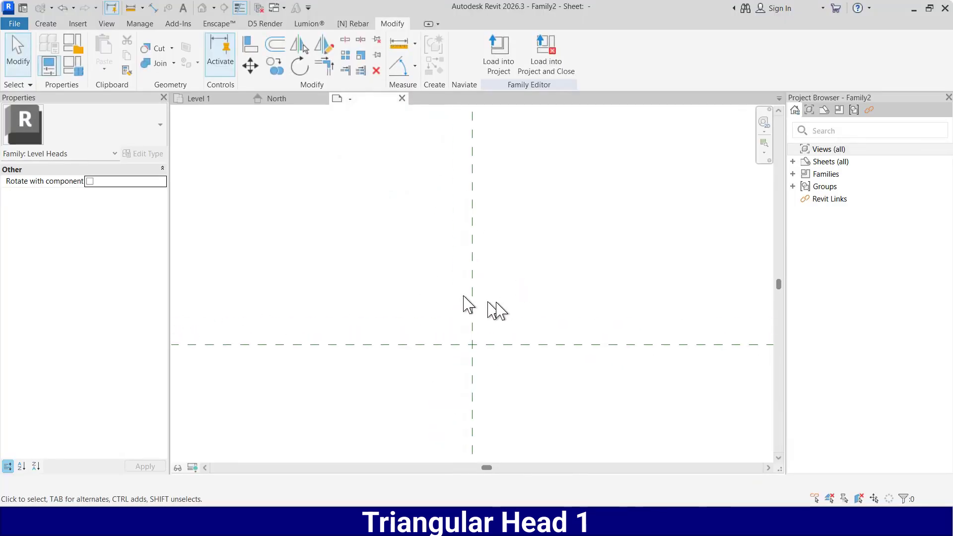
click(46, 24)
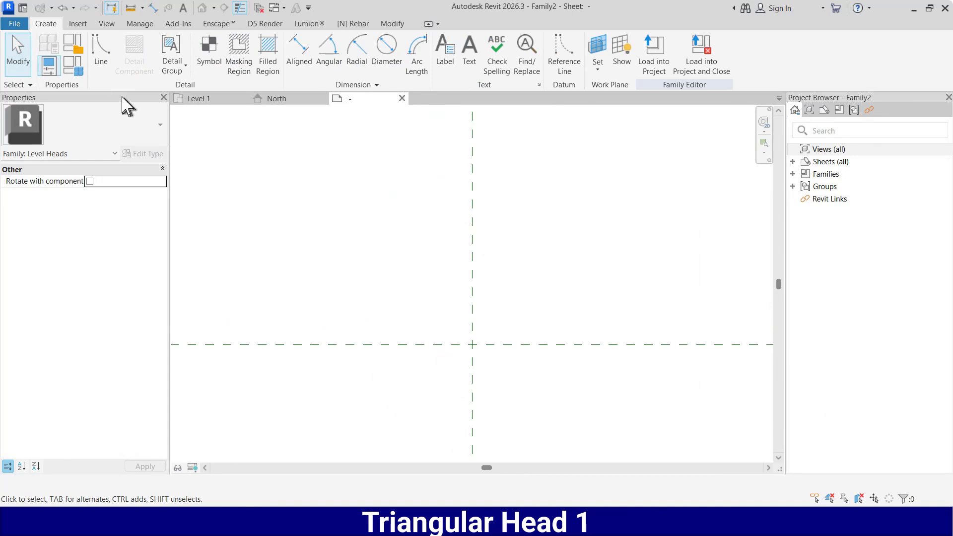
click(101, 52)
click(472, 345)
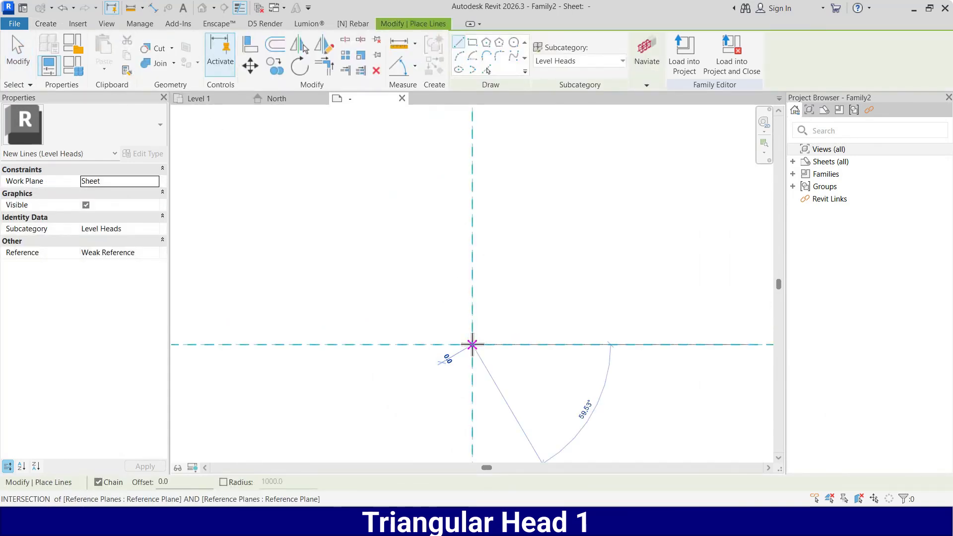
scroll(475, 302, up, 2)
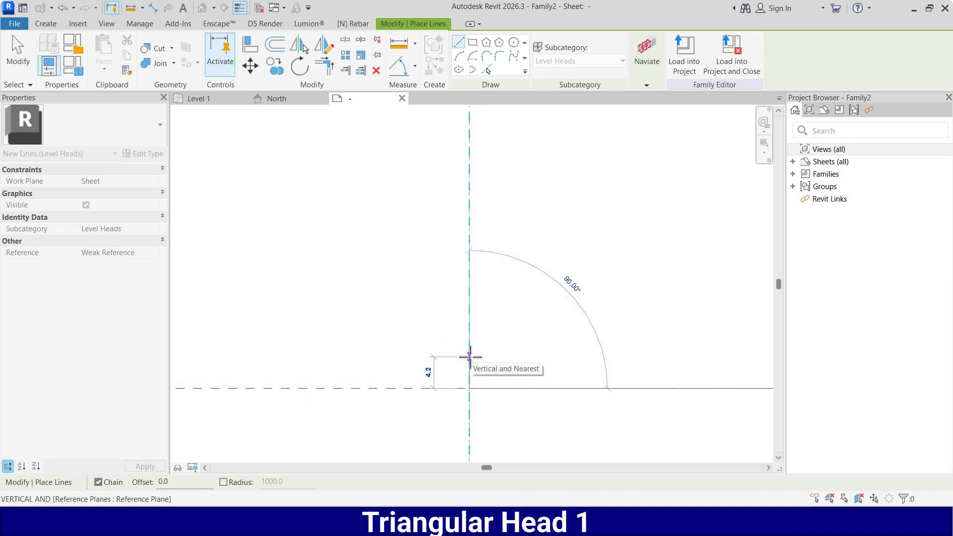
scroll(470, 357, up, 2)
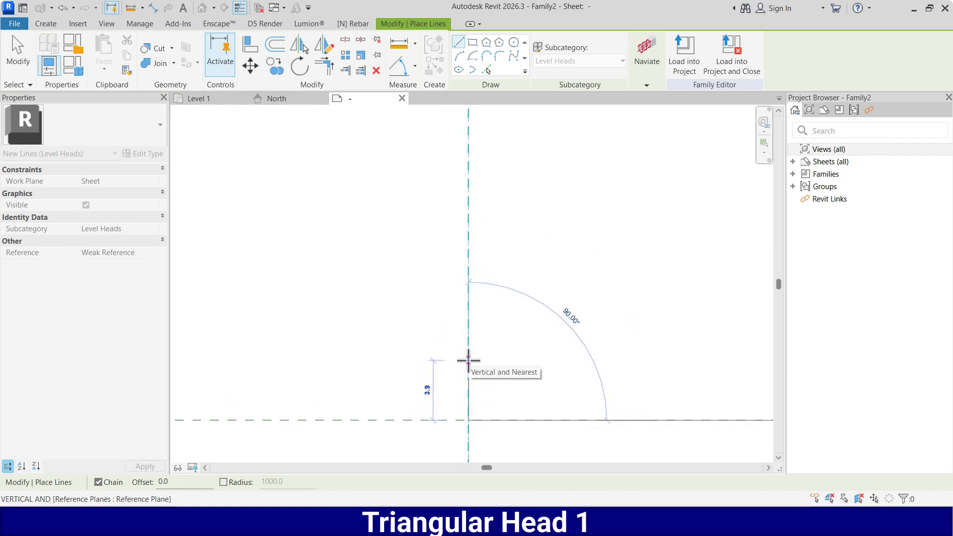
click(469, 359)
scroll(729, 309, down, 3)
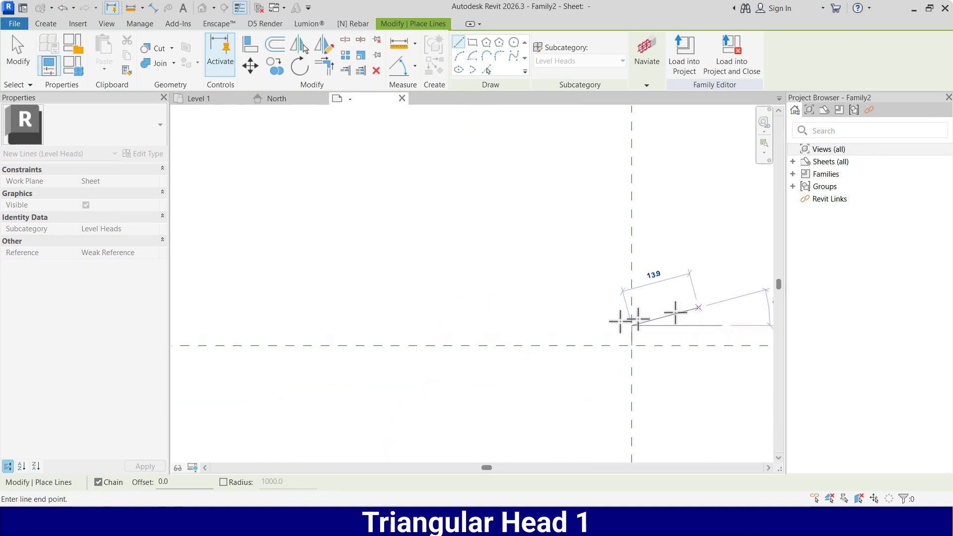
scroll(568, 323, up, 2)
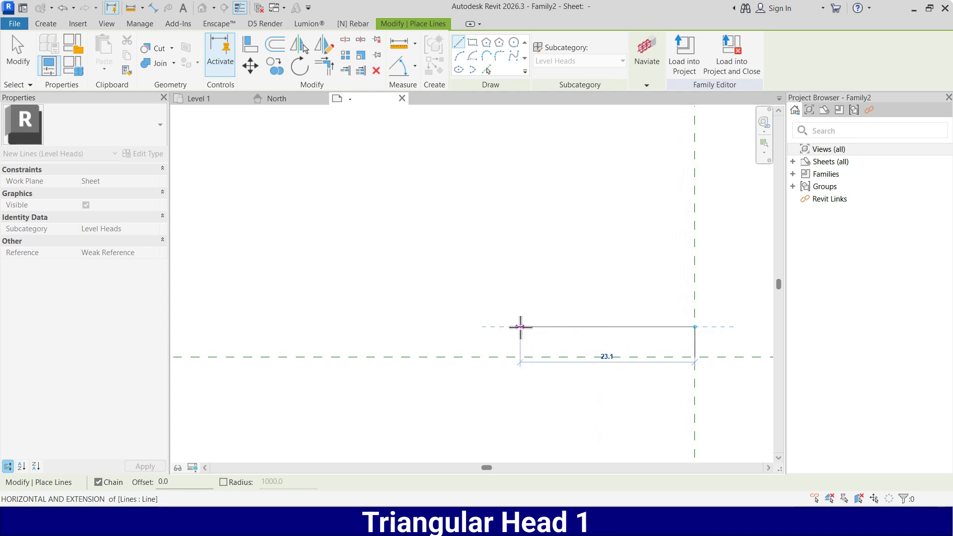
click(506, 327)
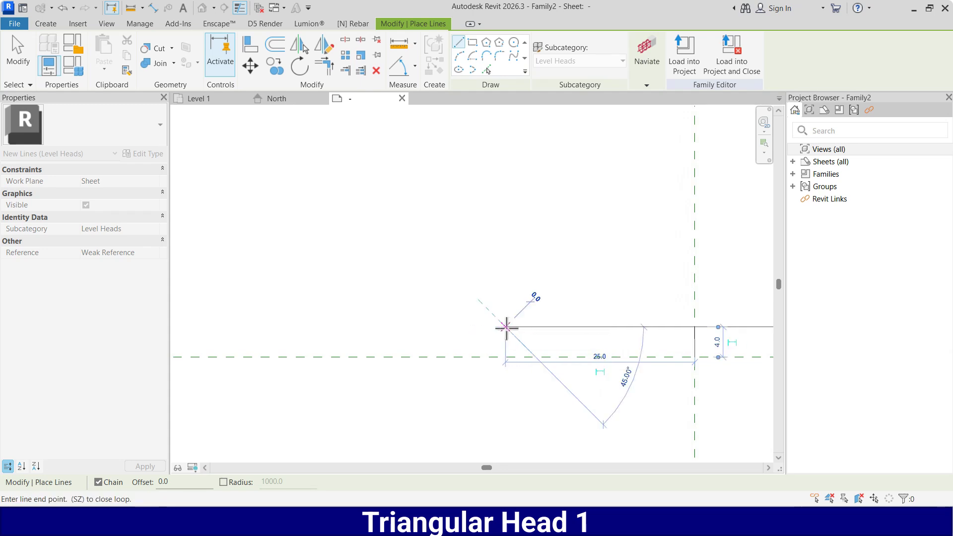
- Continue the line chain with a 45° diagonal down to the horizontal reference plane and a vertical line up past the horizontal line
scroll(538, 354, up, 3)
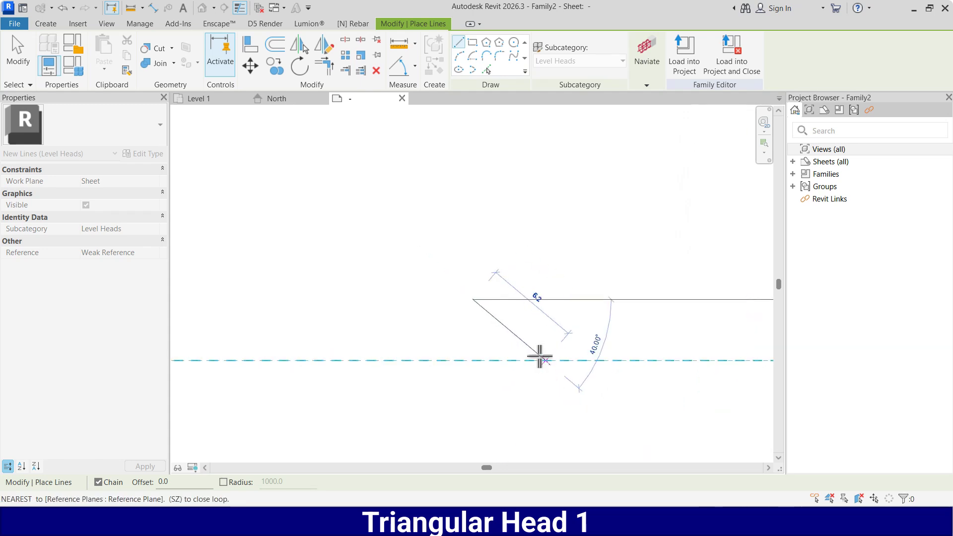
click(533, 360)
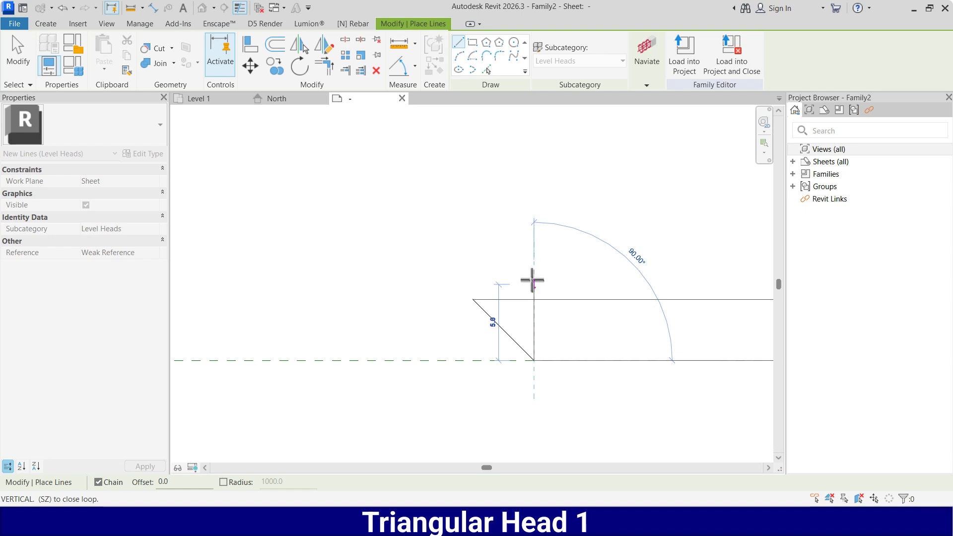
click(534, 232)
key(Escape)
key(Escape)
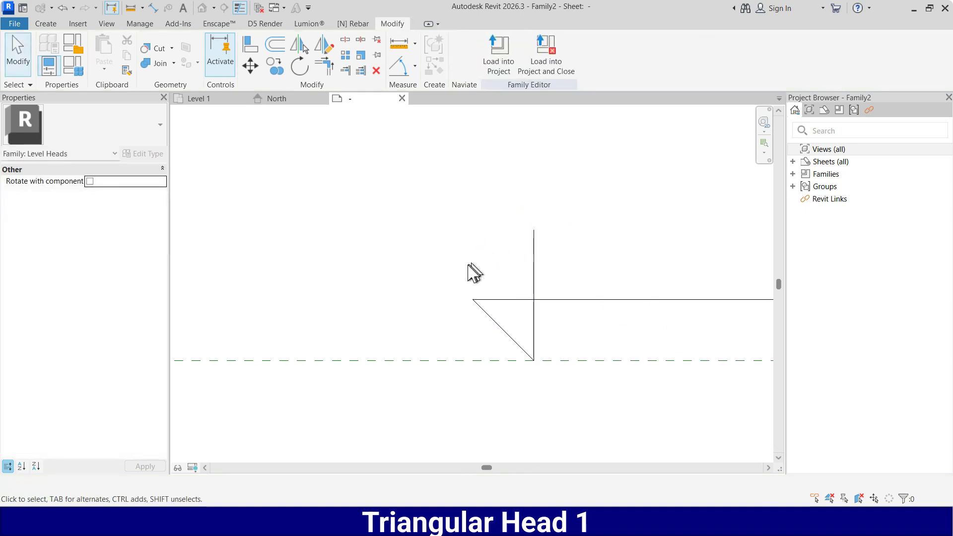
- Delete the 4 mm vertical helper line lying on the vertical reference plane
scroll(447, 291, down, 2)
click(755, 320)
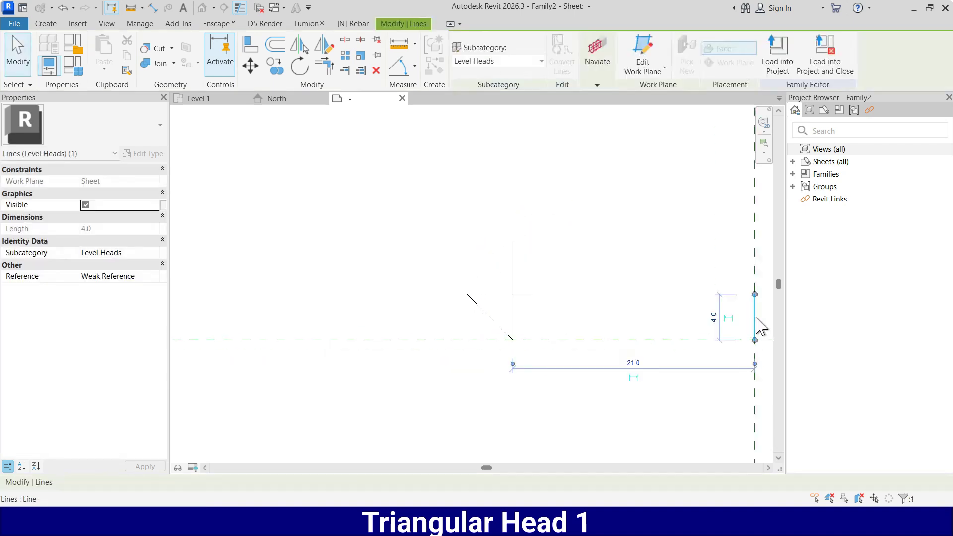
key(Delete)
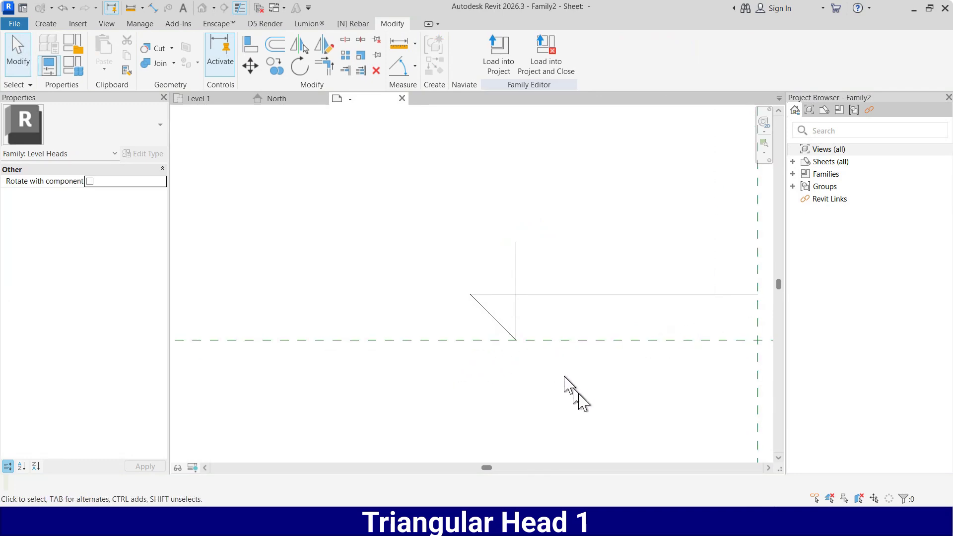
- Create a Solid Black filled region over the small triangle enclosed by the horizontal, vertical and diagonal lines
scroll(362, 329, down, 3)
scroll(402, 366, up, 1)
middle_drag(403, 366, 449, 346)
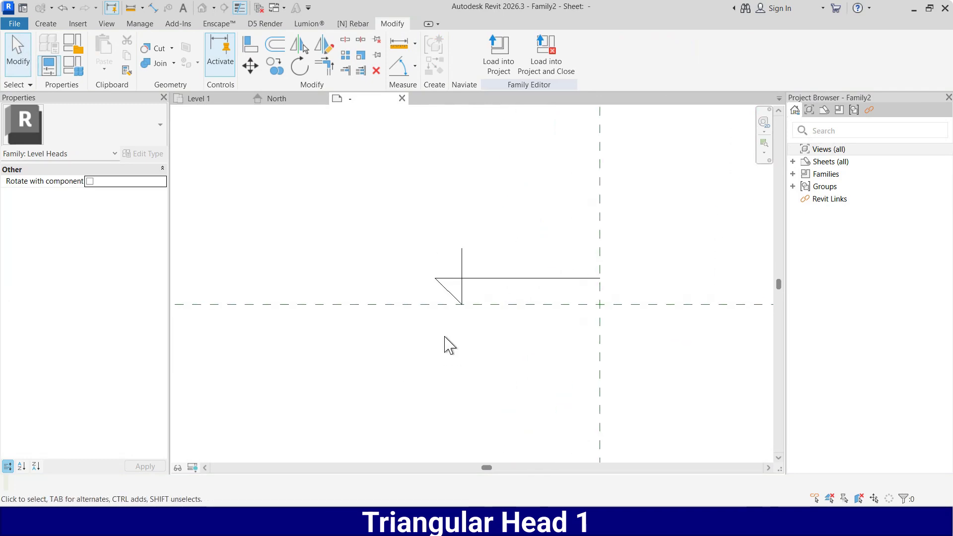
scroll(447, 303, up, 1)
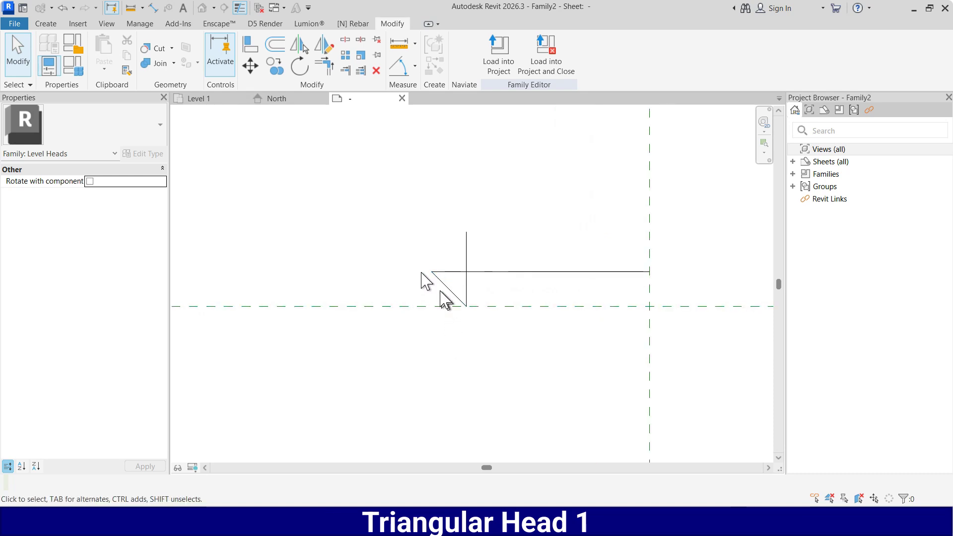
click(51, 26)
click(268, 49)
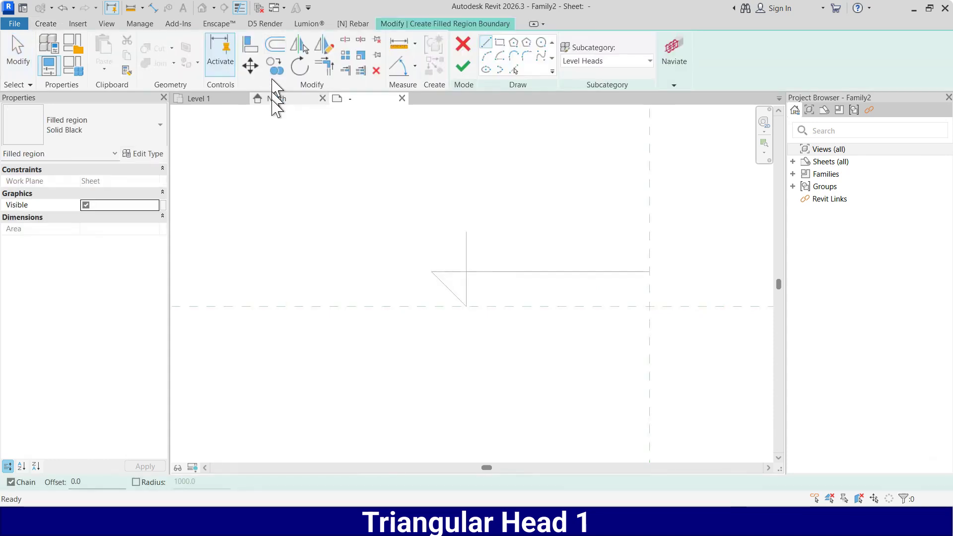
scroll(429, 304, up, 1)
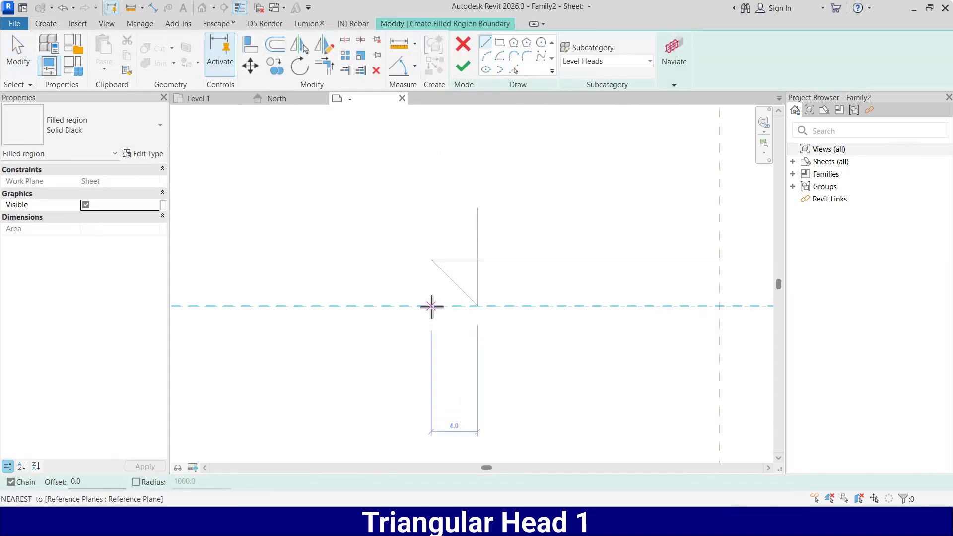
click(432, 258)
click(477, 259)
click(478, 306)
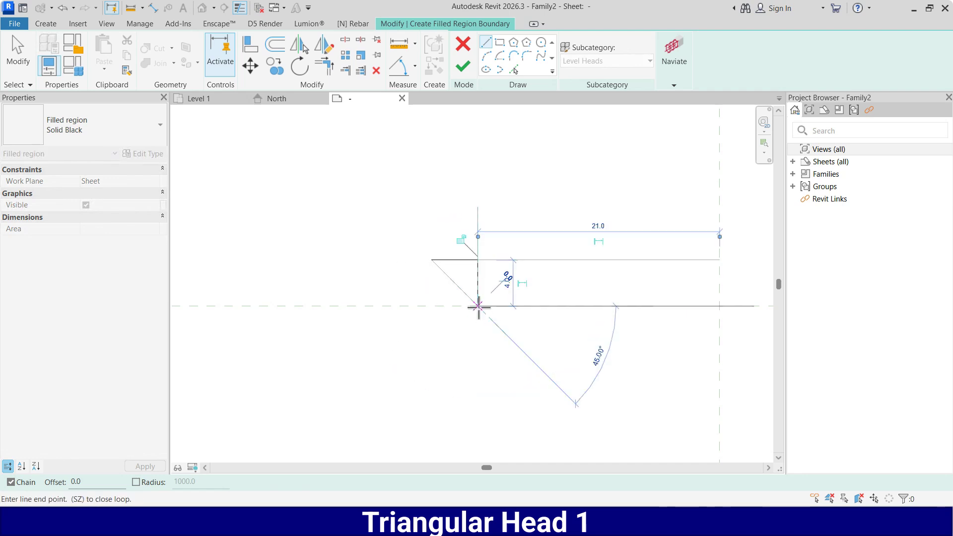
click(432, 259)
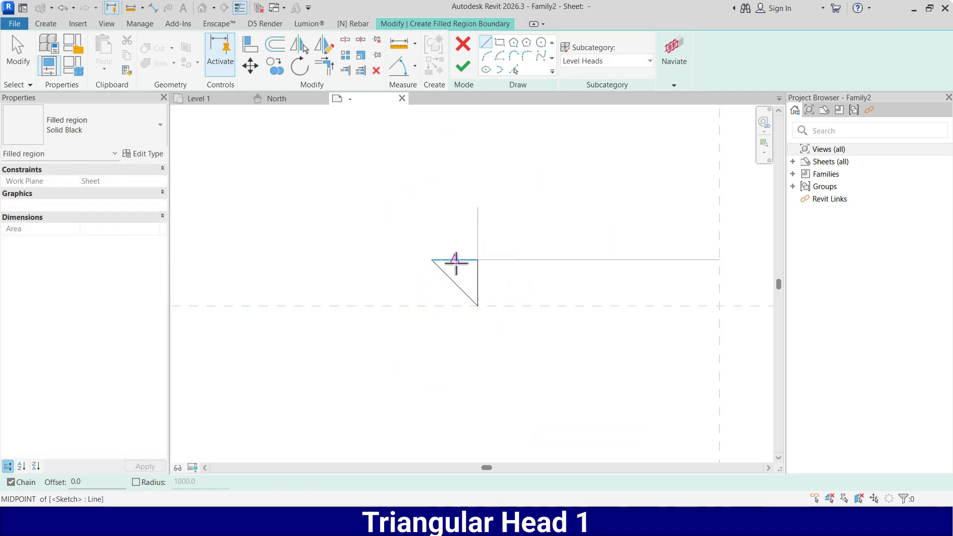
key(Escape)
click(463, 67)
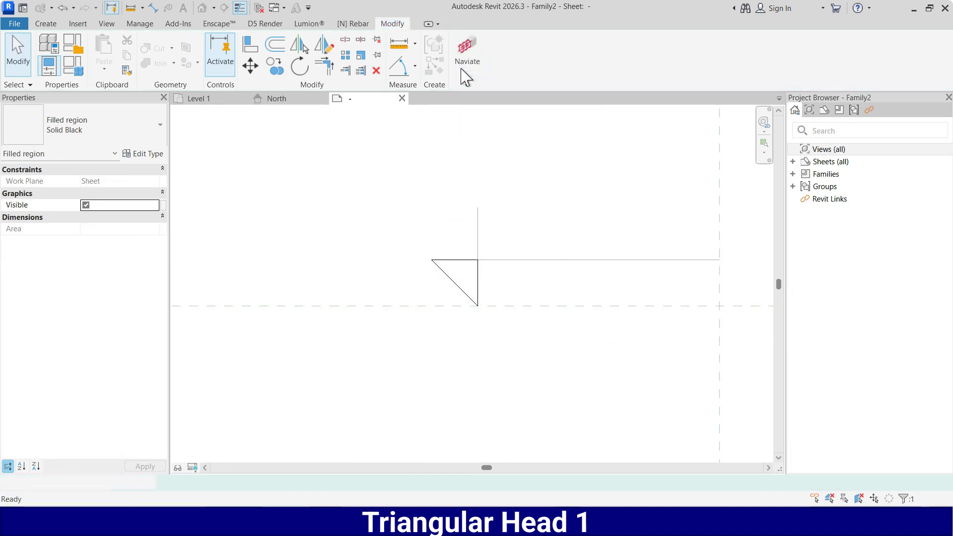
click(501, 364)
scroll(436, 361, down, 2)
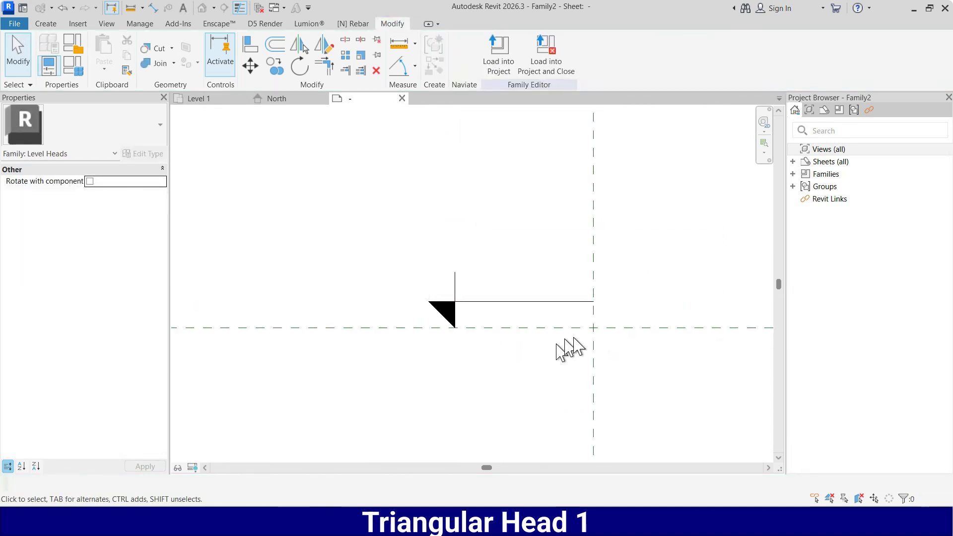
- Place a label above the horizontal line using the Name parameter with the sample value FFL Ground
scroll(526, 327, up, 2)
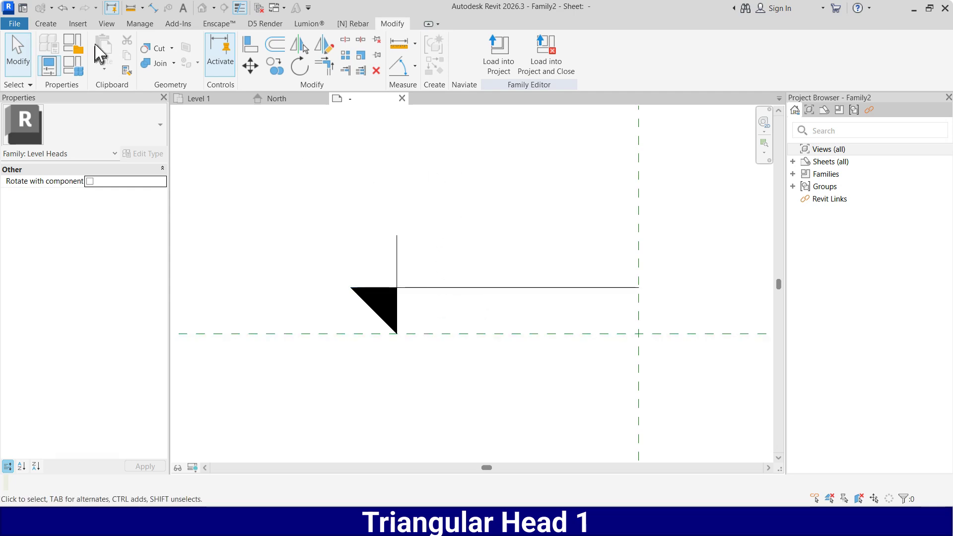
click(48, 24)
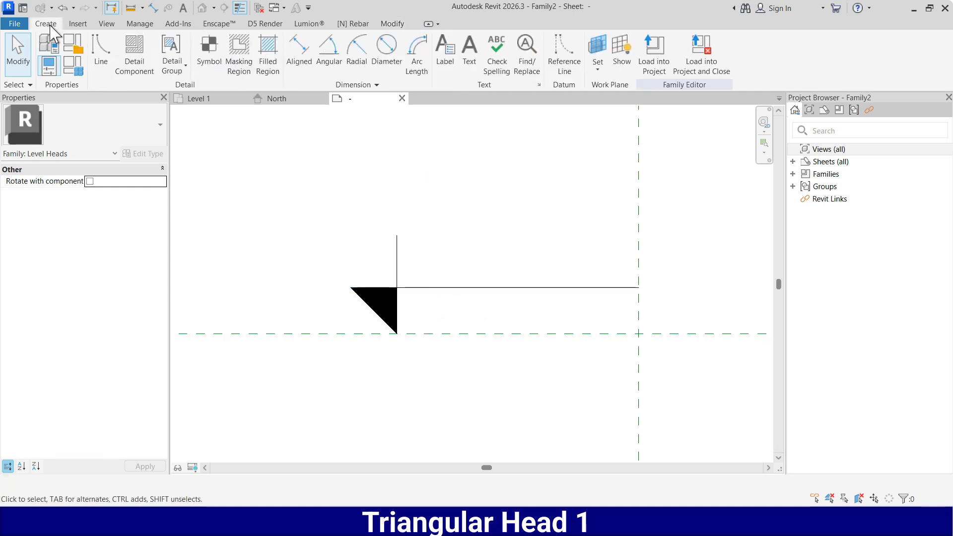
click(444, 54)
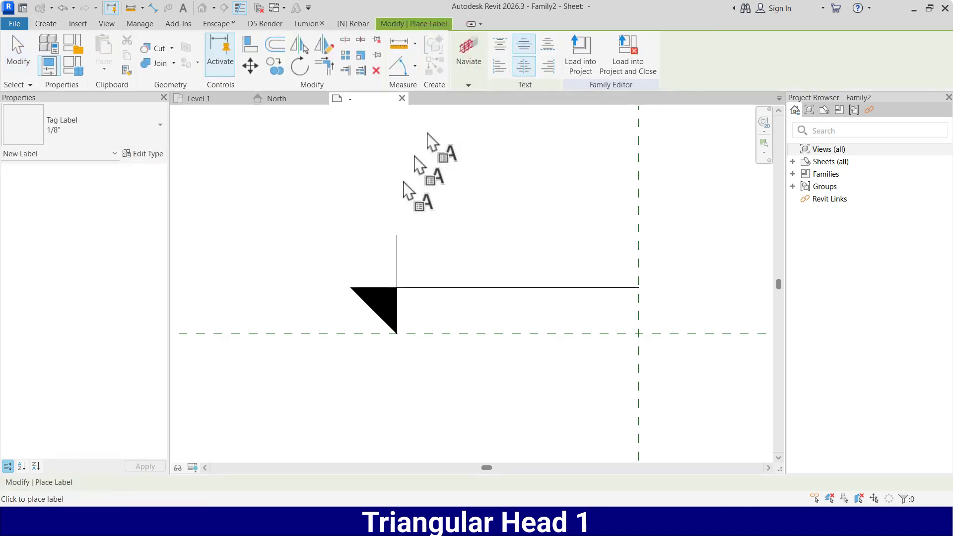
click(442, 258)
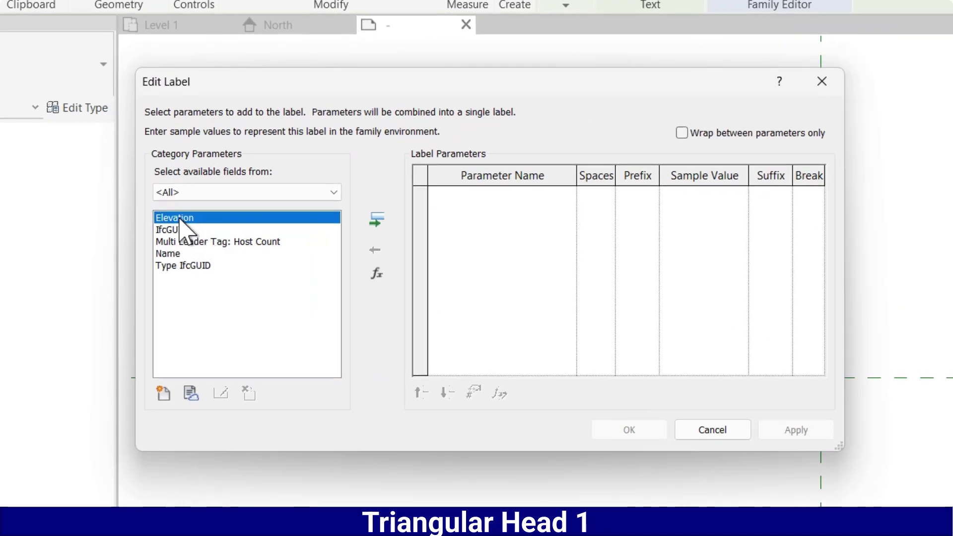
click(168, 253)
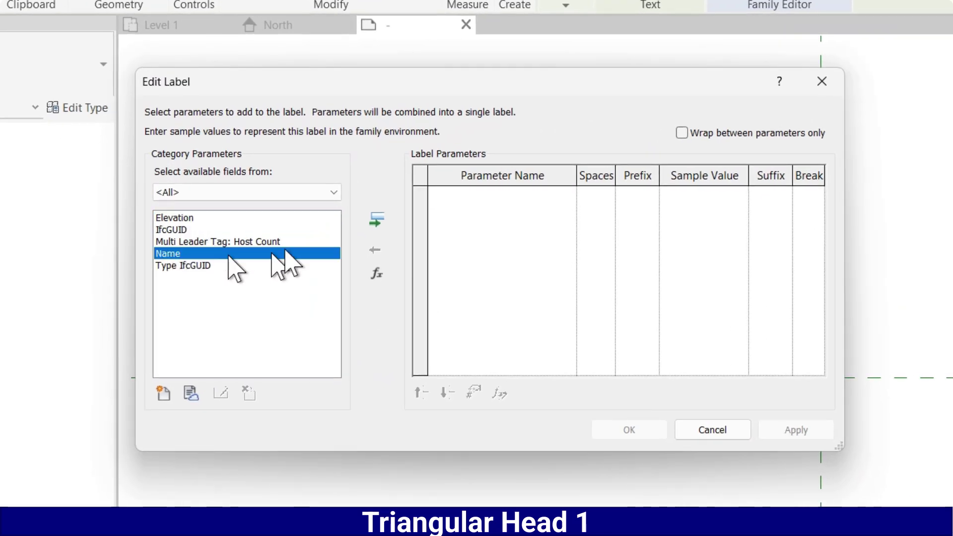
click(375, 223)
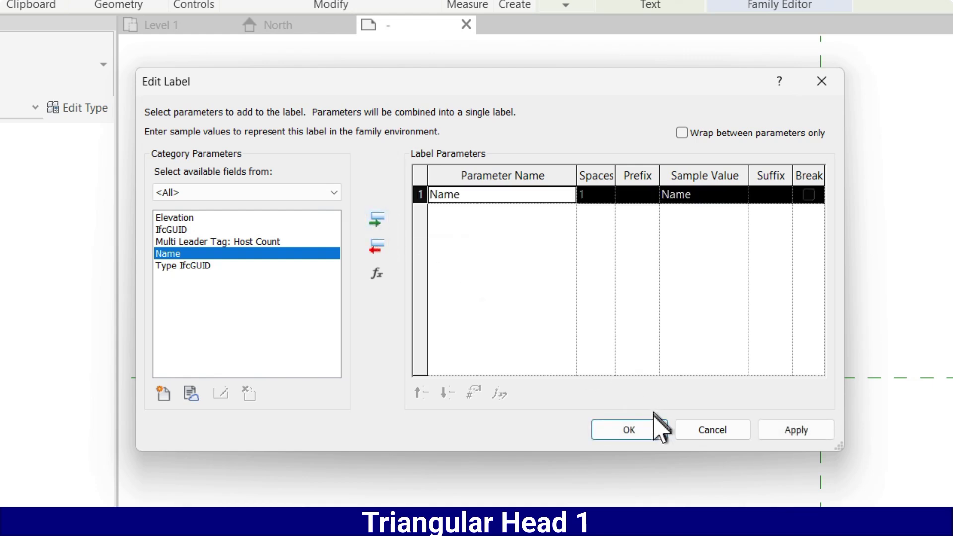
click(702, 194)
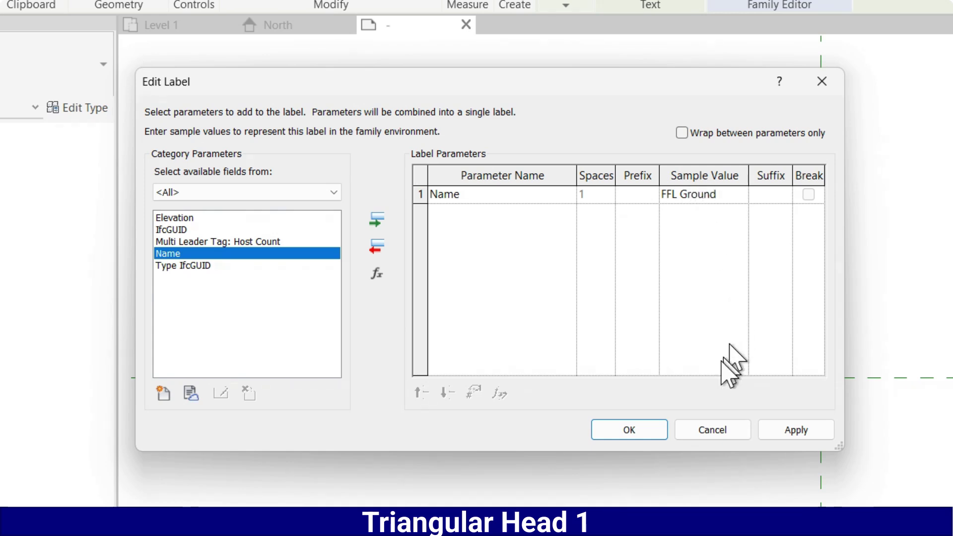
click(644, 436)
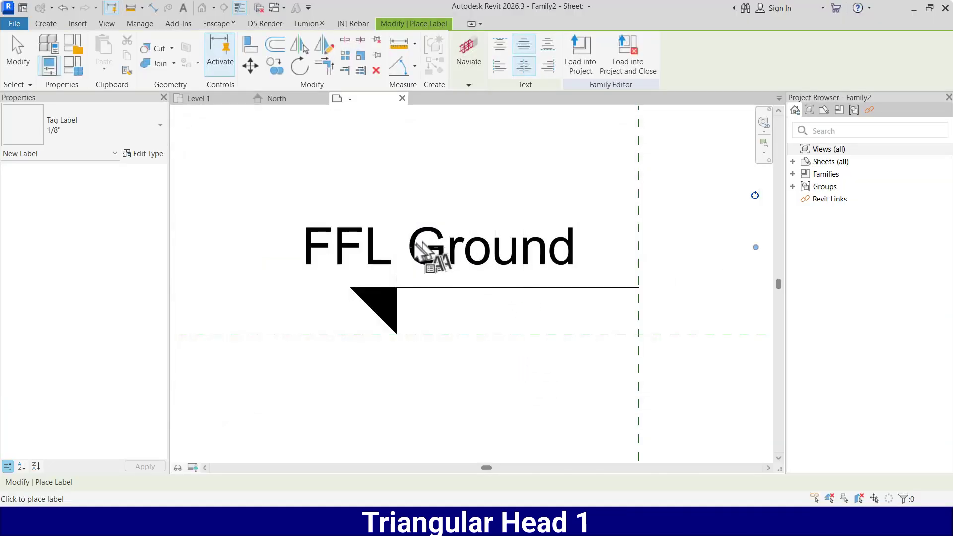
- Narrow the FFL Ground label's box and shift the label right so its text starts past the vertical line
scroll(422, 253, down, 2)
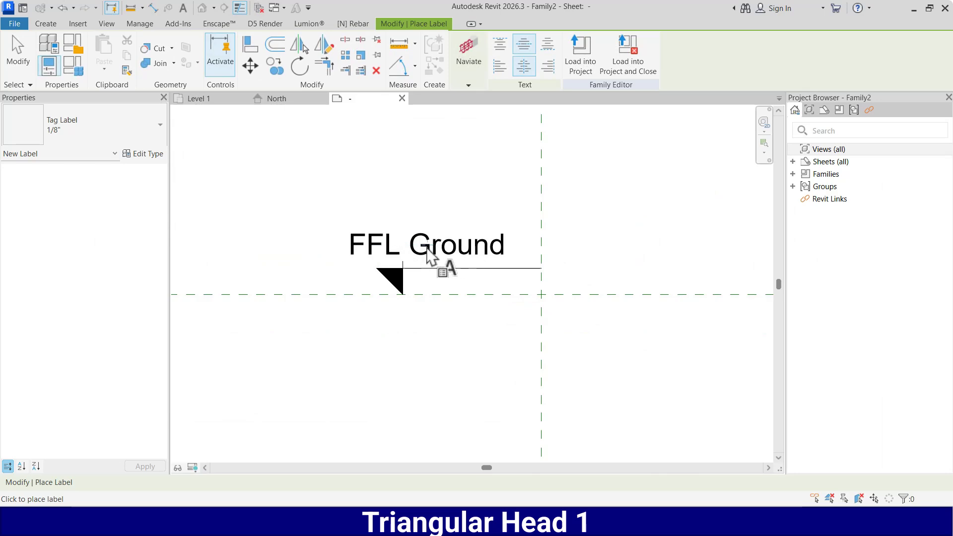
click(427, 253)
click(447, 248)
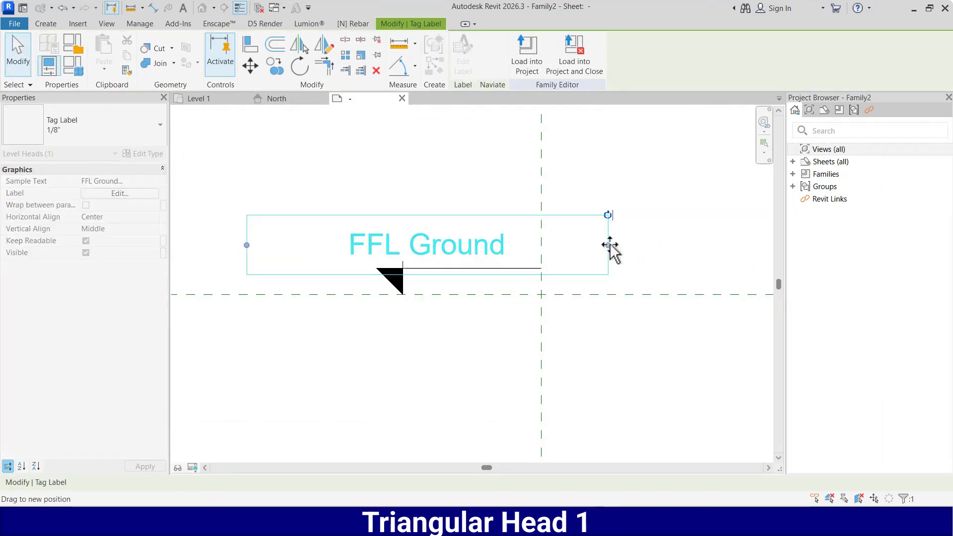
drag(609, 245, 546, 246)
drag(404, 243, 448, 248)
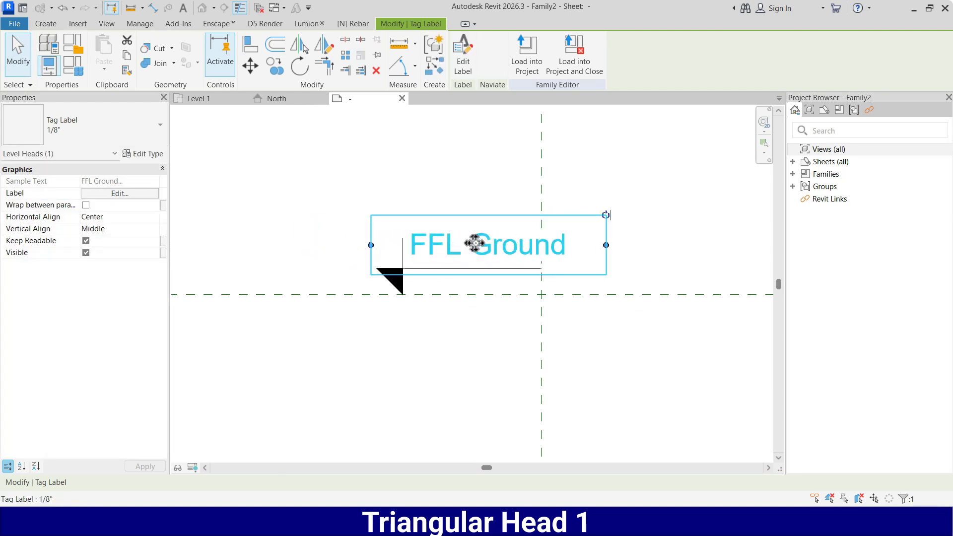
- Duplicate the FFL Ground label's type as 2mm and set its text size to 2 mm
click(143, 154)
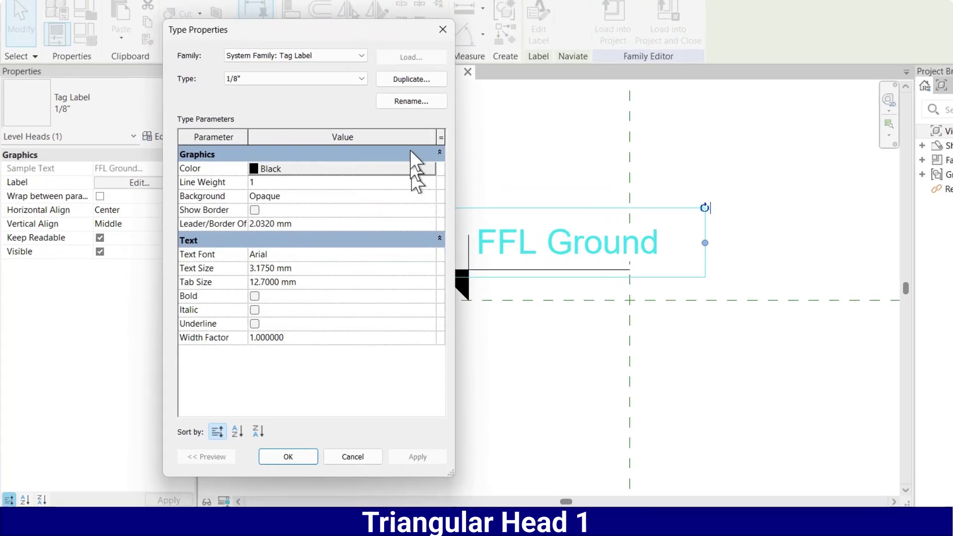
click(412, 80)
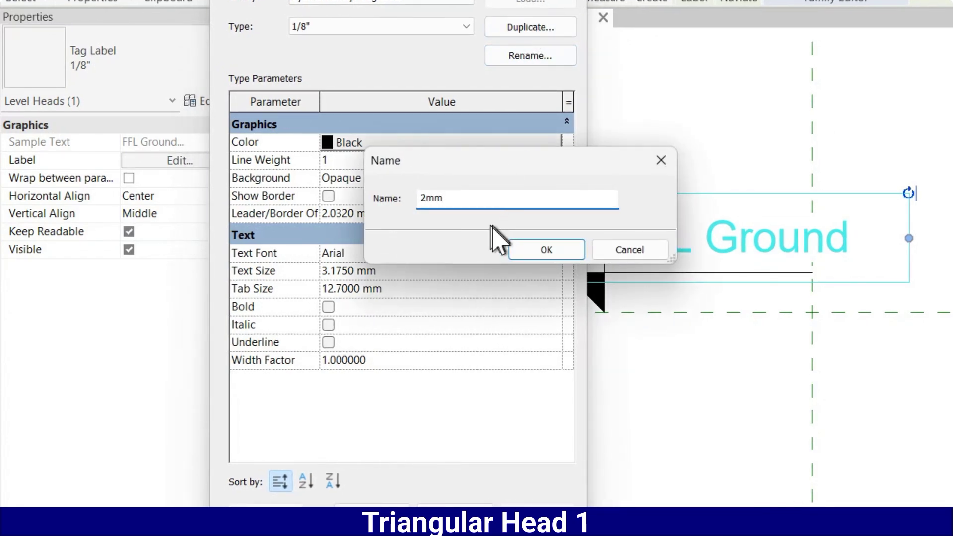
click(546, 250)
click(417, 271)
text(2)
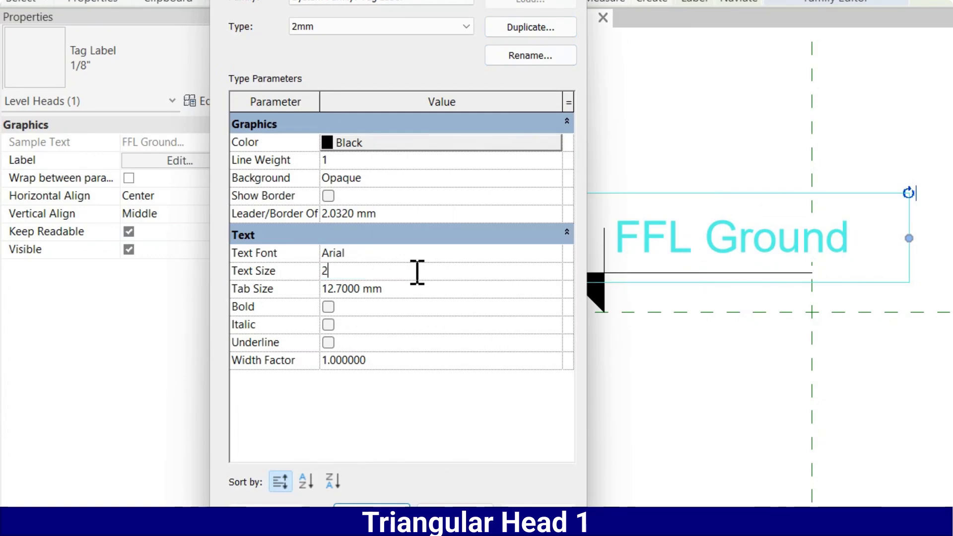
click(372, 514)
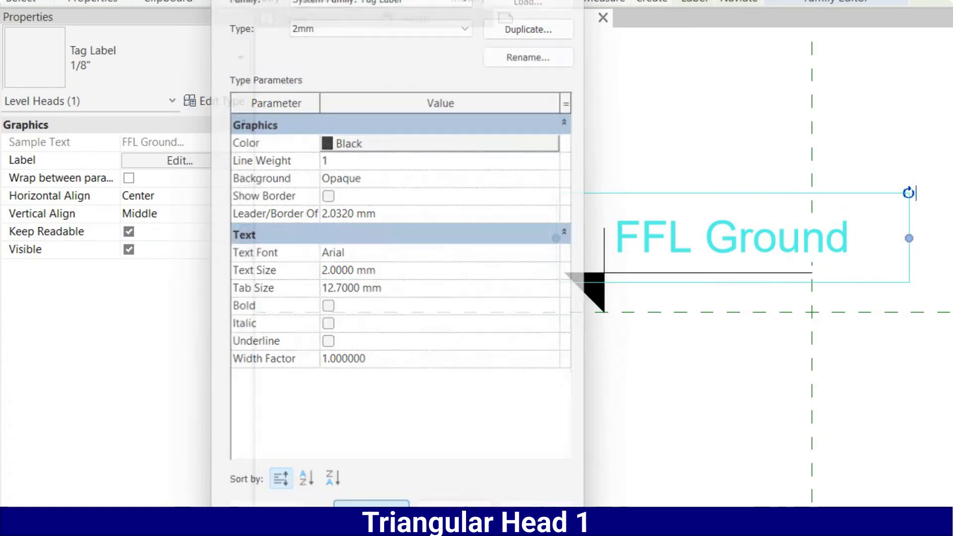
click(596, 279)
- Narrow the FFL Ground label's box further and center the label just above the horizontal line
scroll(511, 246, up, 2)
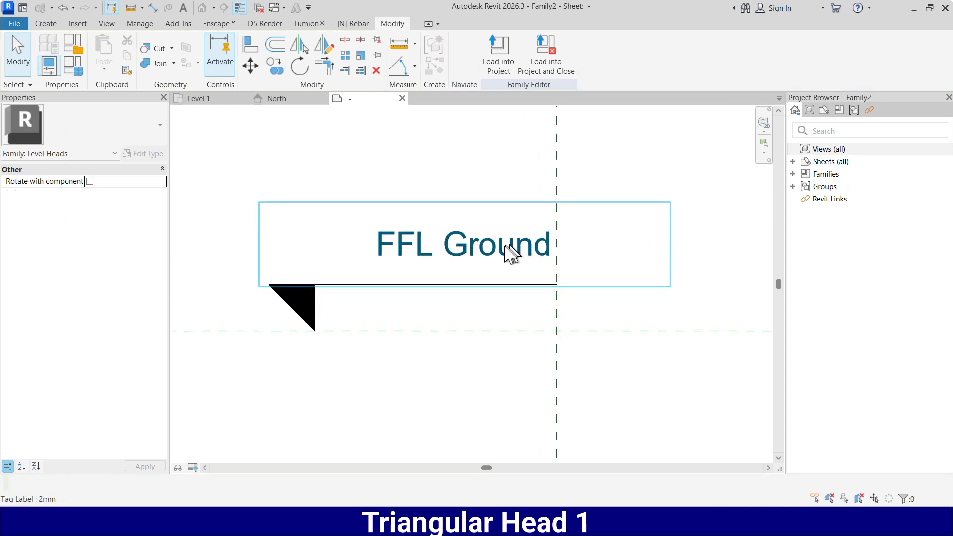
click(505, 246)
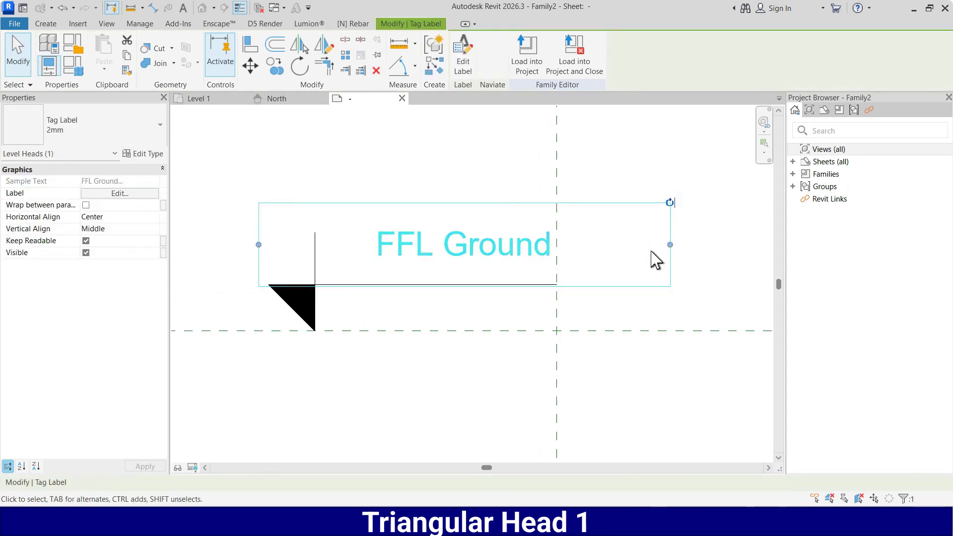
drag(667, 248, 600, 249)
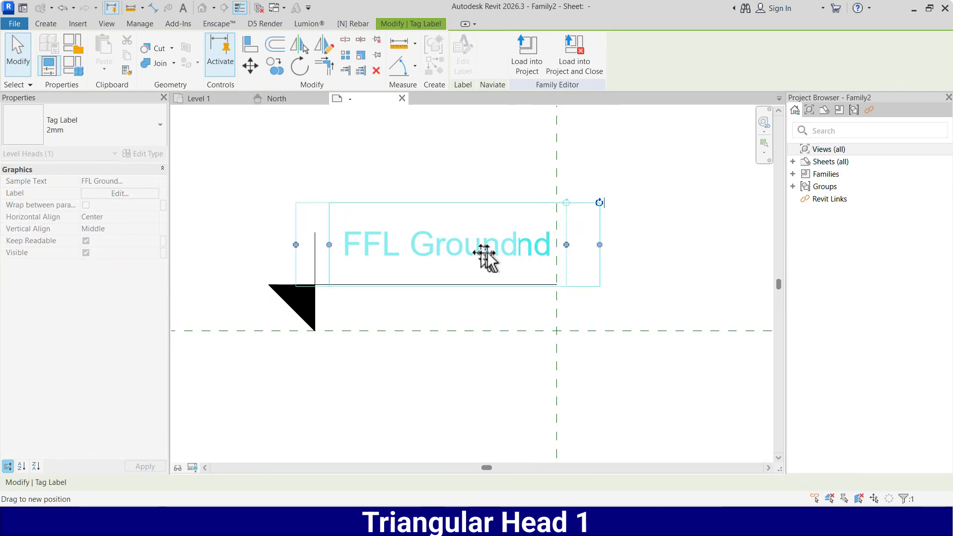
drag(486, 253, 488, 260)
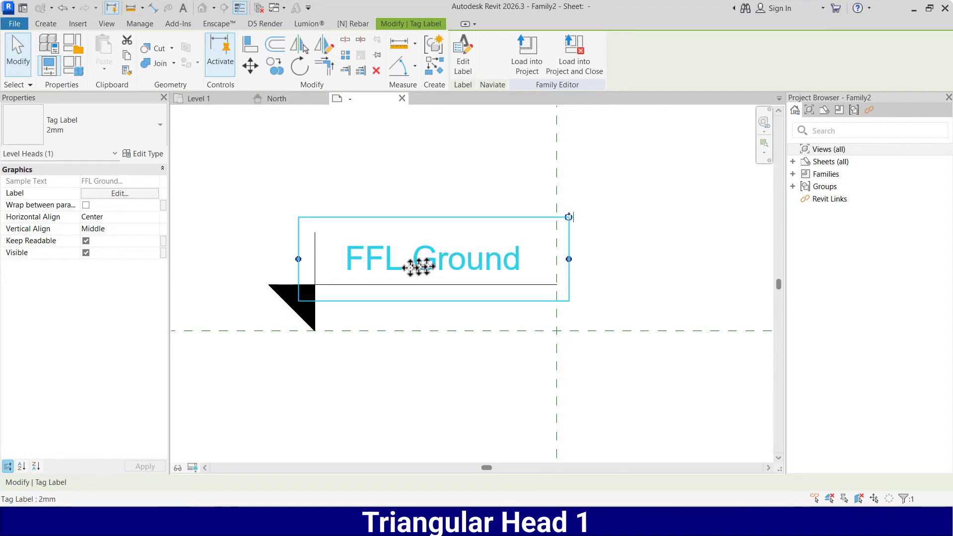
- Set the background of the 2mm label type to Transparent
click(147, 154)
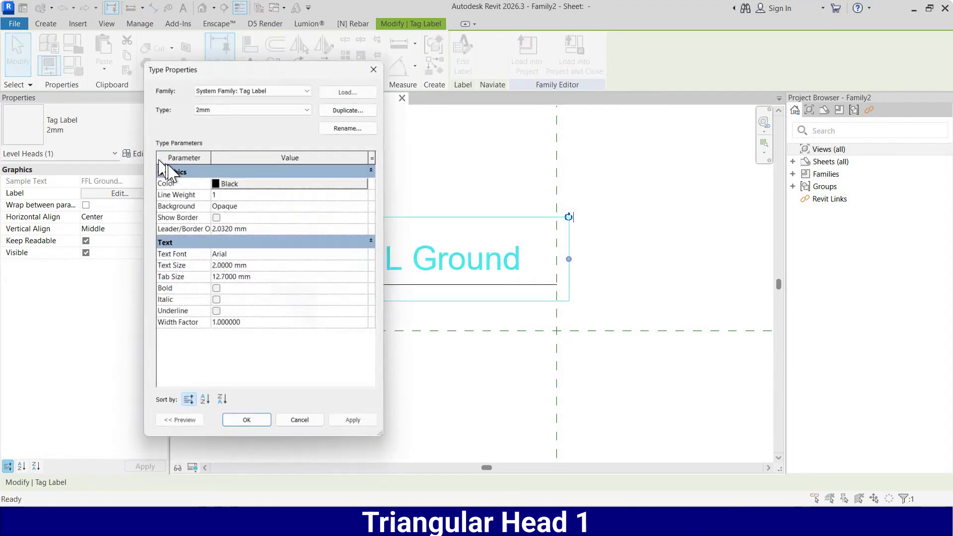
click(372, 206)
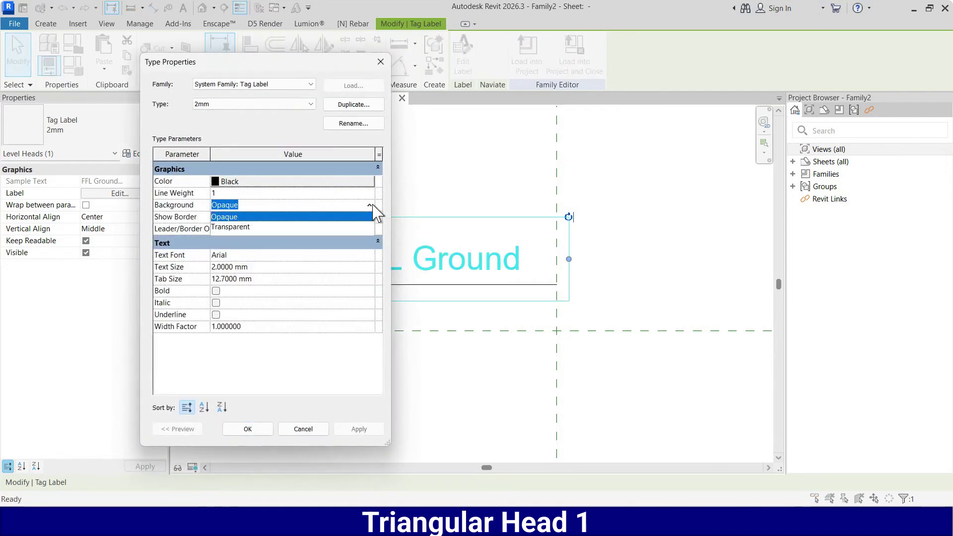
click(248, 227)
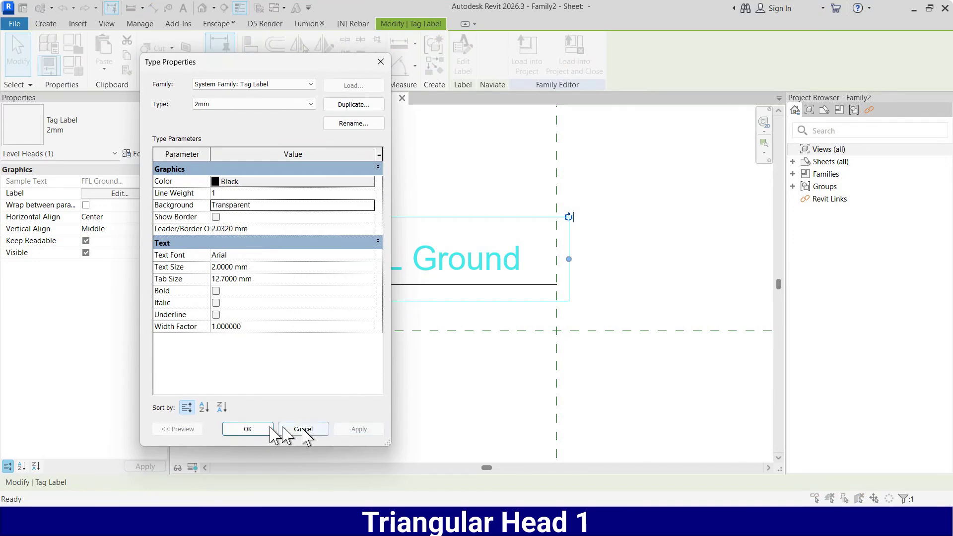
click(251, 430)
click(471, 369)
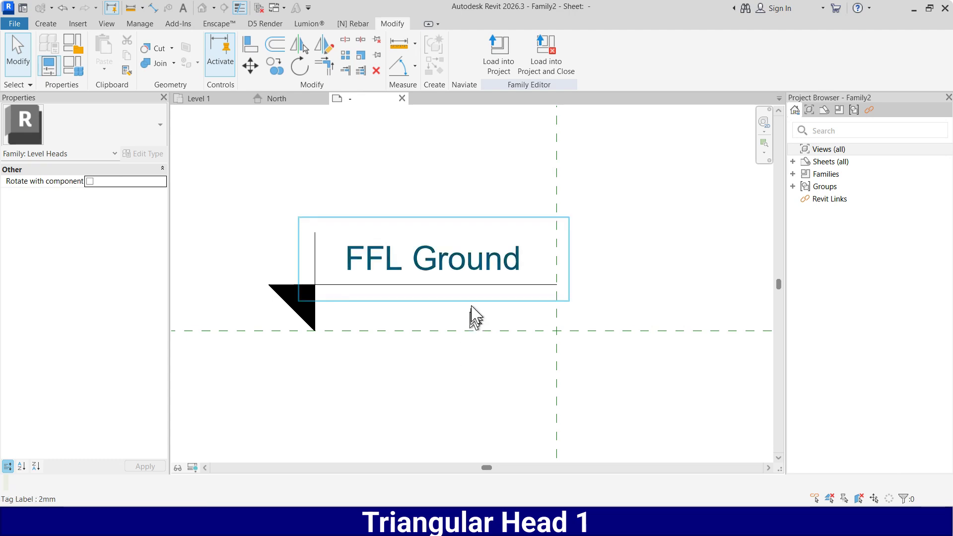
- Place a second label above the symbol using the Elevation parameter with the sample value 99.99, and end label placement
click(41, 24)
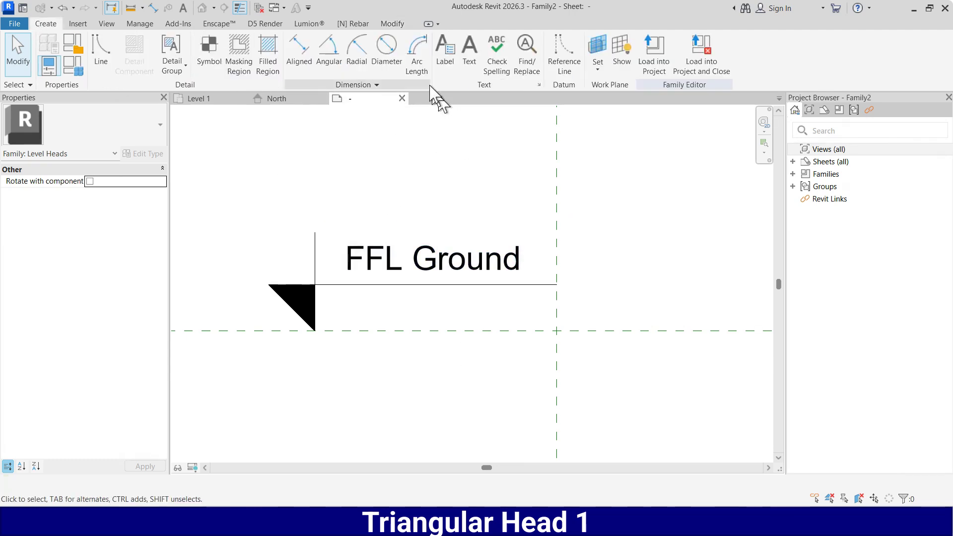
click(445, 50)
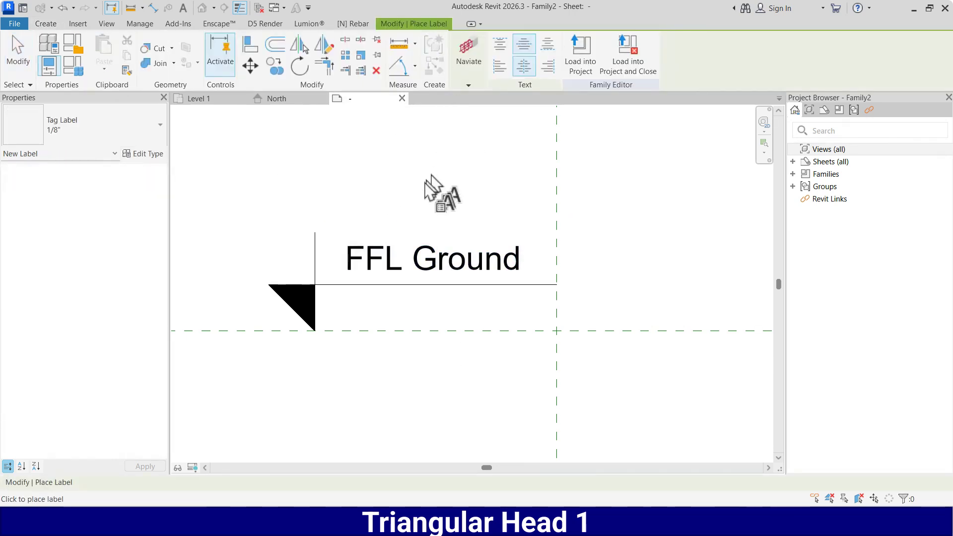
click(315, 156)
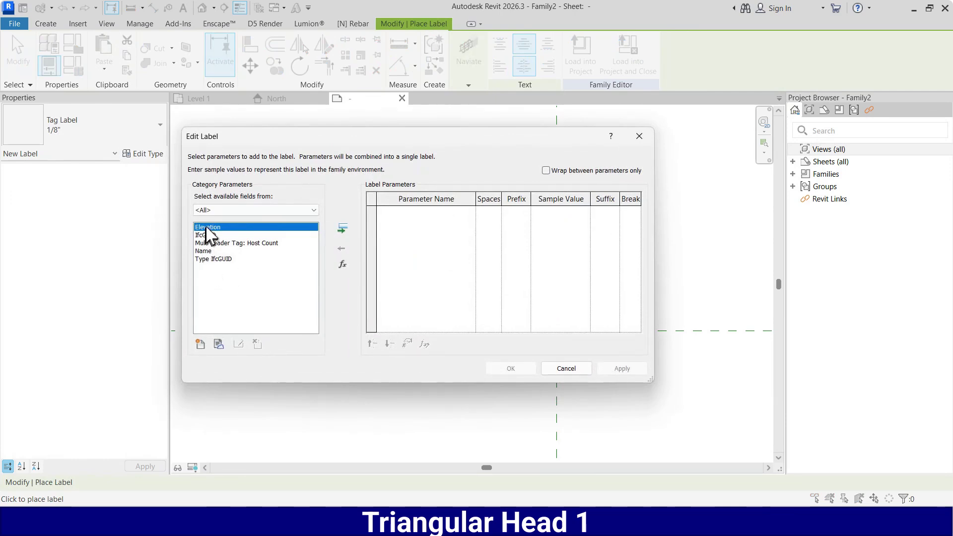
click(342, 228)
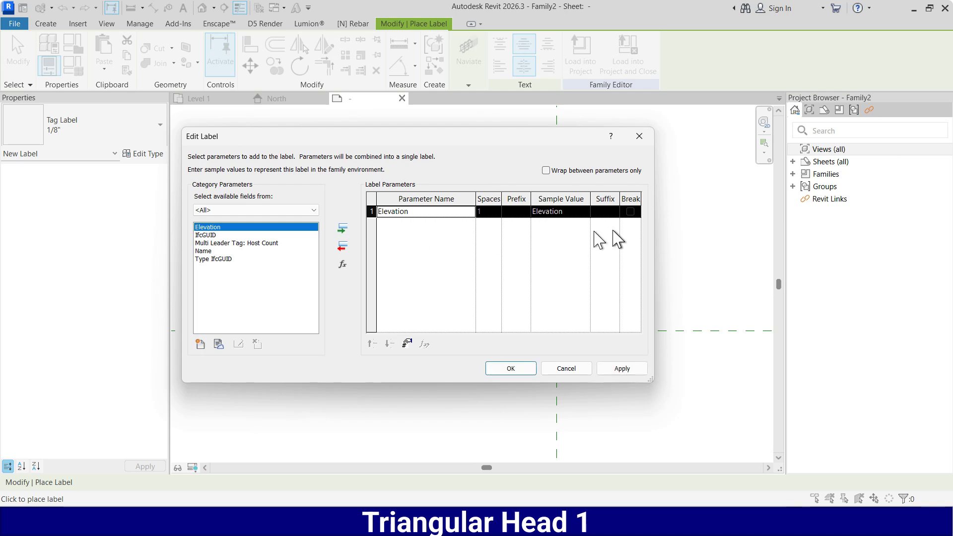
click(575, 212)
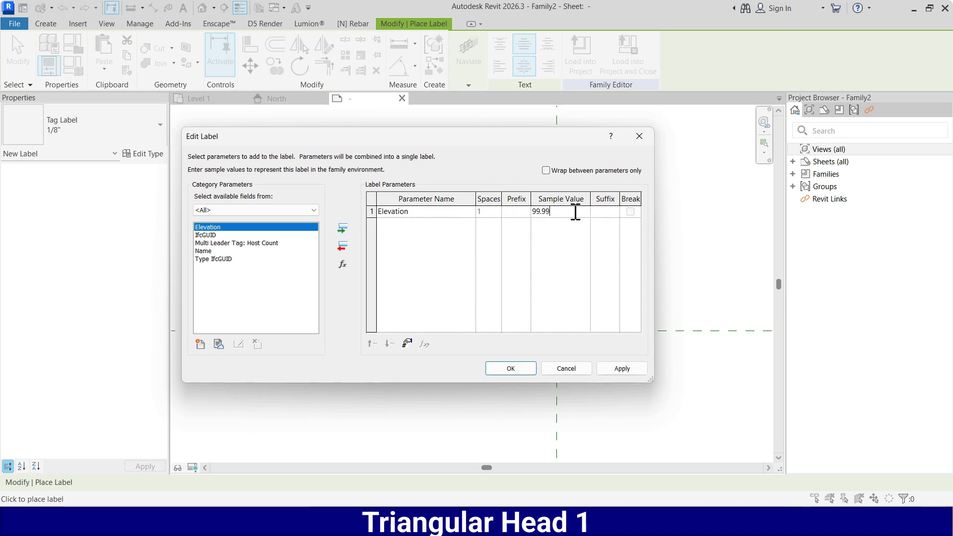
click(510, 369)
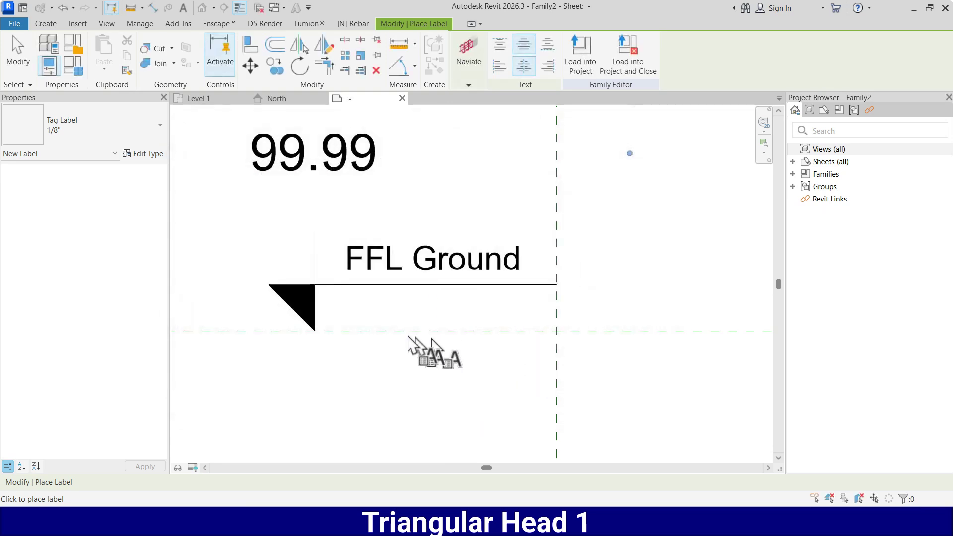
click(426, 159)
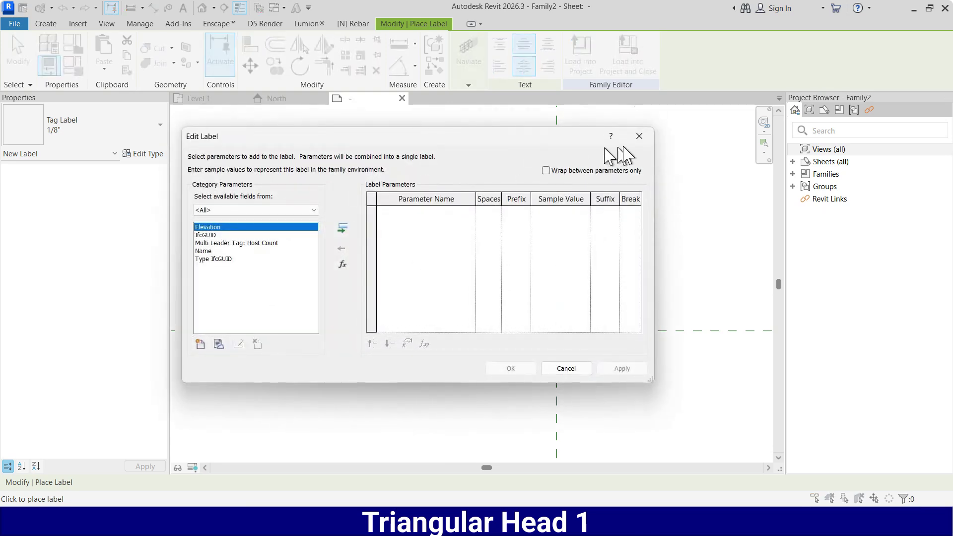
click(636, 136)
key(Escape)
- Narrow the 99.99 elevation label's box and change the label to the 2mm type
click(338, 151)
scroll(496, 263, down, 2)
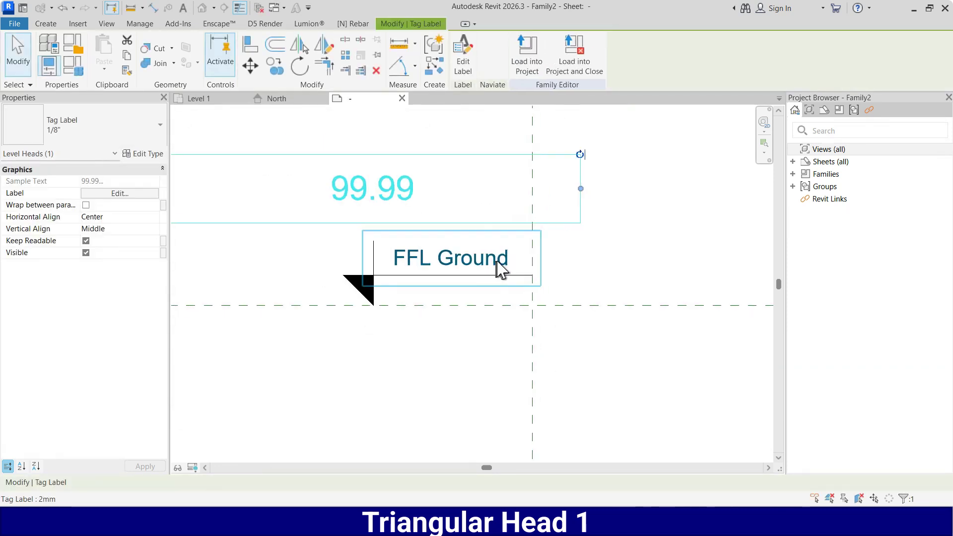
drag(578, 193, 451, 201)
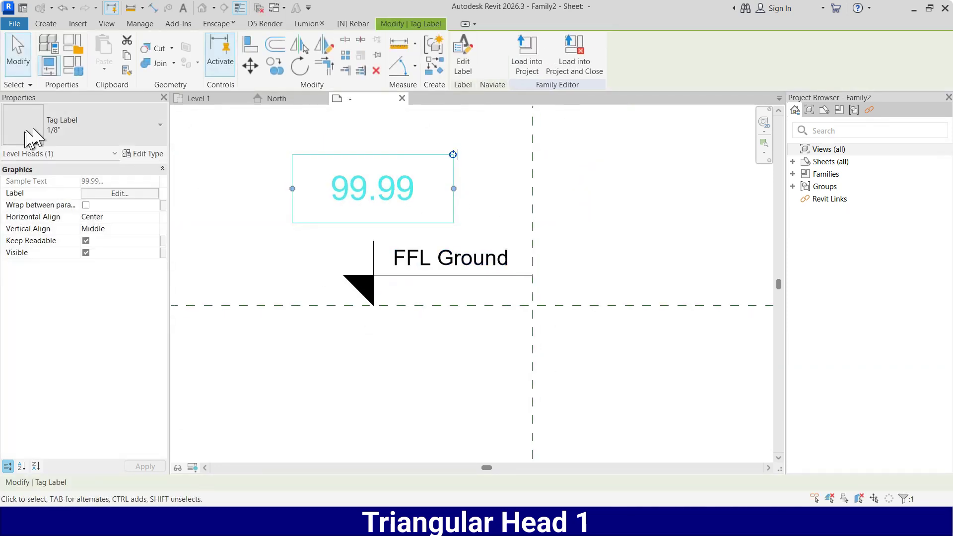
click(92, 140)
click(33, 204)
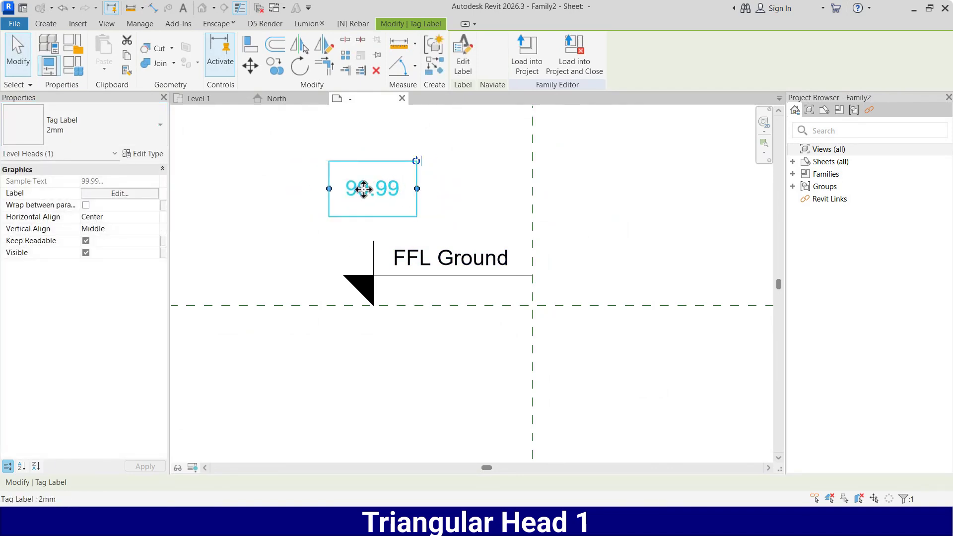
- Move the 99.99 elevation label just below the horizontal line, beneath the FFL Ground label
drag(358, 182, 438, 290)
key(Escape)
scroll(468, 310, up, 4)
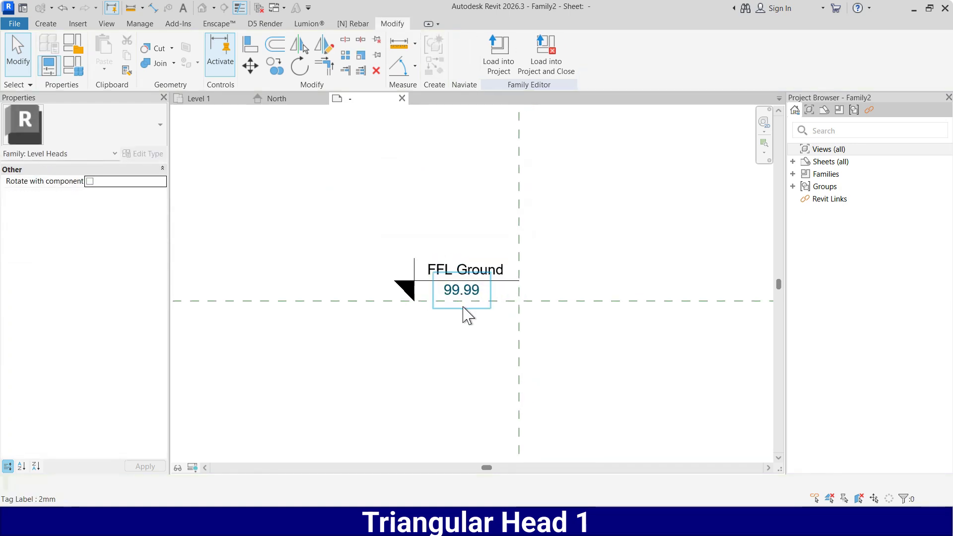
click(471, 303)
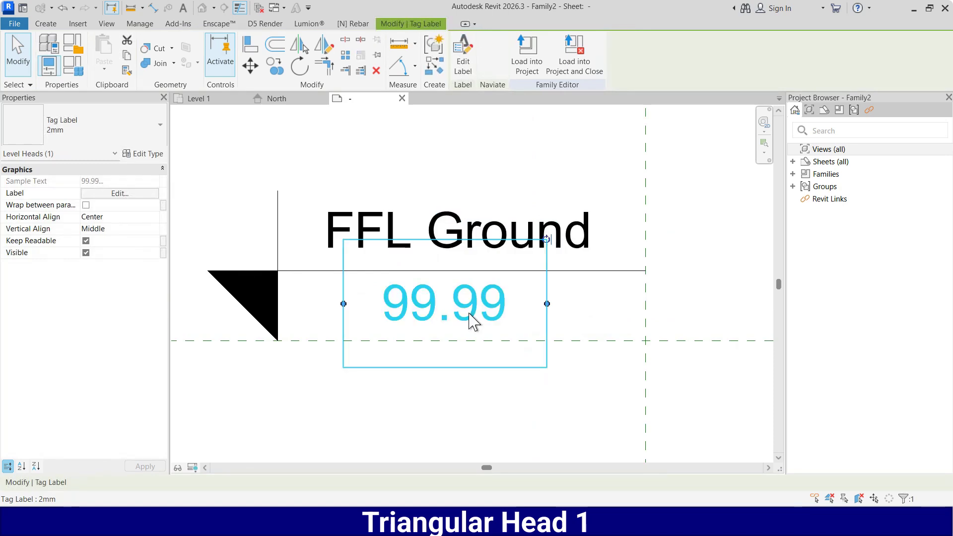
- Save the family as Triangular Head for Level in the Documents folder and load it into the project
scroll(467, 306, down, 3)
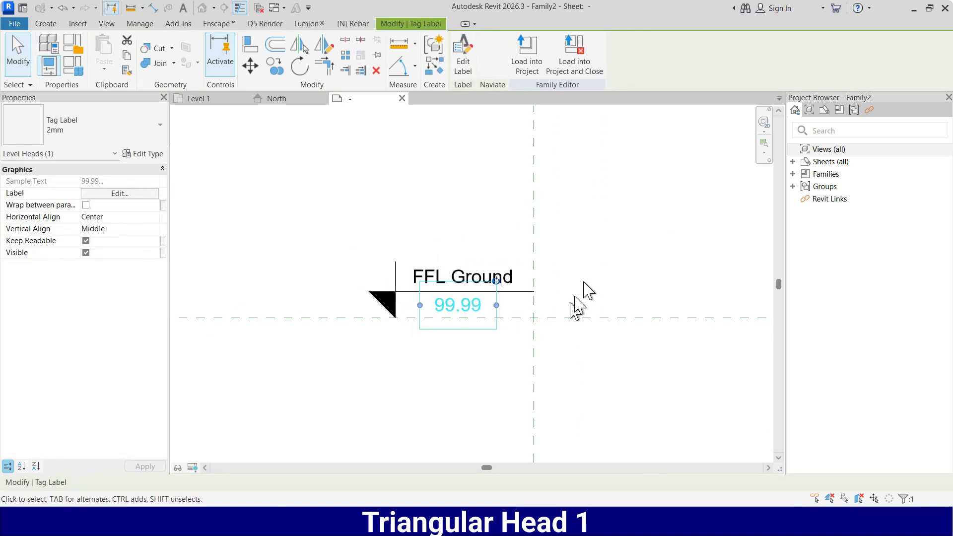
key(Escape)
scroll(610, 241, down, 3)
scroll(506, 219, up, 2)
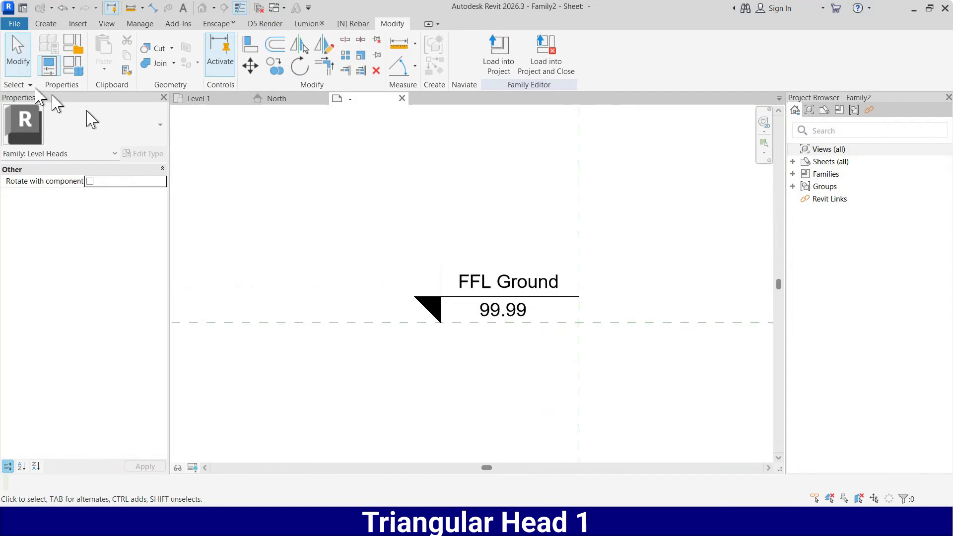
click(13, 24)
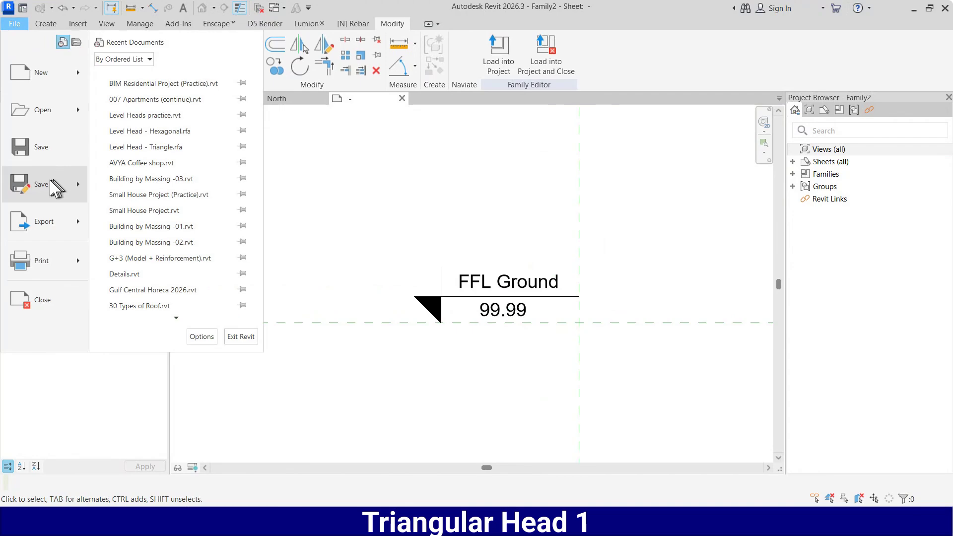
mouse_move(44, 186)
click(169, 178)
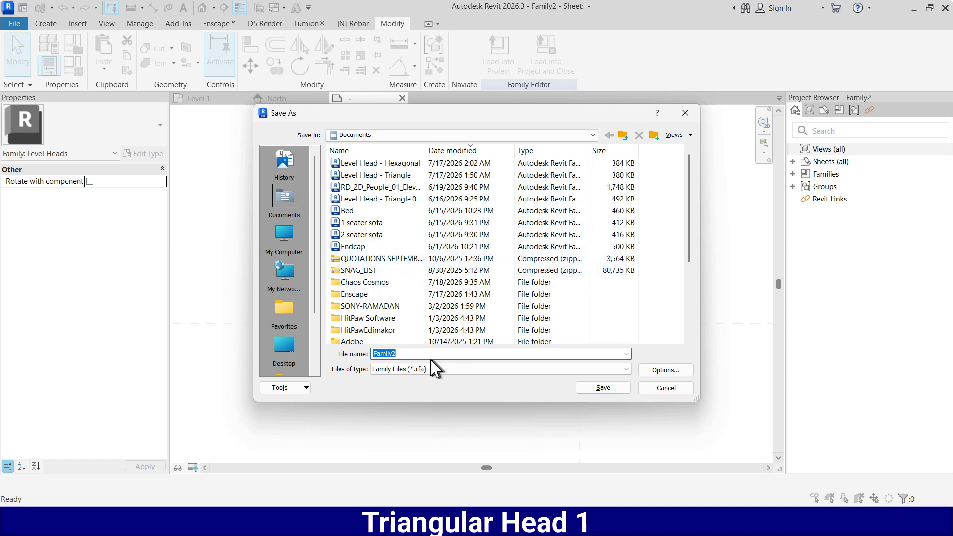
text(Triangular)
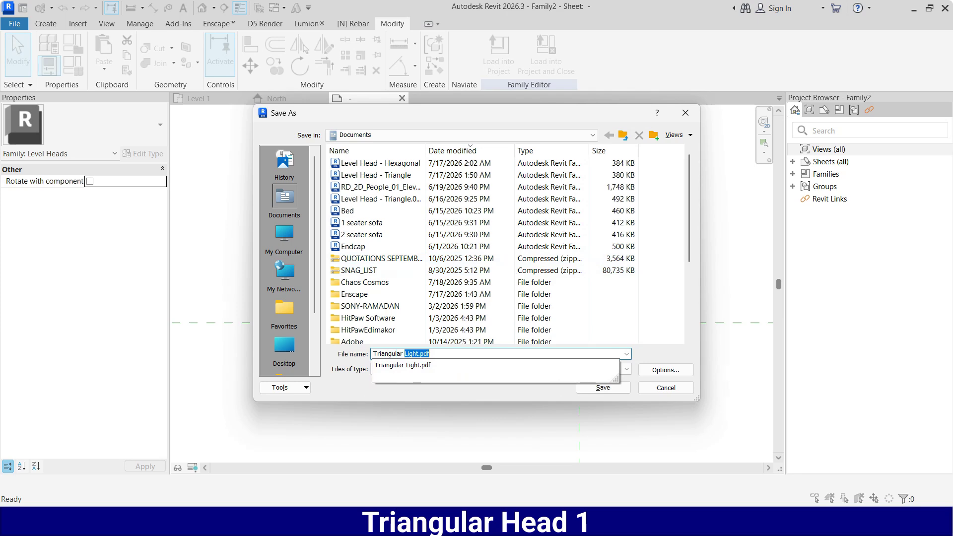
text( Head for Level)
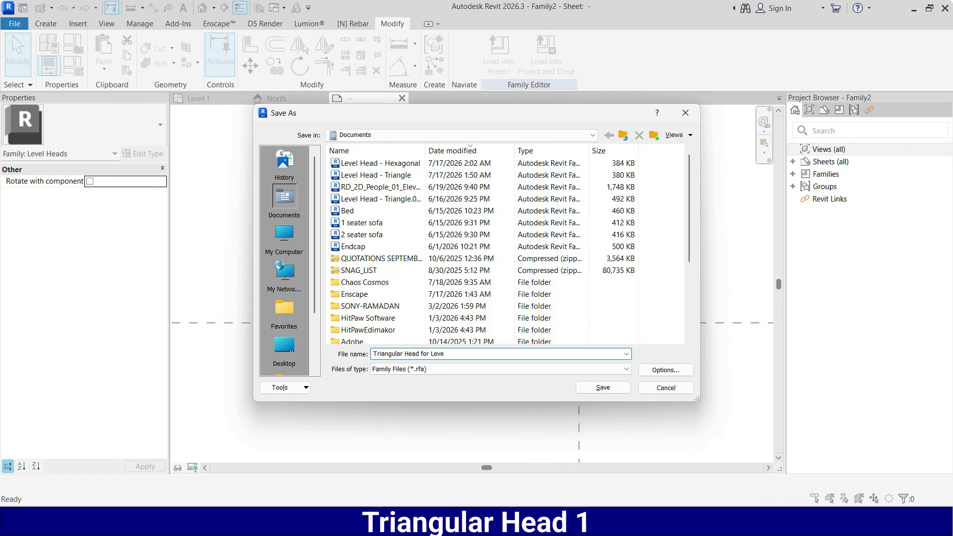
click(612, 392)
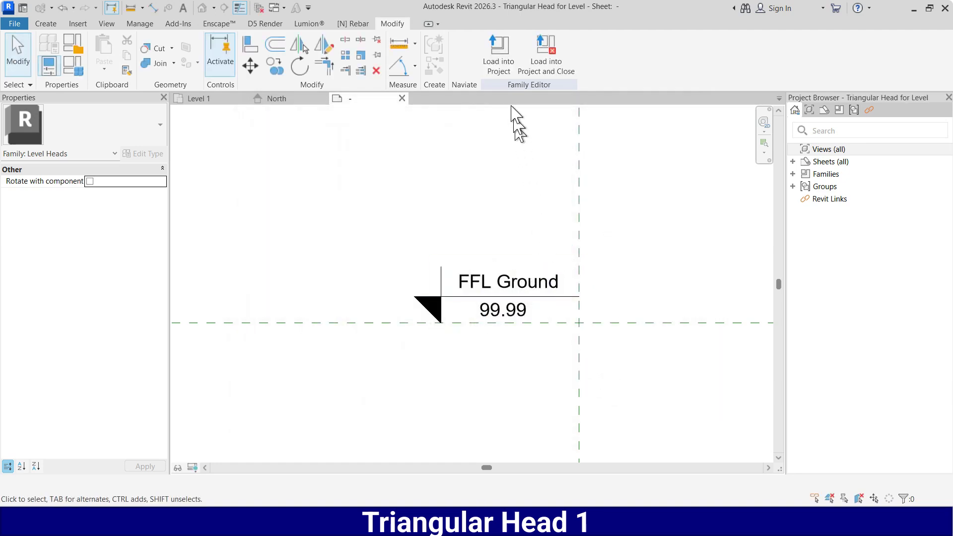
click(499, 62)
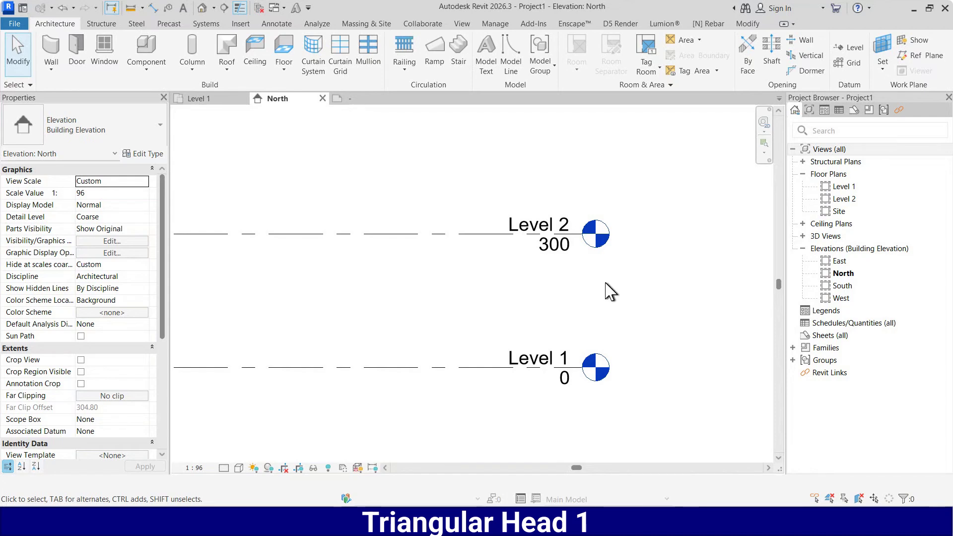
- Duplicate the type of the Level 2 line as Triangular Head
click(479, 234)
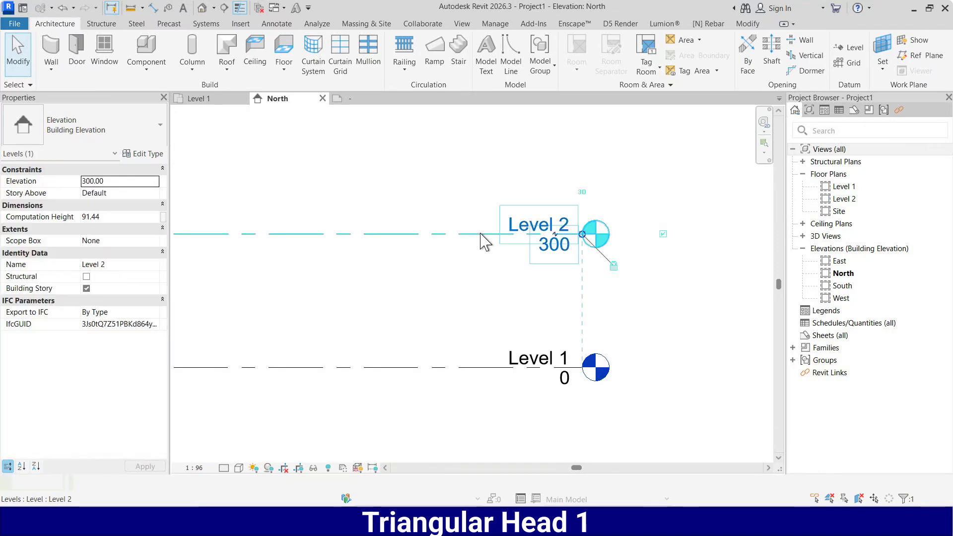
click(144, 153)
click(353, 104)
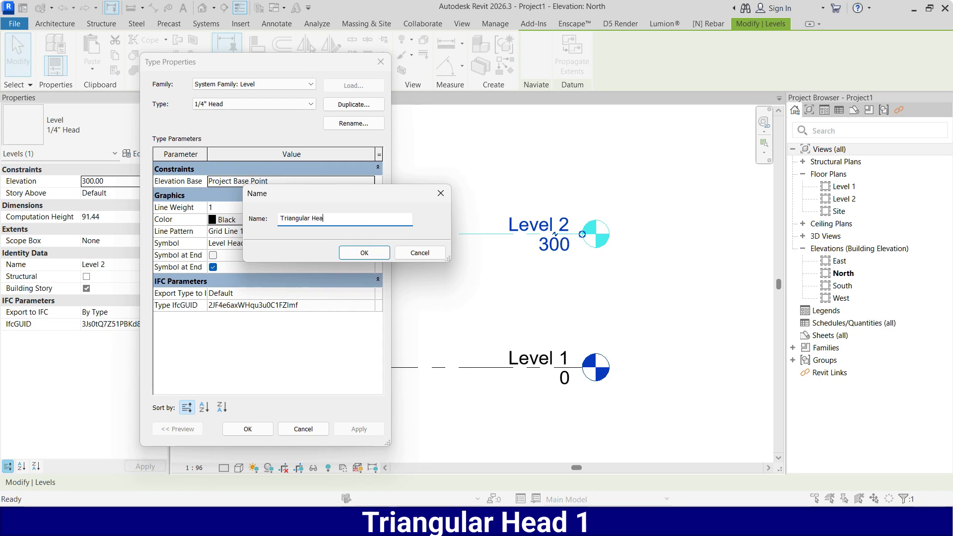
click(364, 252)
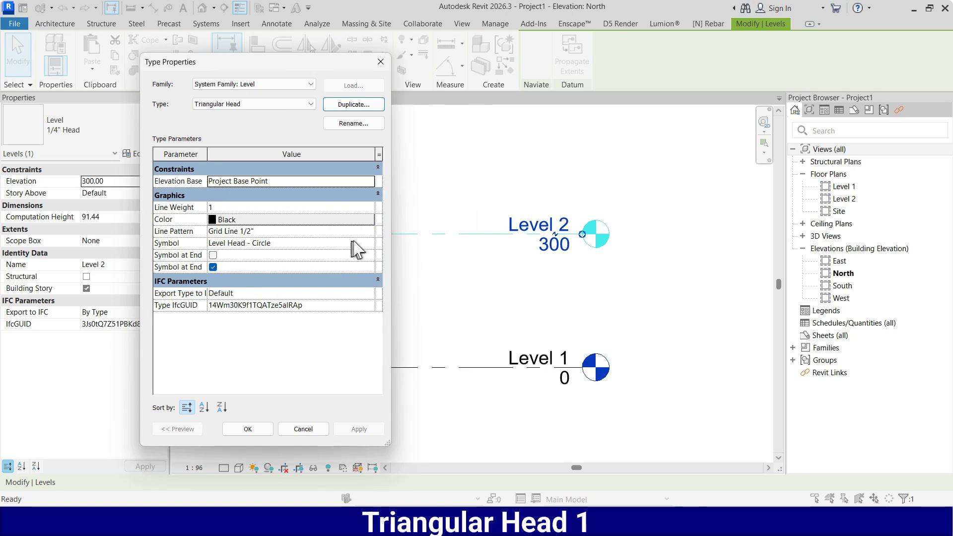
- Set the symbol of the Triangular Head level type to Triangular Head for Level, apply it, and deselect the level
click(369, 243)
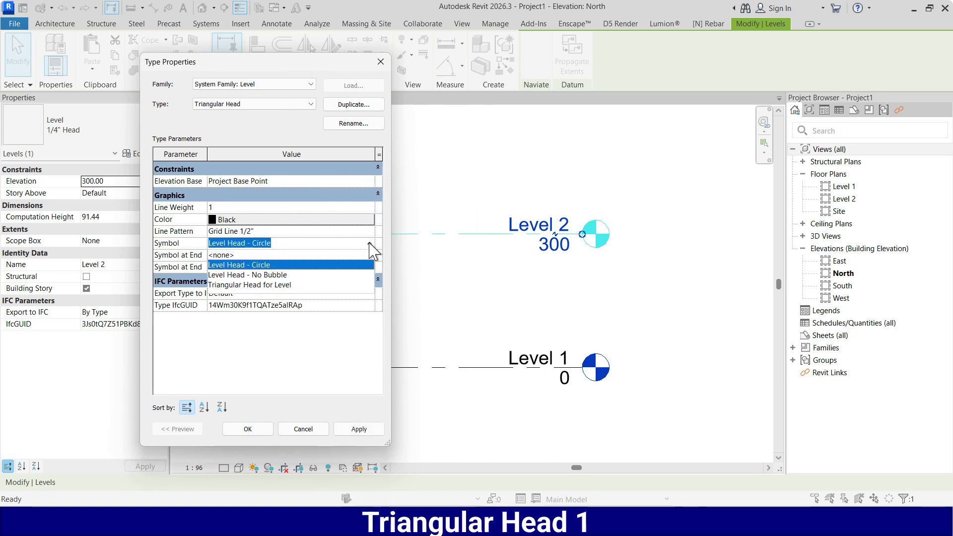
click(268, 286)
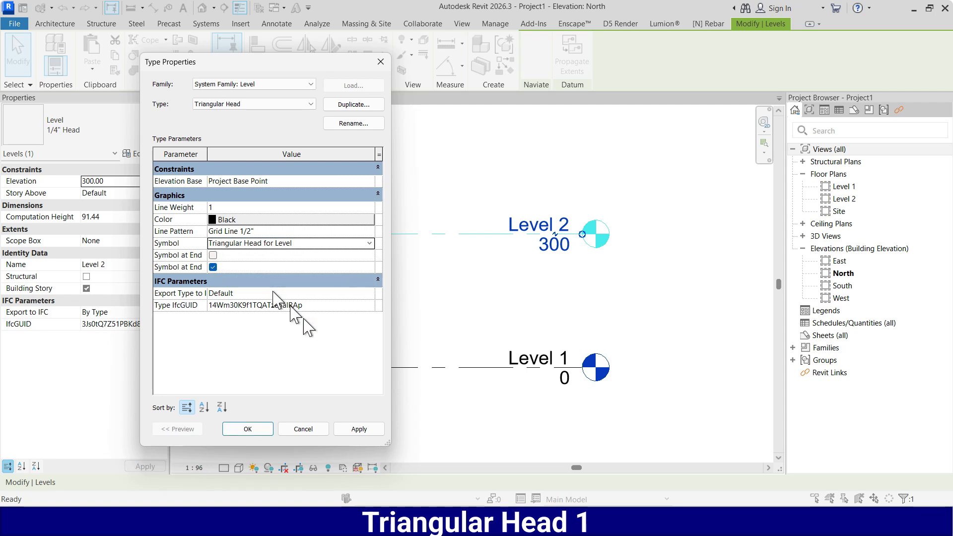
click(357, 431)
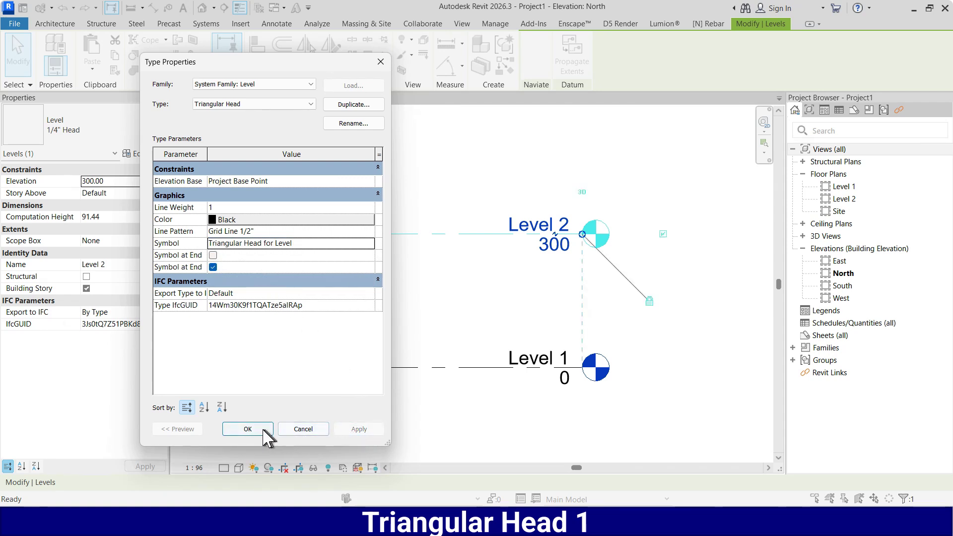
click(248, 429)
click(512, 308)
- Match the type of Level 1 to Level 2 with Match Type, and end the command
scroll(441, 211, up, 6)
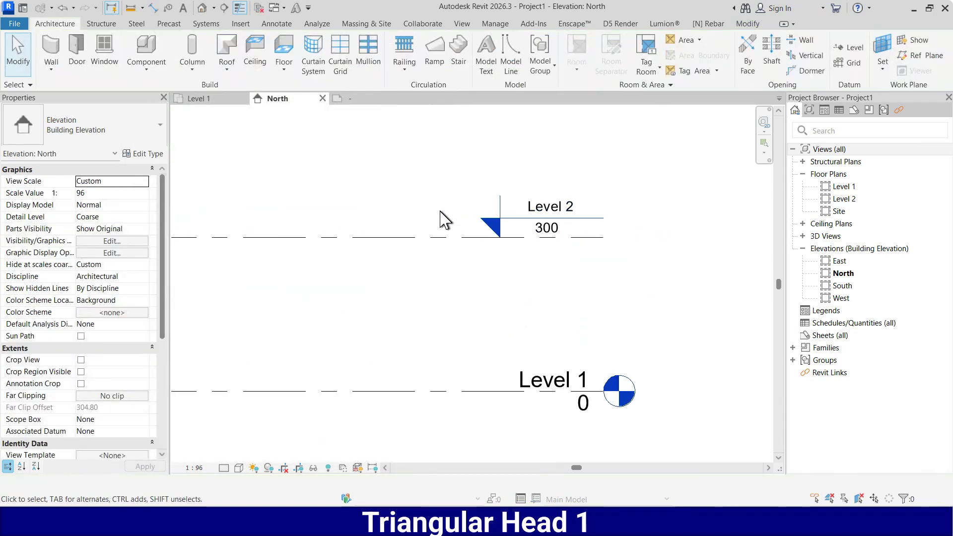
scroll(591, 237, down, 7)
scroll(608, 263, up, 1)
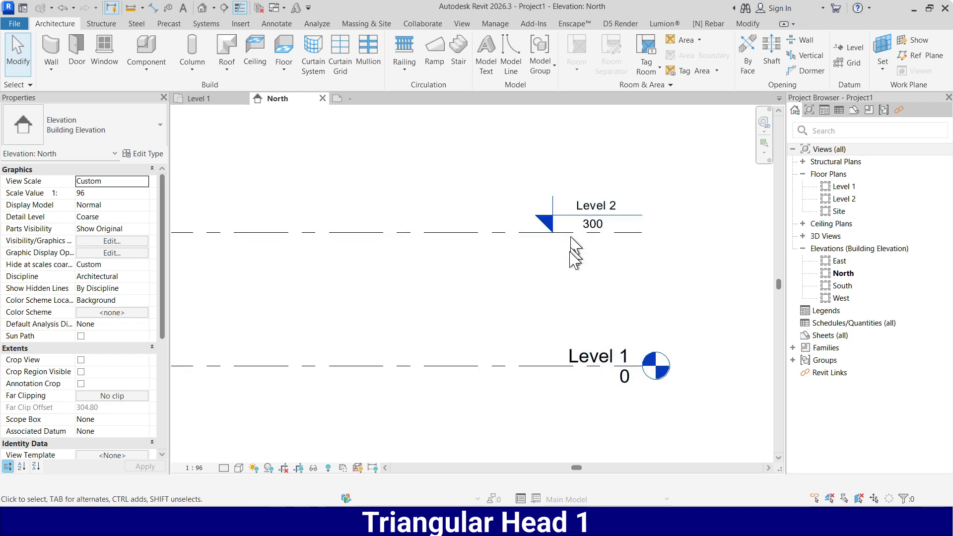
scroll(559, 340, down, 1)
scroll(592, 314, up, 1)
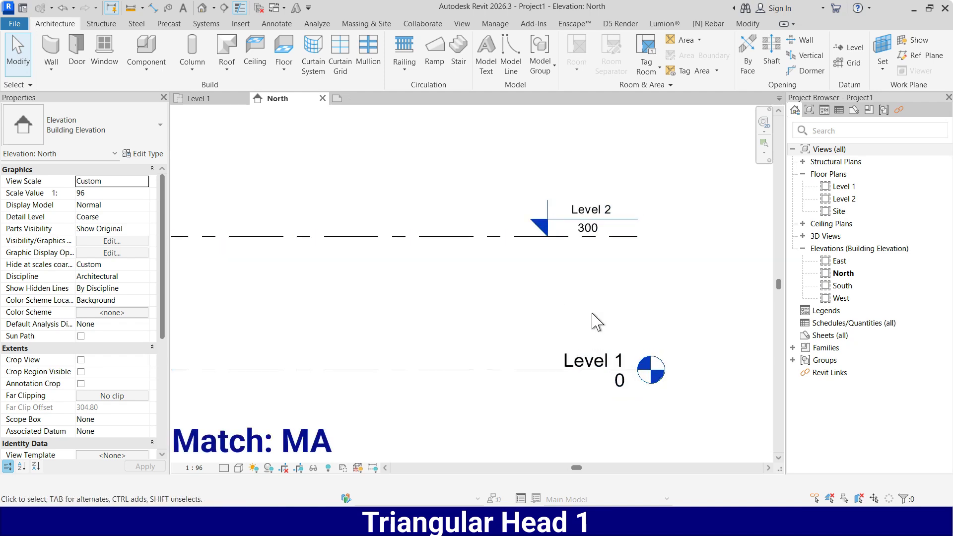
key(m)
key(a)
click(537, 243)
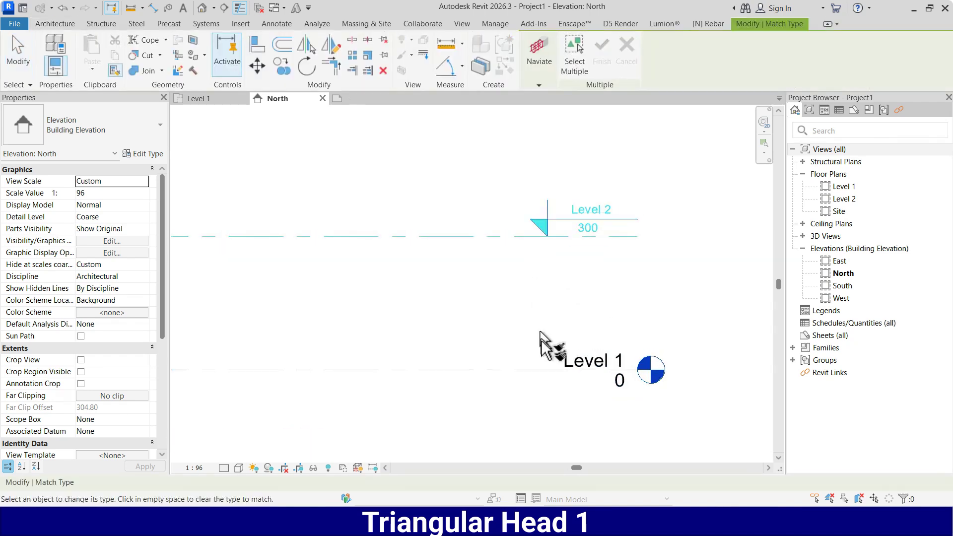
click(549, 345)
key(Escape)
key(Escape)
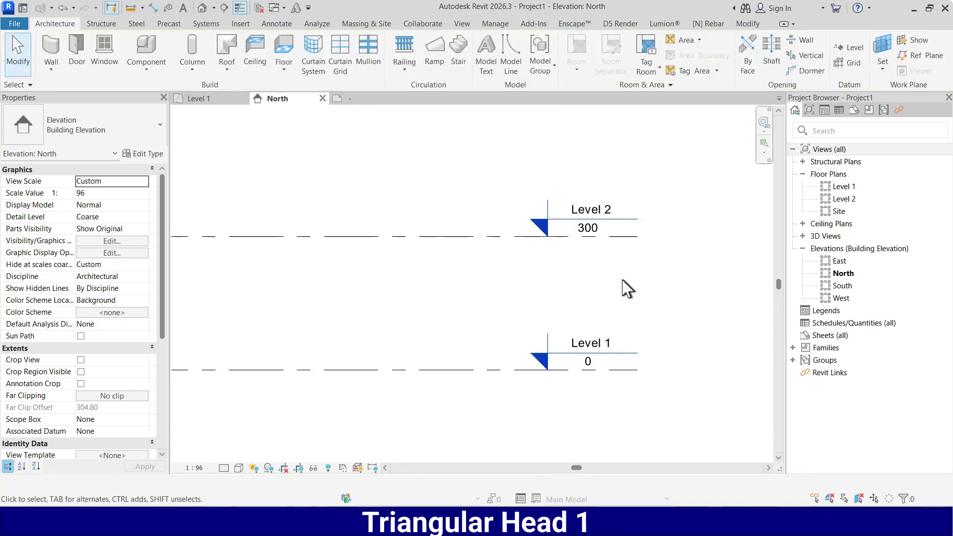
- In the level head family, stop the Elevation label's format from using project settings and show + for positive values
scroll(546, 297, up, 3)
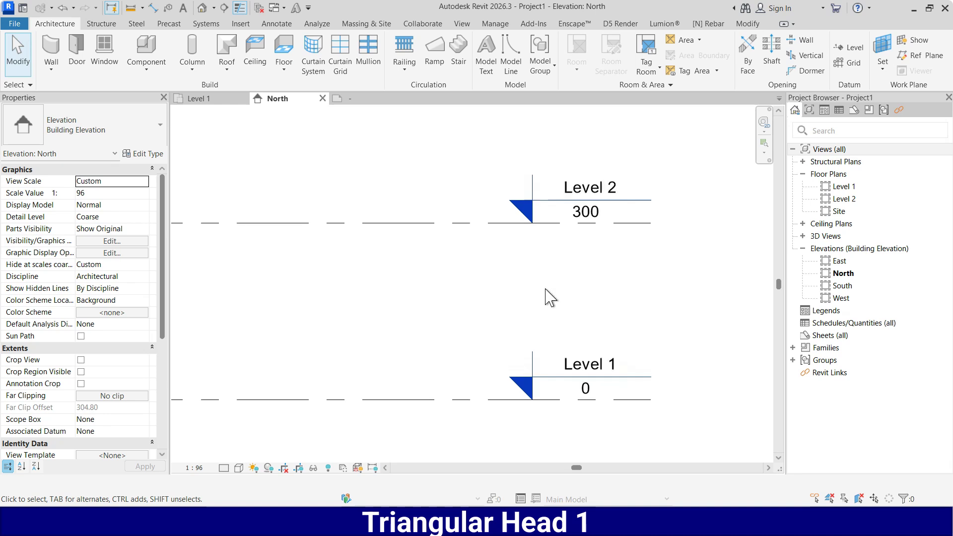
middle_drag(589, 283, 573, 284)
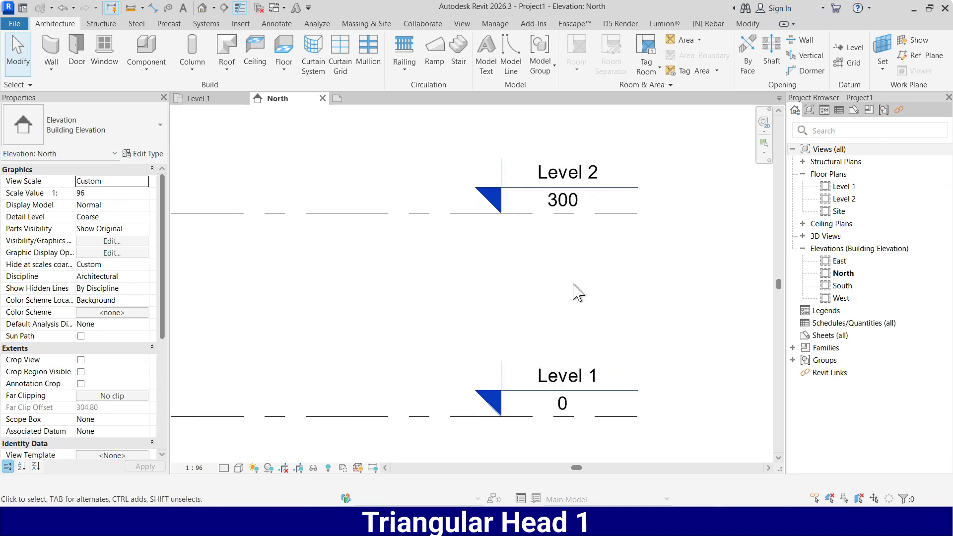
scroll(561, 226, up, 3)
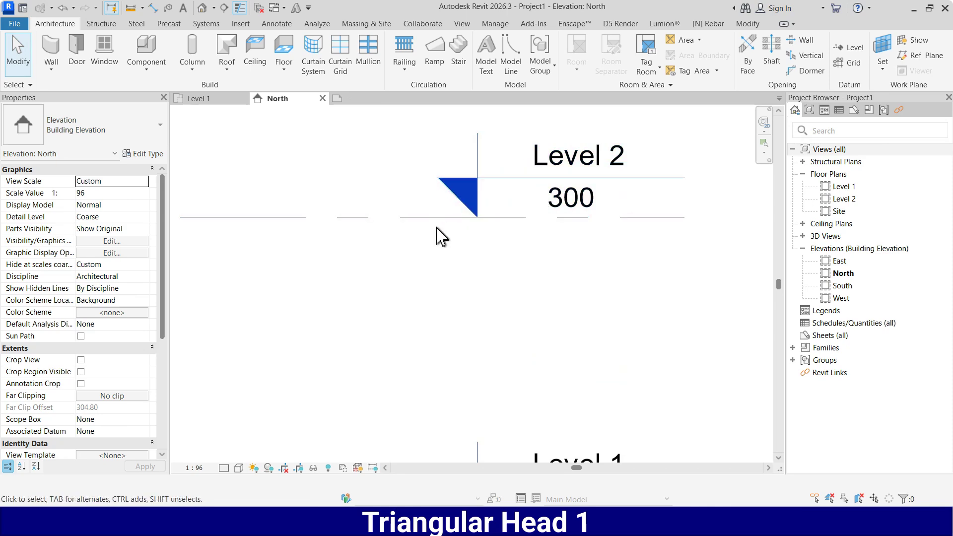
click(350, 99)
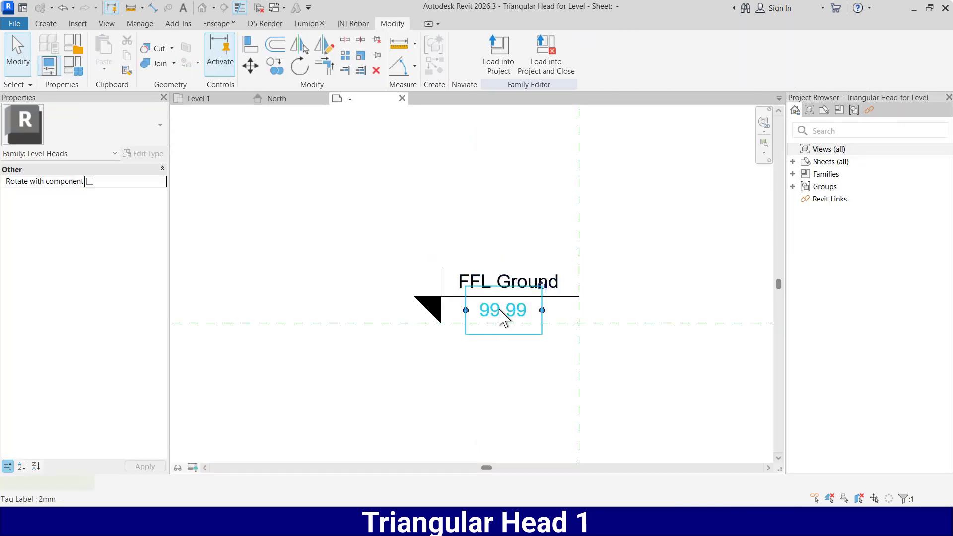
click(512, 321)
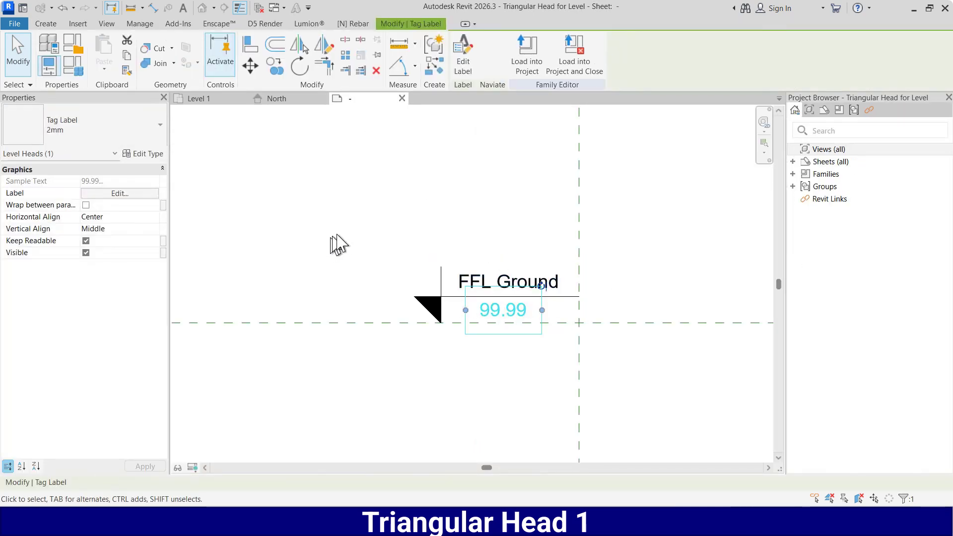
click(464, 64)
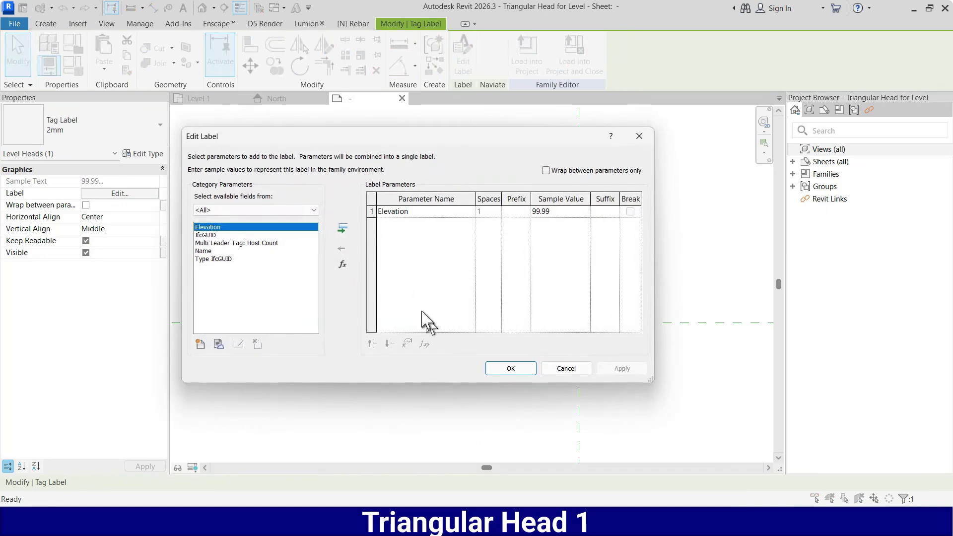
click(372, 211)
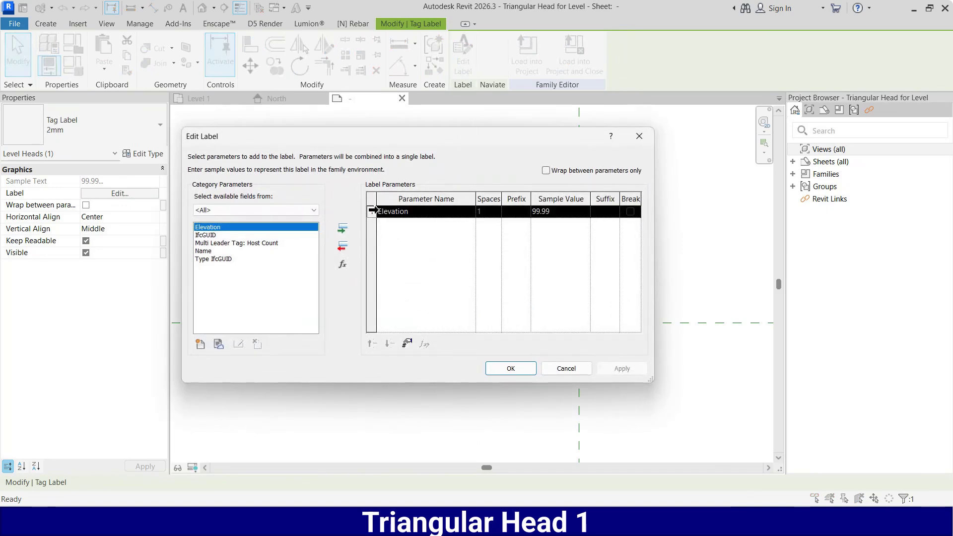
click(407, 343)
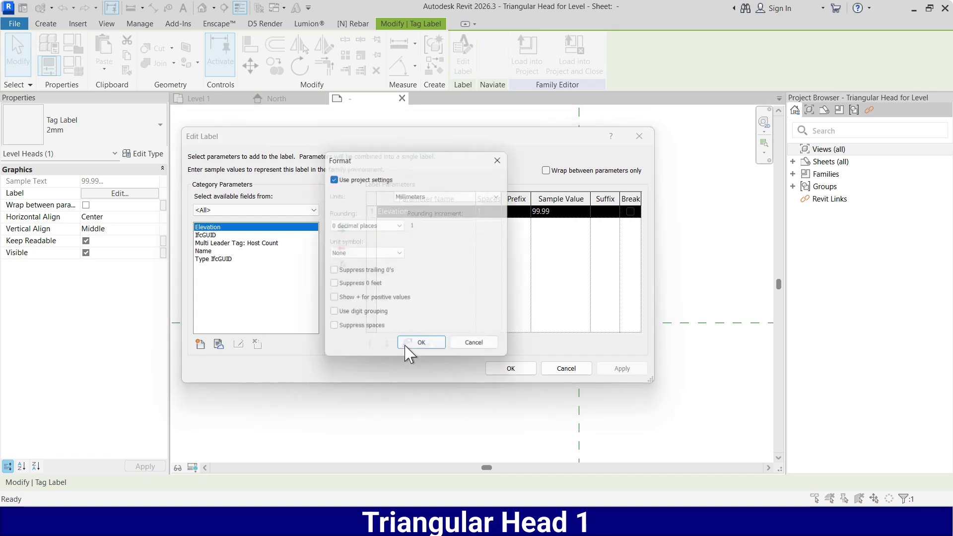
click(331, 177)
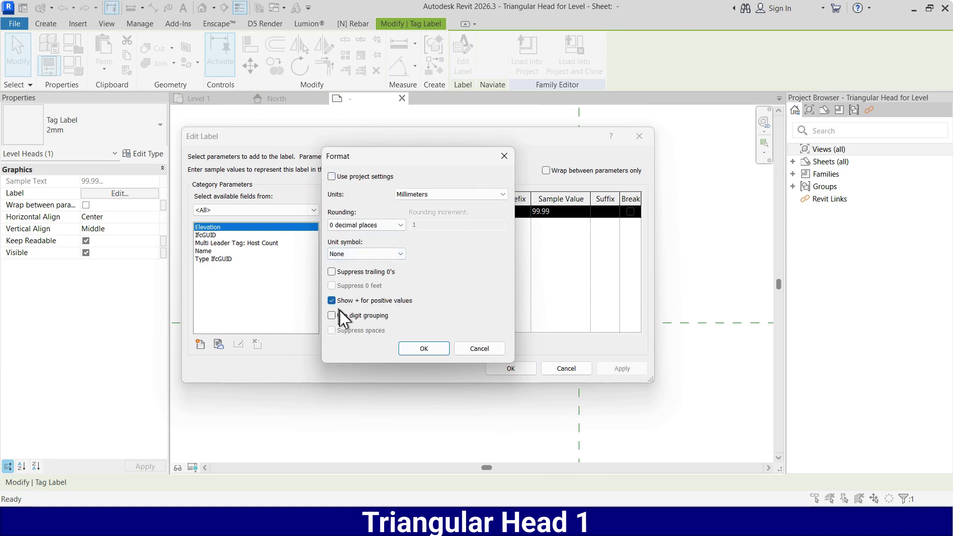
click(424, 348)
click(510, 369)
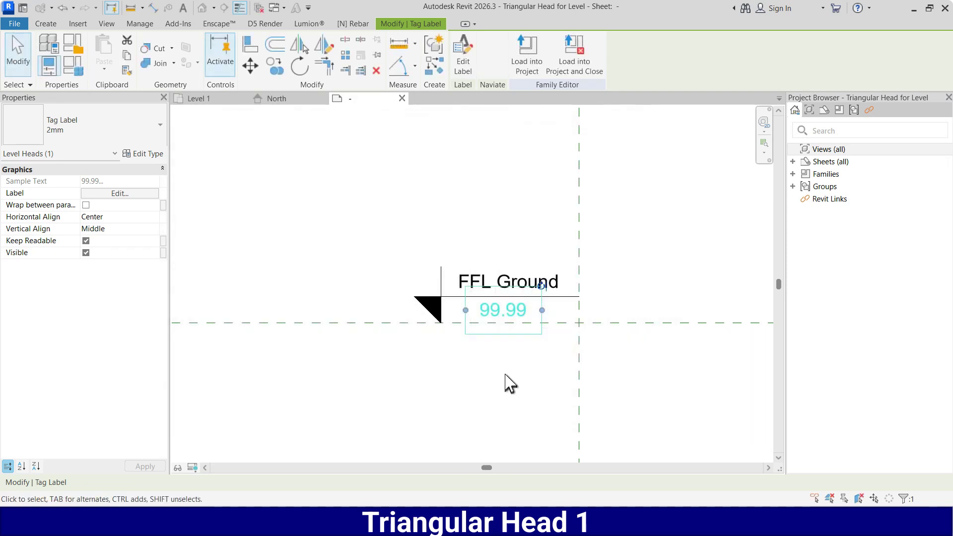
- Load the updated level head family into the project again, overwriting the existing version
click(525, 55)
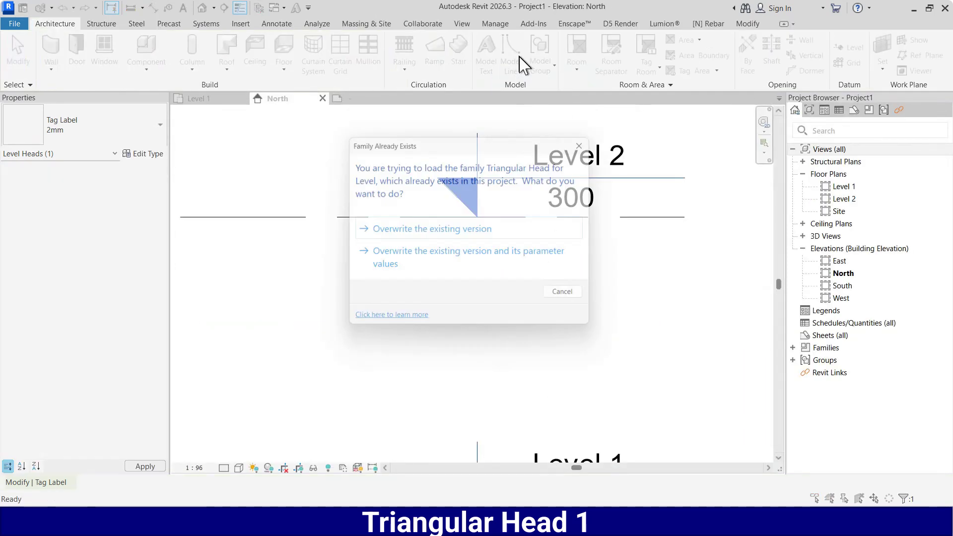
click(452, 229)
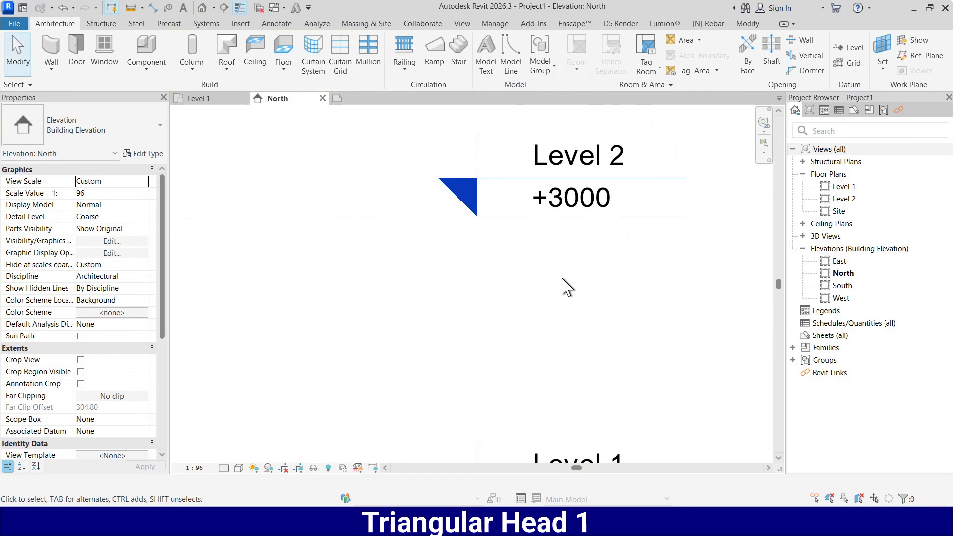
scroll(568, 278, down, 3)
scroll(564, 310, up, 2)
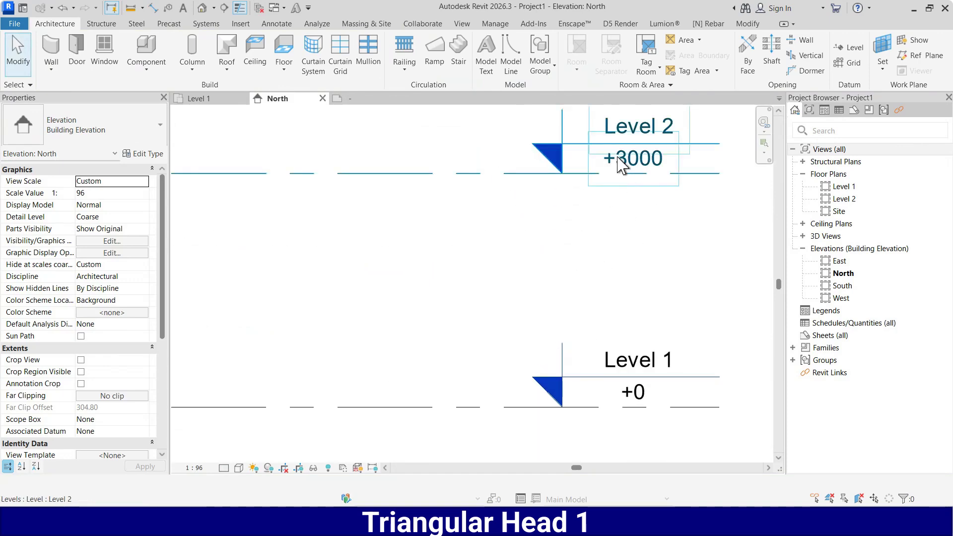
scroll(536, 268, down, 2)
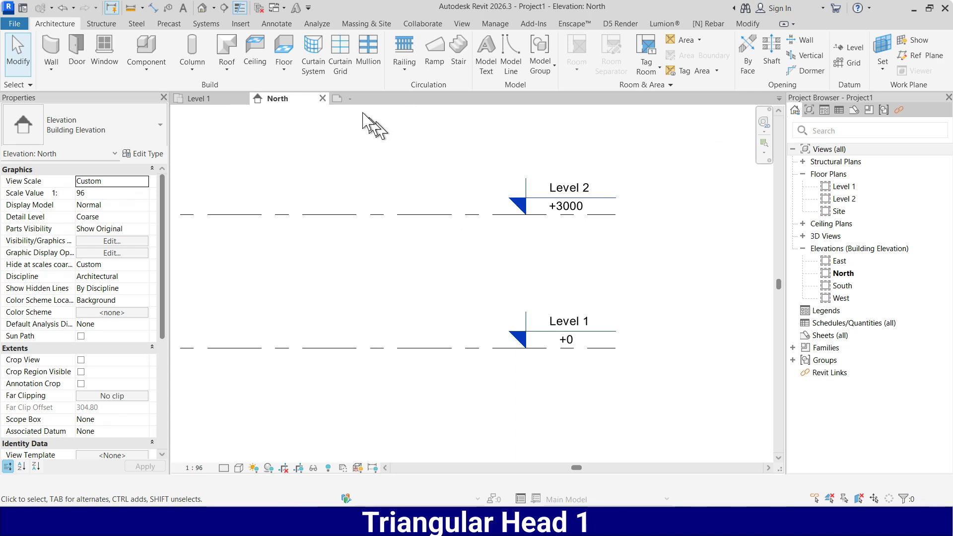
- Close the Triangular Head for Level family and save its changes
click(353, 100)
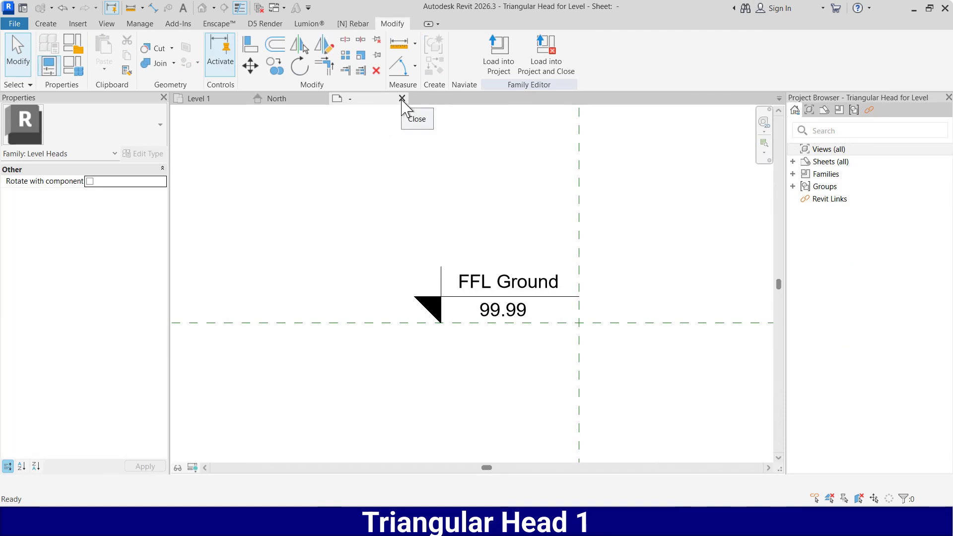
click(402, 98)
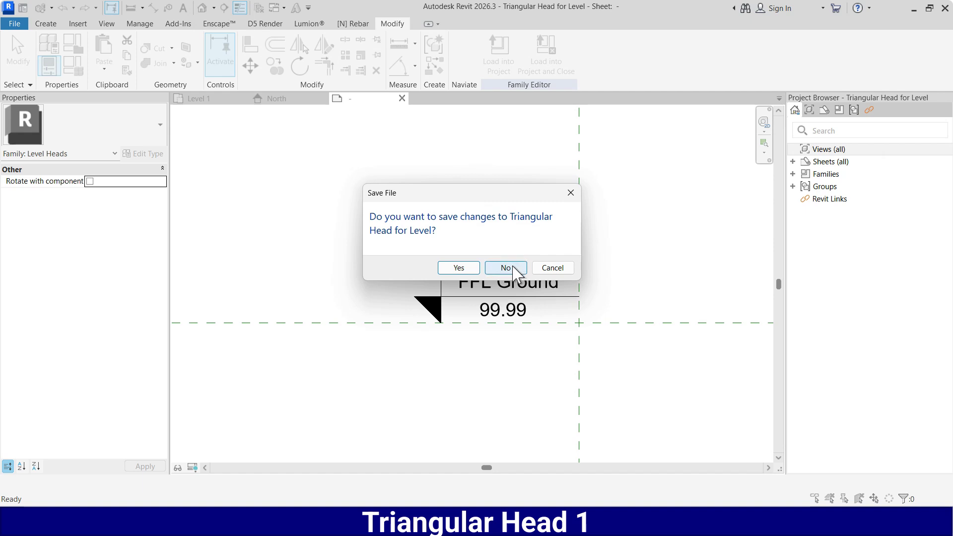
click(471, 271)
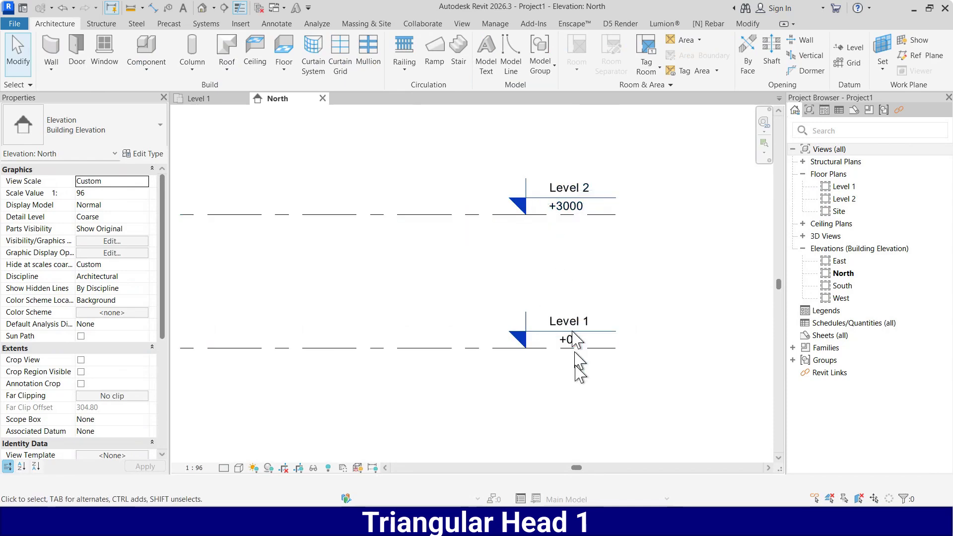
- Open the Triangular Head for Level family for editing from the project's annotation symbol families
mouse_move(519, 527)
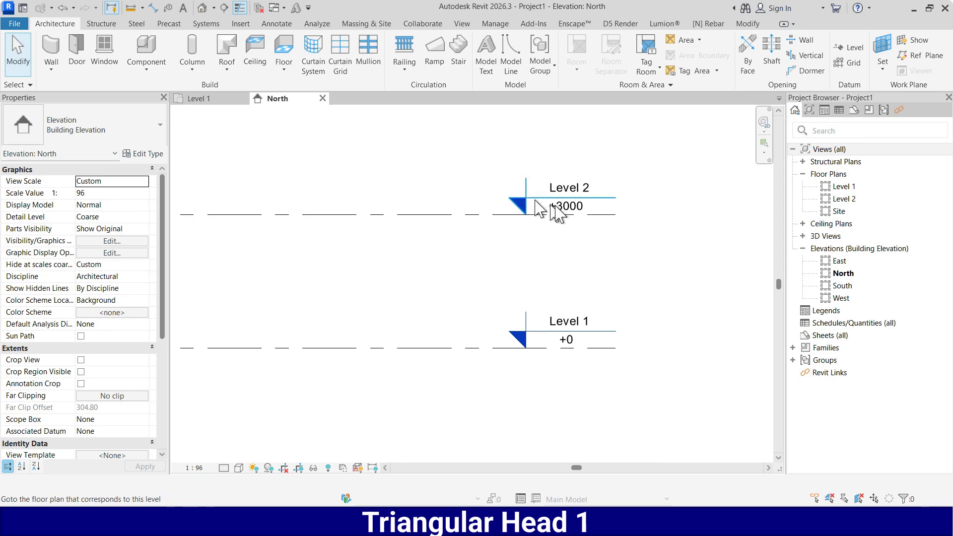
double_click(807, 348)
scroll(833, 387, down, 5)
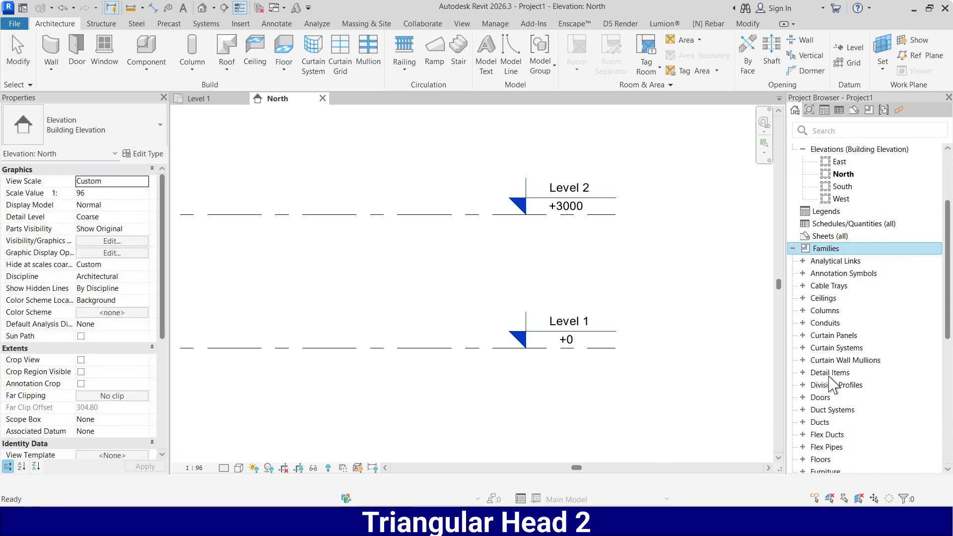
click(804, 188)
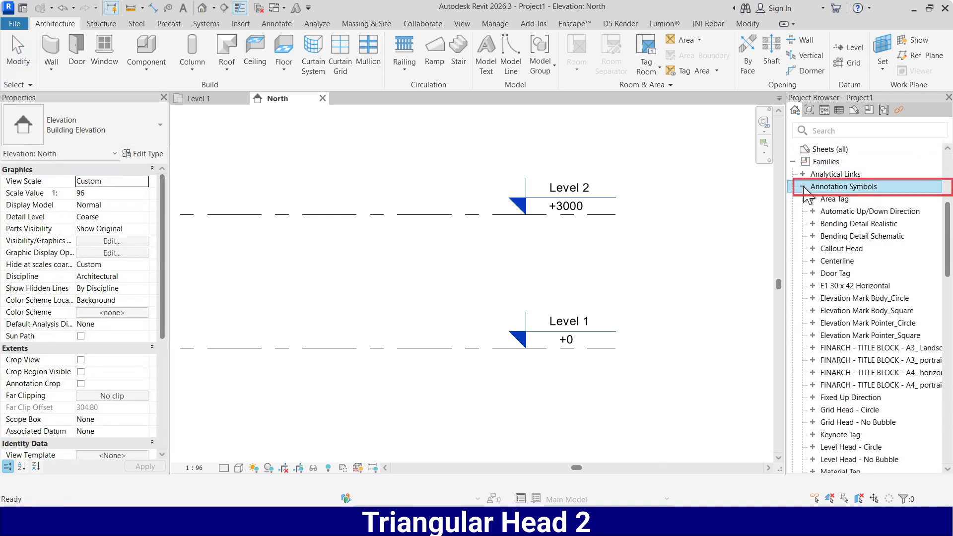
scroll(852, 288, down, 3)
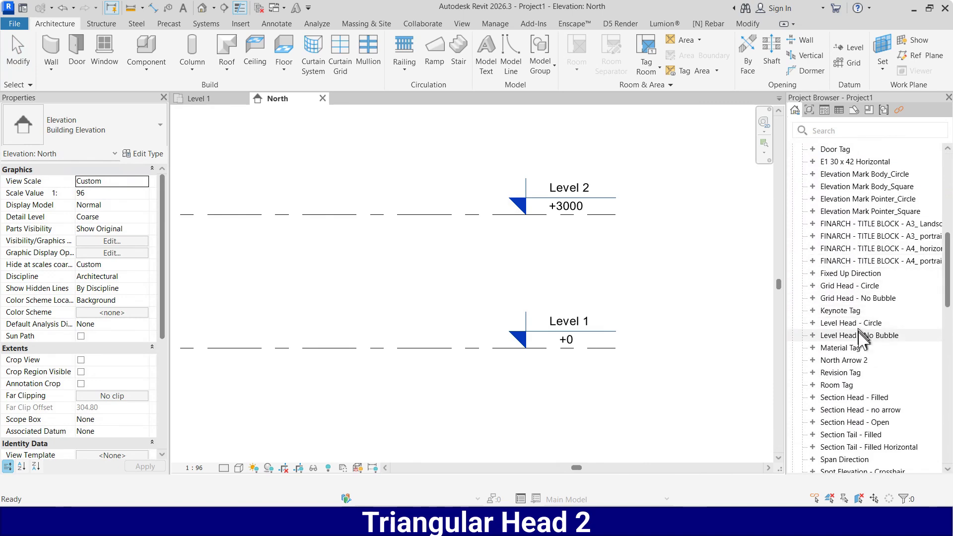
click(813, 323)
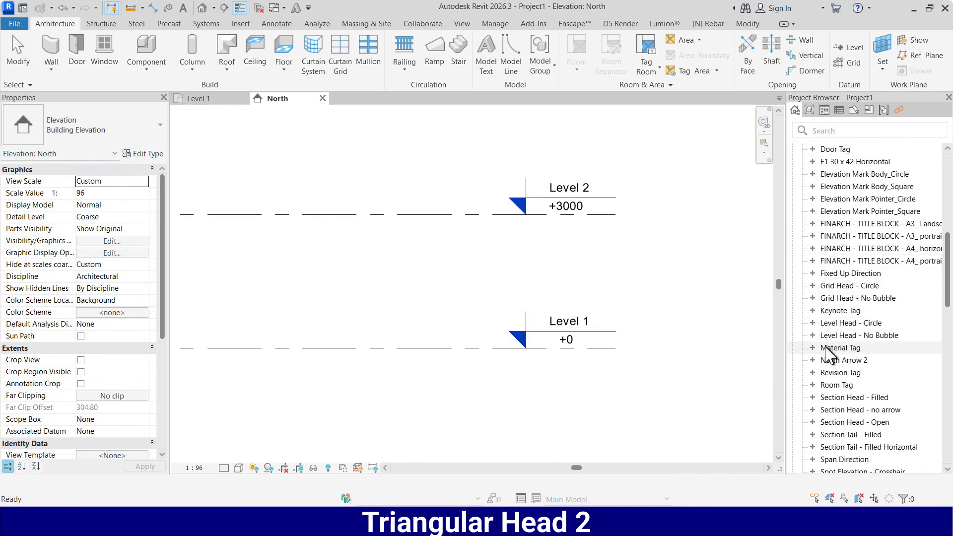
scroll(816, 317, down, 5)
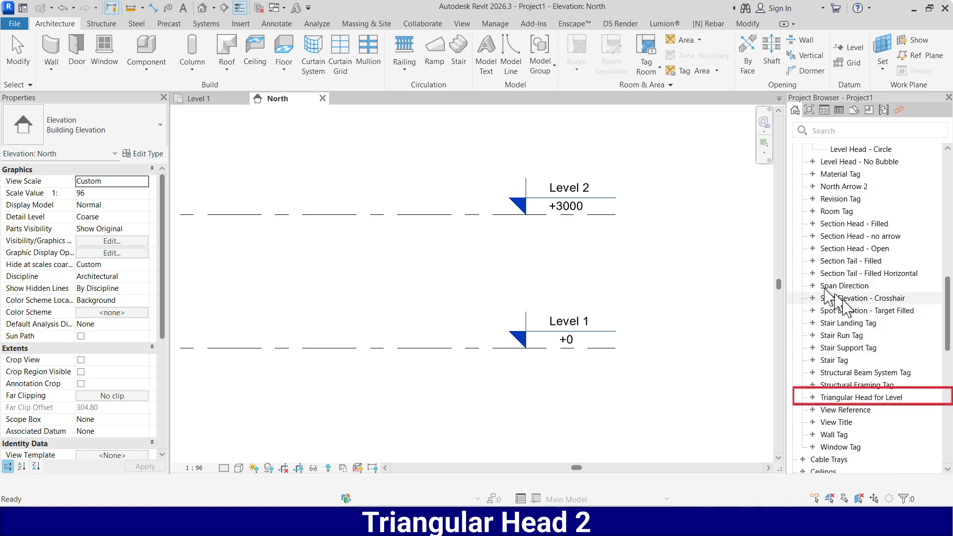
click(813, 397)
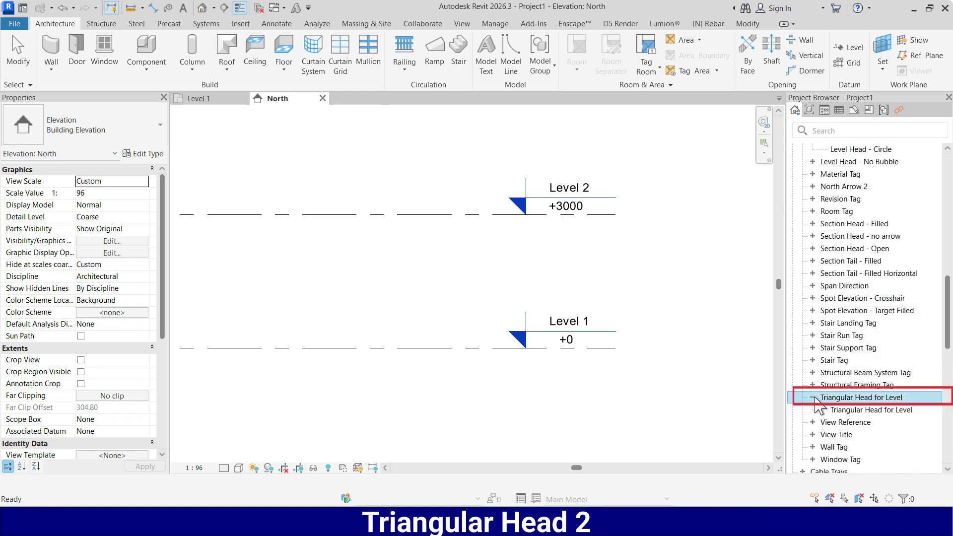
right_click(824, 398)
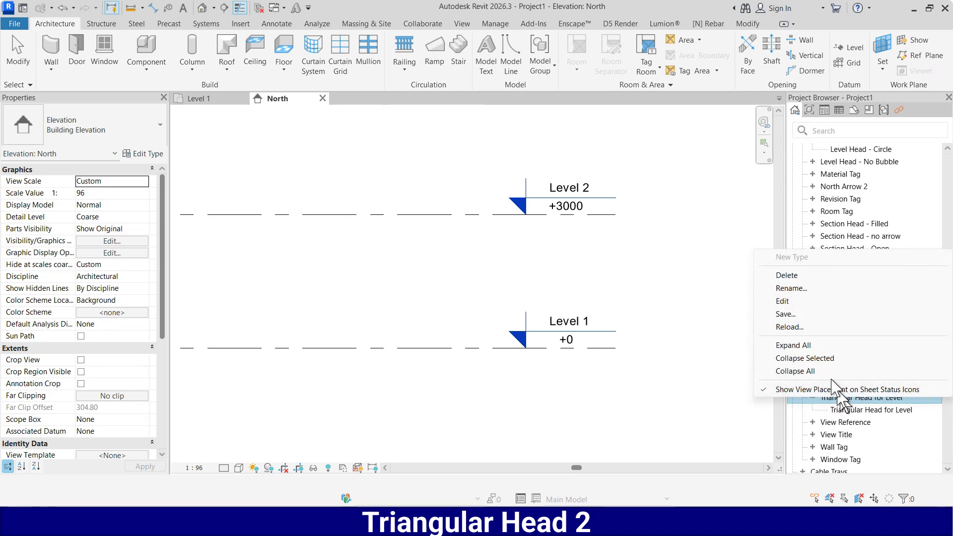
click(783, 301)
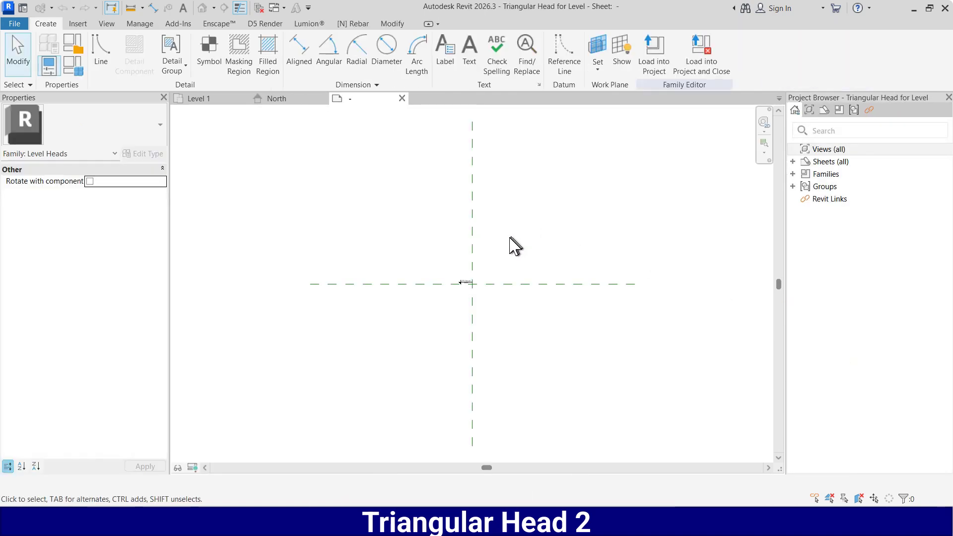
- Save the opened level head family as a new family file named Level Triangular 2
scroll(486, 268, down, 2)
scroll(469, 286, up, 6)
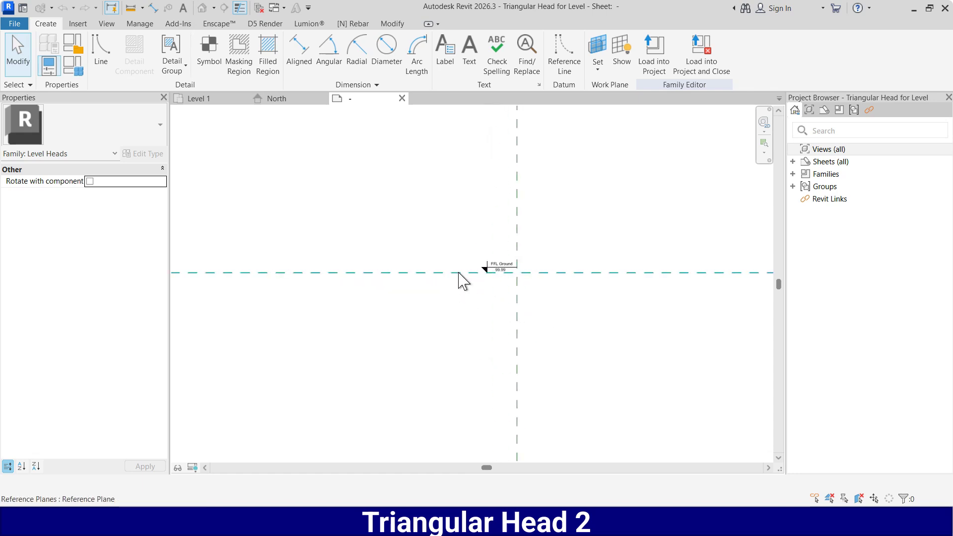
scroll(532, 288, up, 4)
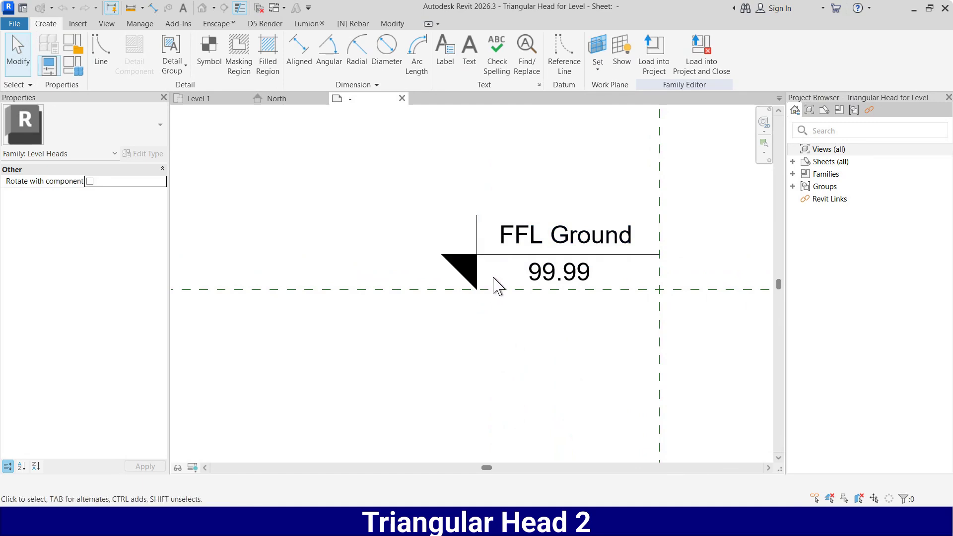
click(12, 23)
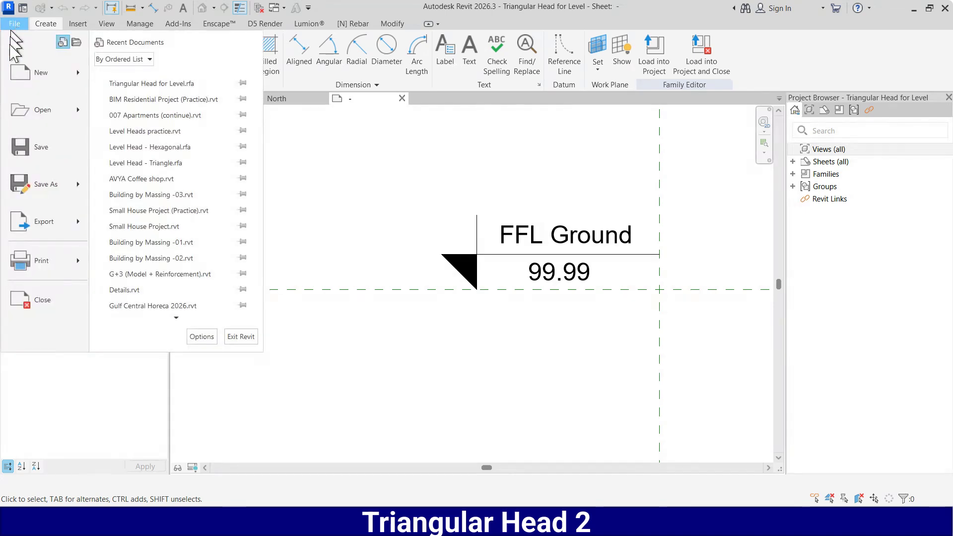
mouse_move(40, 185)
click(140, 178)
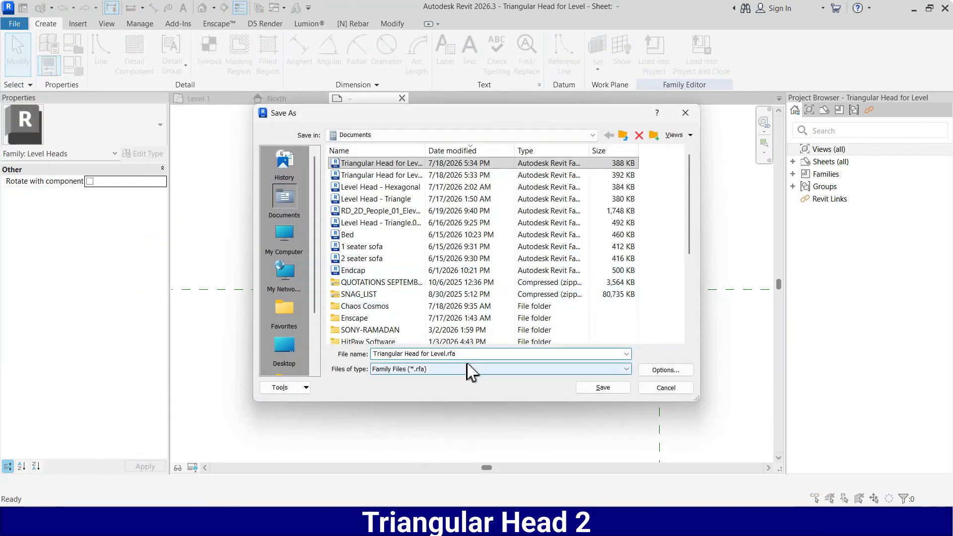
drag(468, 354, 319, 355)
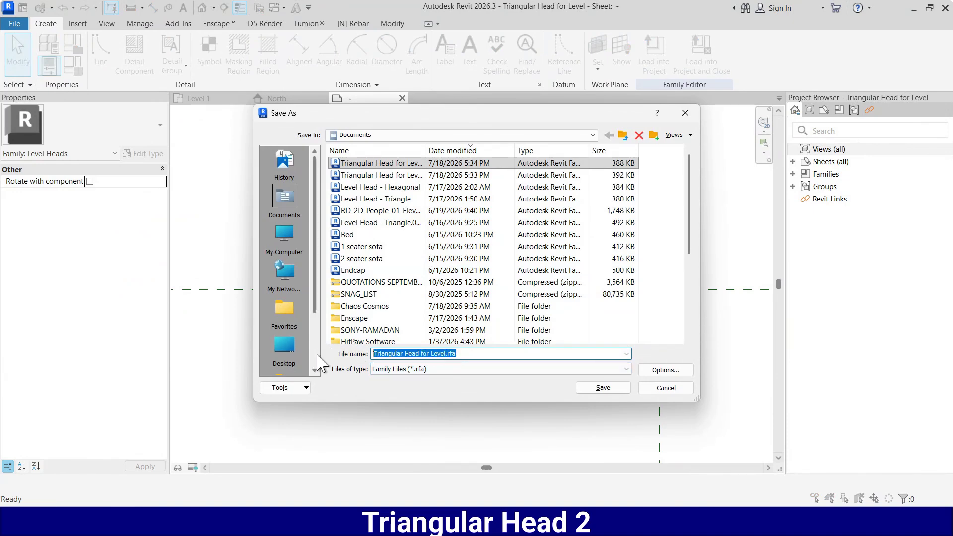
text(Level)
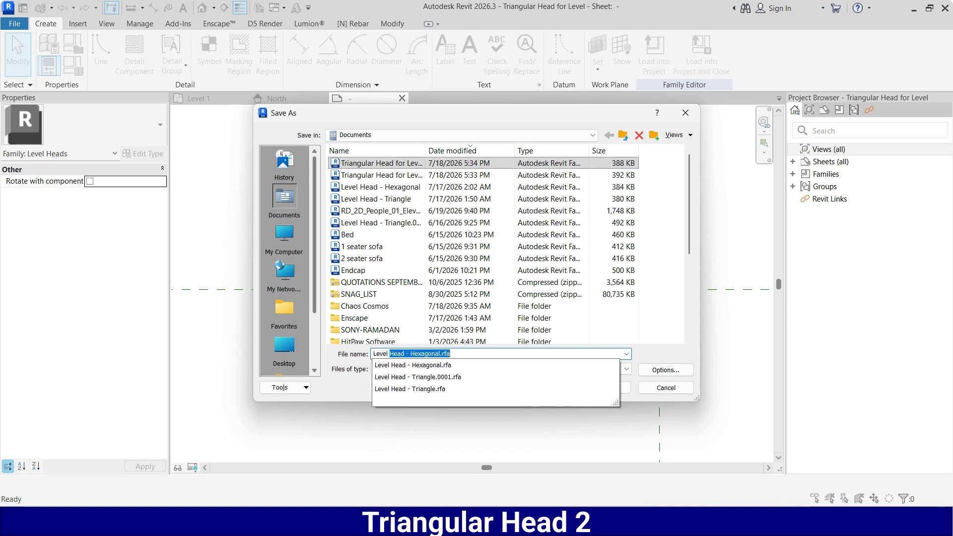
text( Triangular 2)
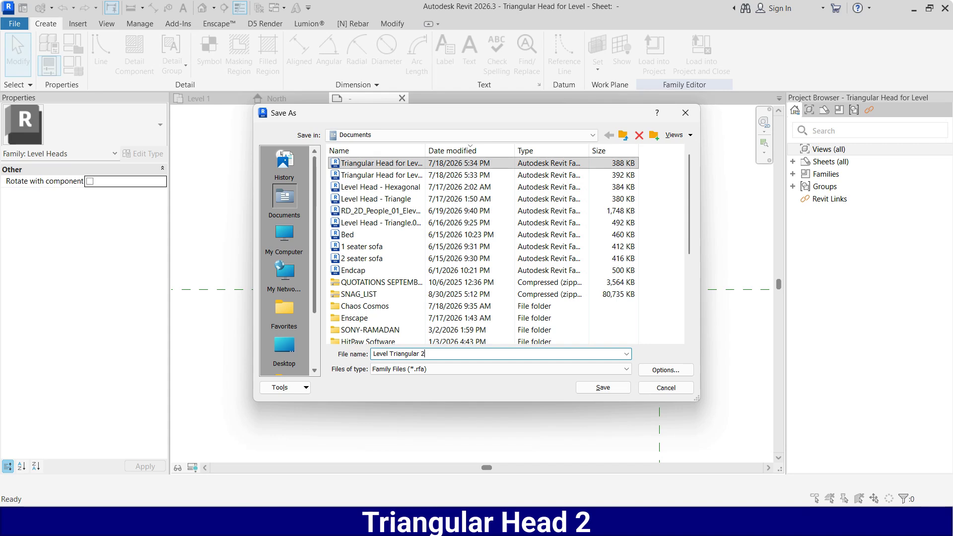
click(605, 388)
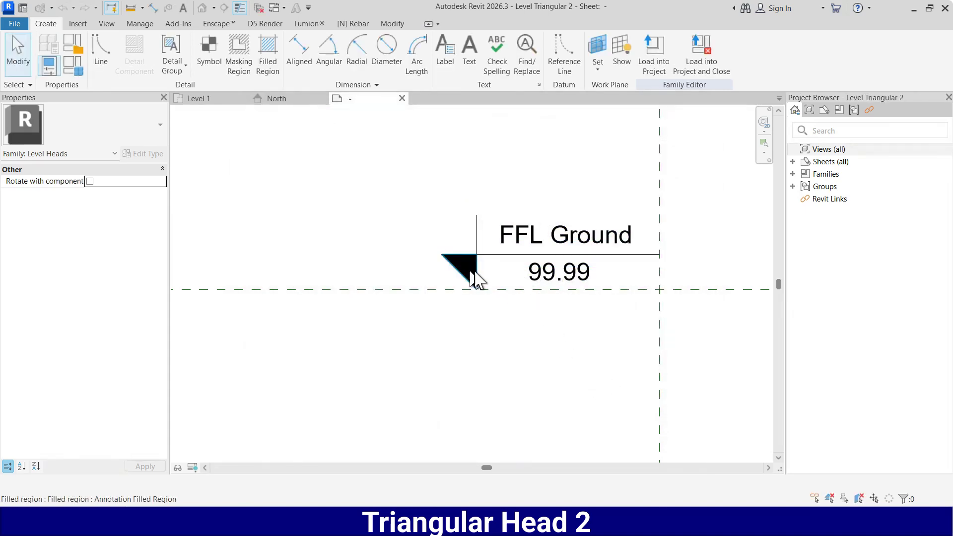
- Delete the horizontal line under the FFL Ground label and the vertical line above the filled triangle
scroll(479, 278, up, 3)
scroll(586, 281, up, 1)
scroll(580, 276, down, 3)
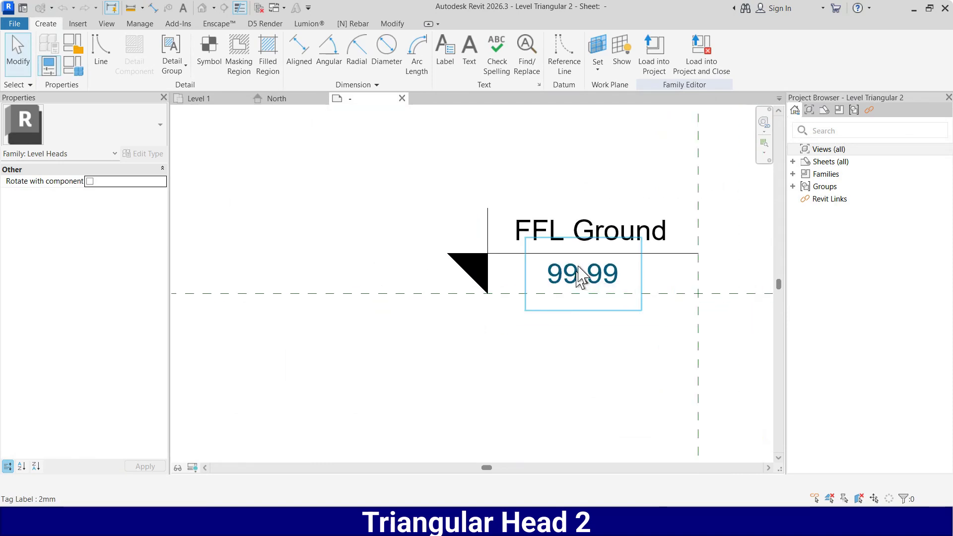
click(511, 254)
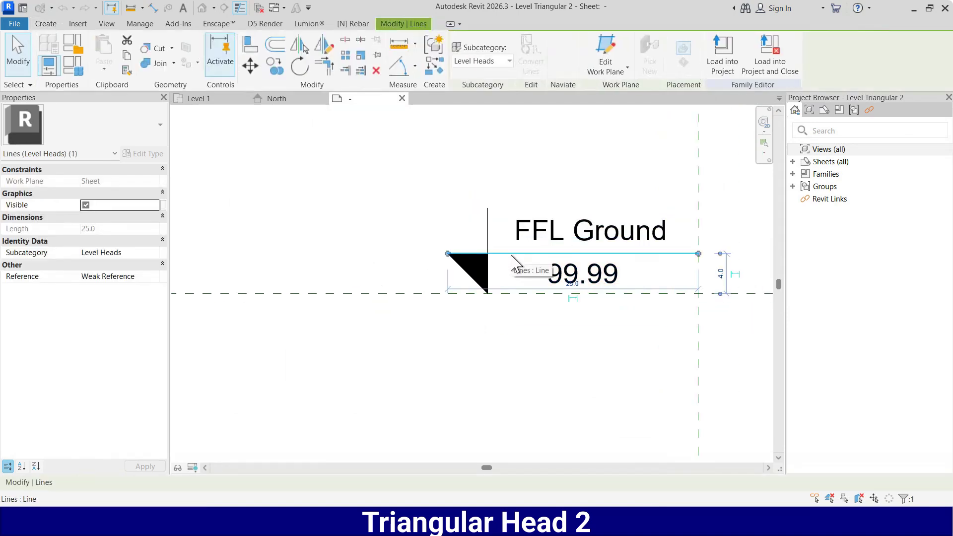
key(Delete)
click(488, 228)
key(Delete)
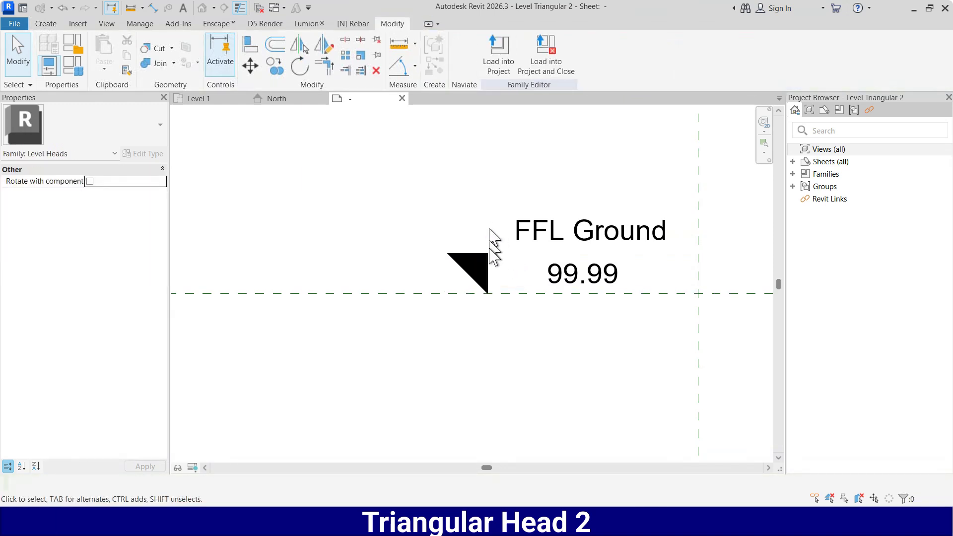
- Mirror the filled region's top and sloped boundary lines about its vertical edge, remove that middle edge, and finish the sketch
click(485, 279)
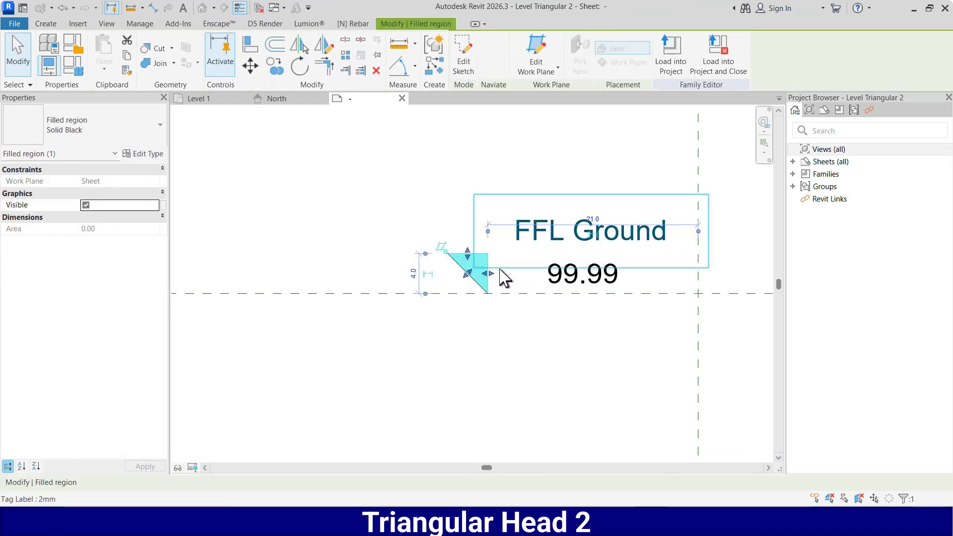
click(463, 60)
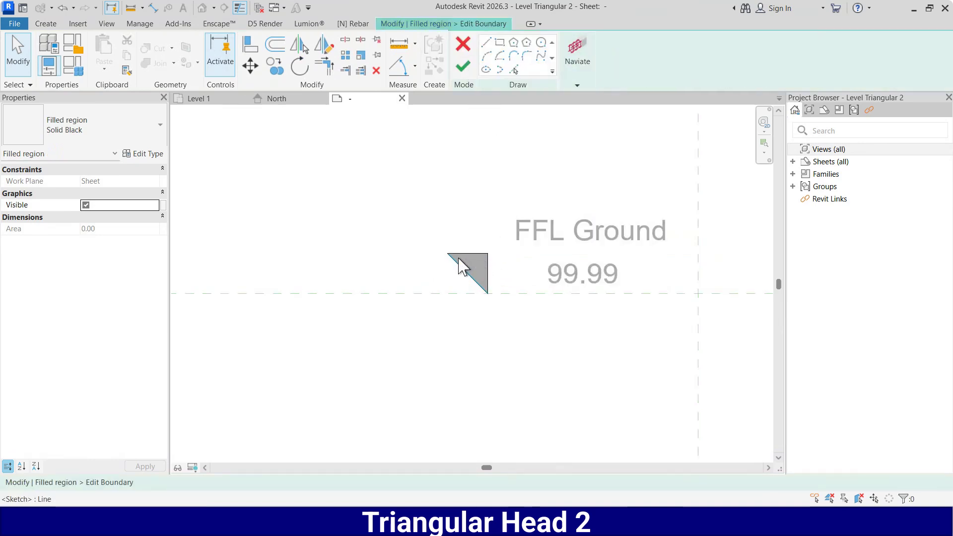
click(466, 276)
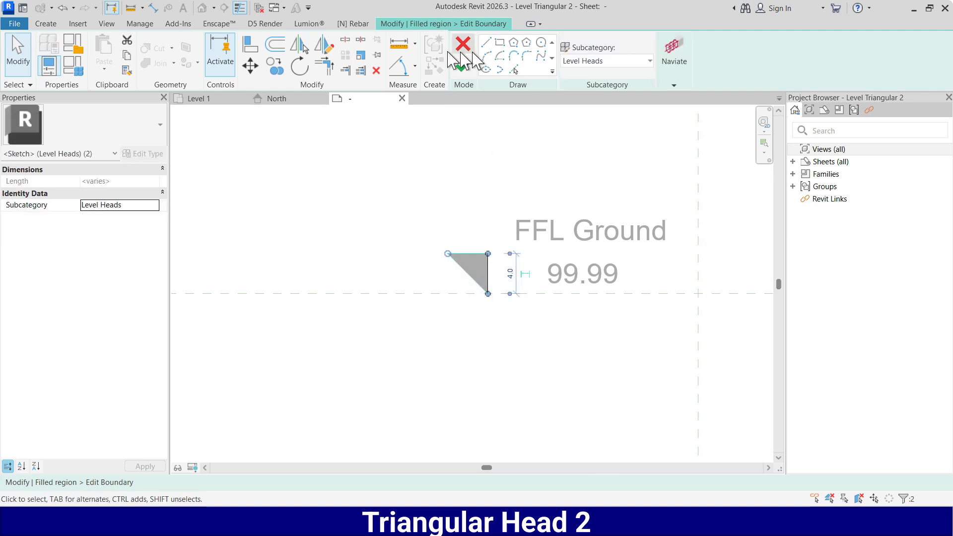
click(330, 49)
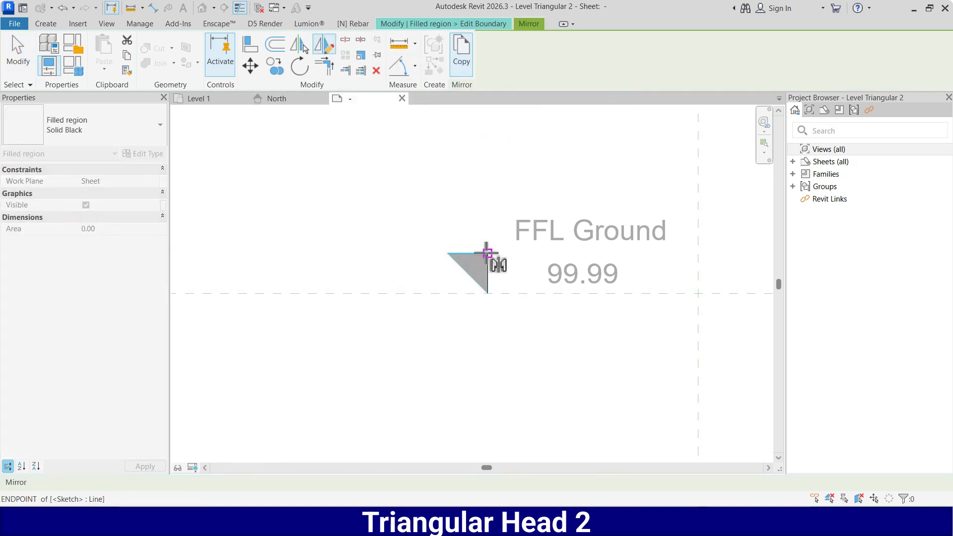
click(488, 253)
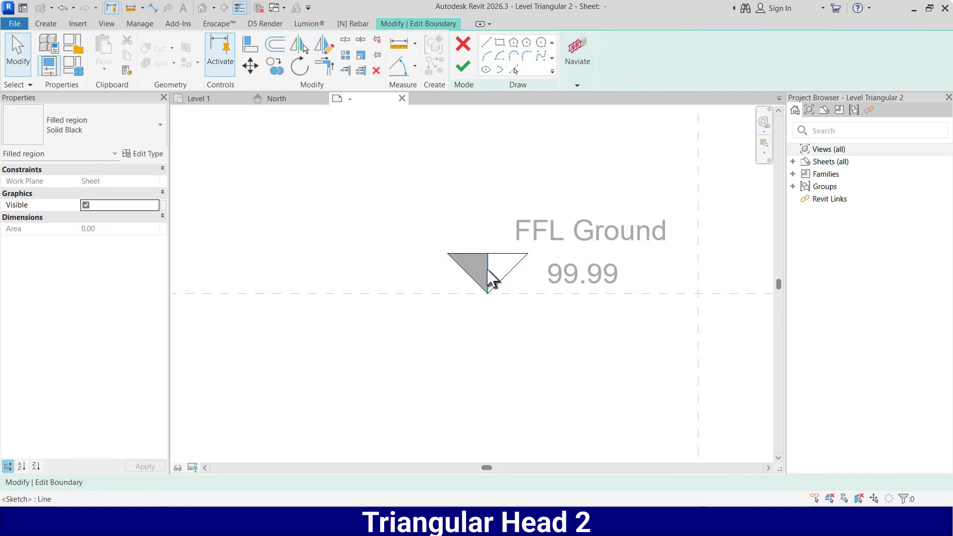
click(489, 276)
key(Escape)
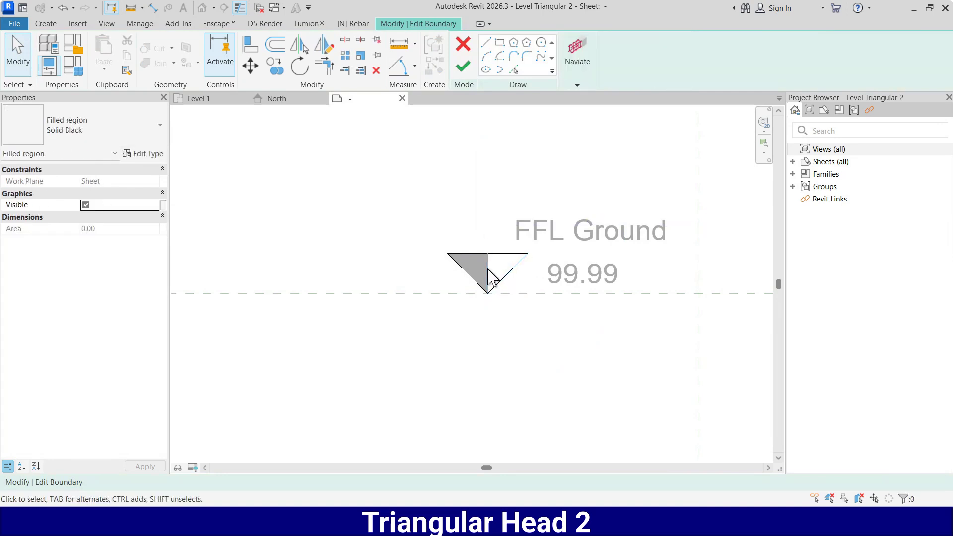
click(463, 67)
key(Escape)
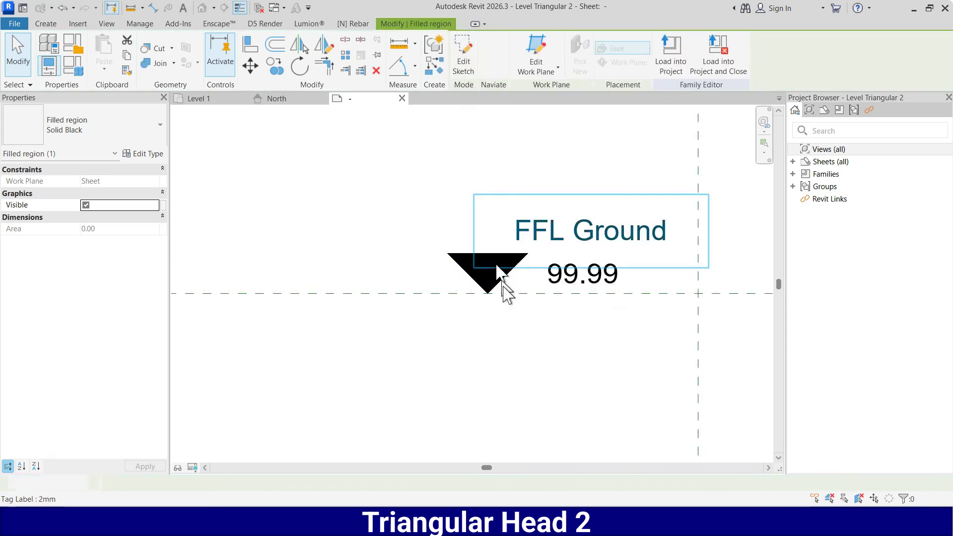
- Move the FFL Ground label down beside the triangle and the elevation label just below the horizontal reference plane
scroll(454, 324, down, 2)
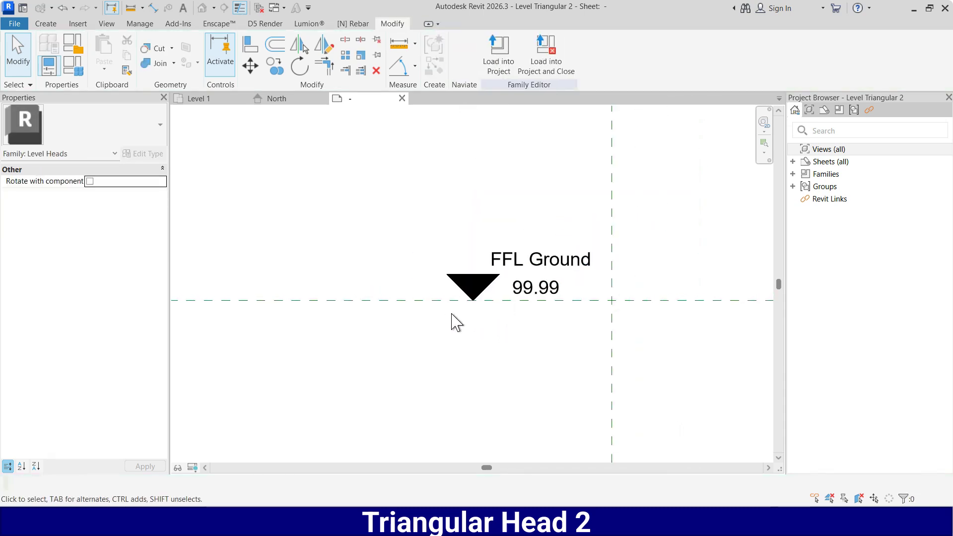
scroll(581, 320, up, 2)
scroll(510, 174, down, 2)
scroll(543, 239, up, 2)
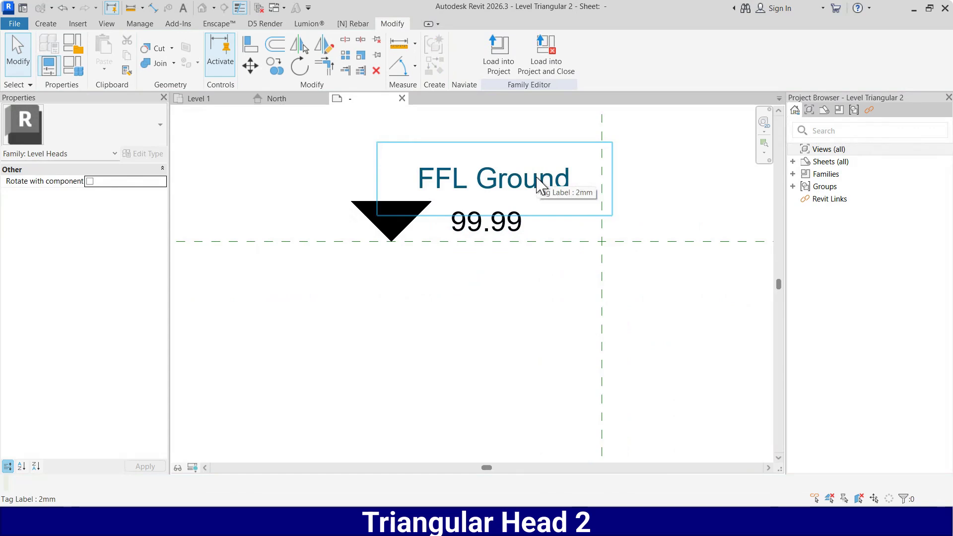
click(546, 186)
drag(453, 184, 528, 229)
scroll(502, 208, down, 1)
key(Escape)
click(511, 208)
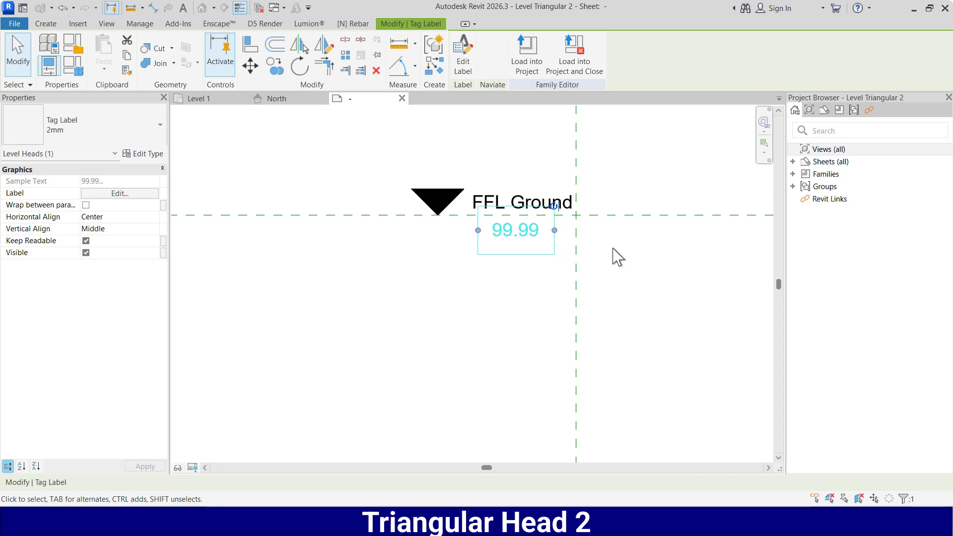
click(624, 259)
- Shift the filled triangle and both labels together slightly left along the horizontal reference plane
scroll(587, 300, down, 2)
scroll(494, 266, up, 5)
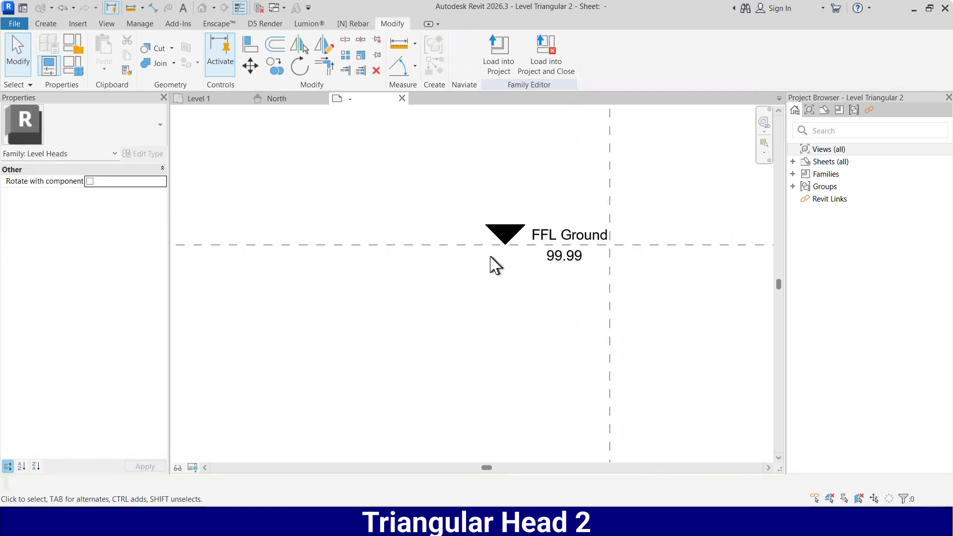
click(546, 222)
ctrl+click(609, 219)
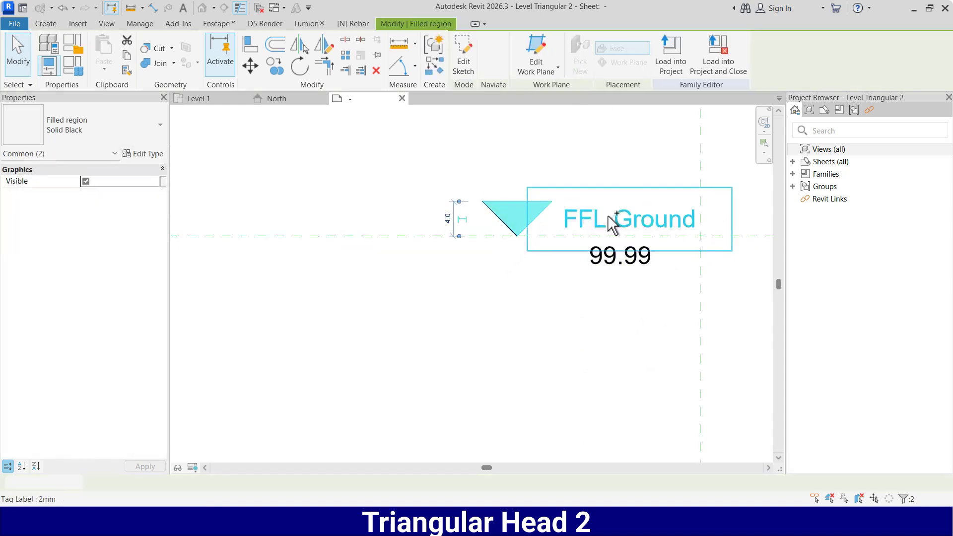
ctrl+click(614, 265)
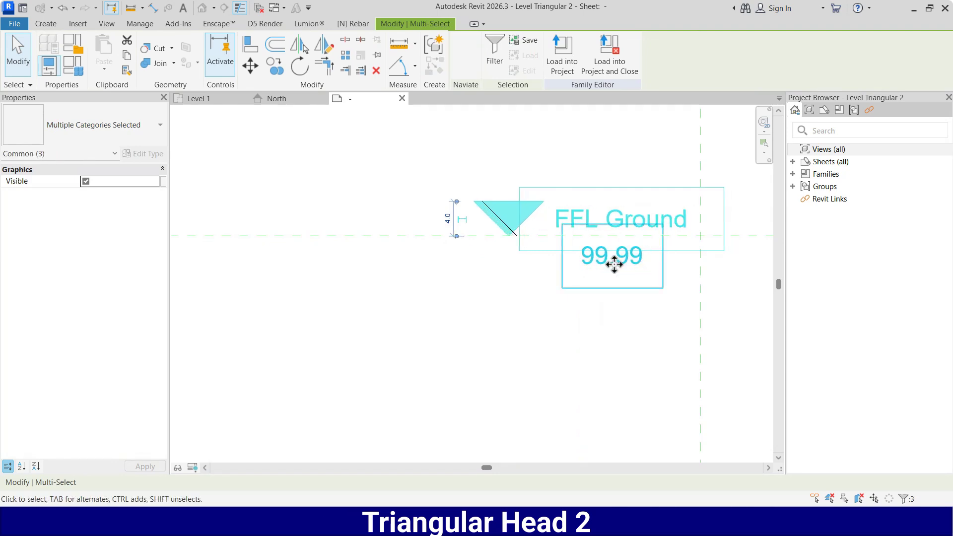
click(615, 330)
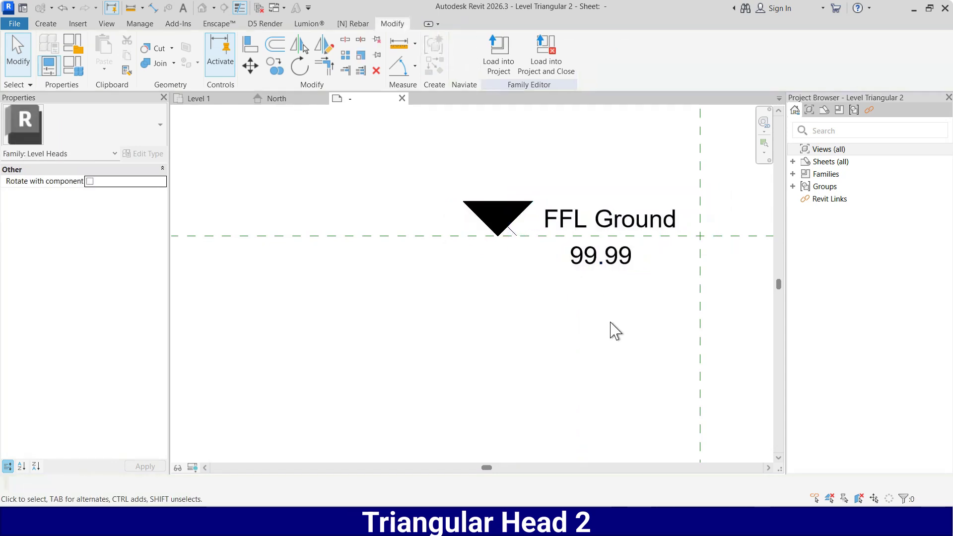
click(514, 238)
key(Escape)
scroll(543, 309, down, 2)
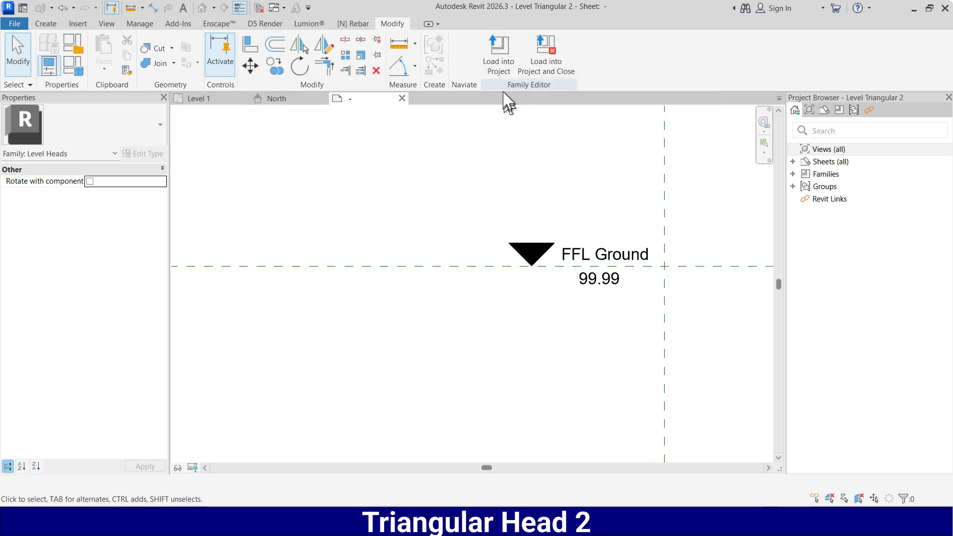
- Load the Level Triangular 2 family into the project with the North elevation
click(495, 47)
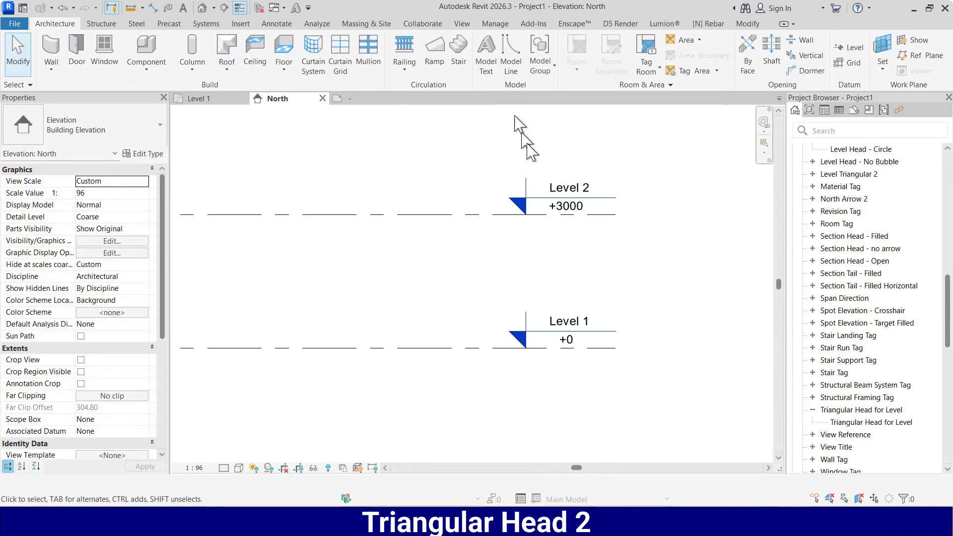
scroll(652, 290, down, 7)
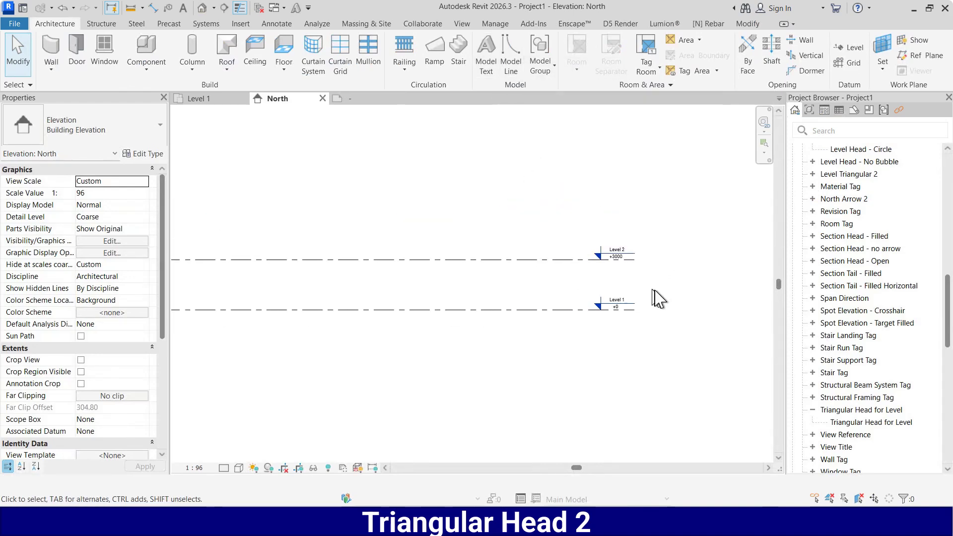
scroll(595, 251, up, 6)
scroll(662, 310, up, 3)
scroll(484, 243, down, 1)
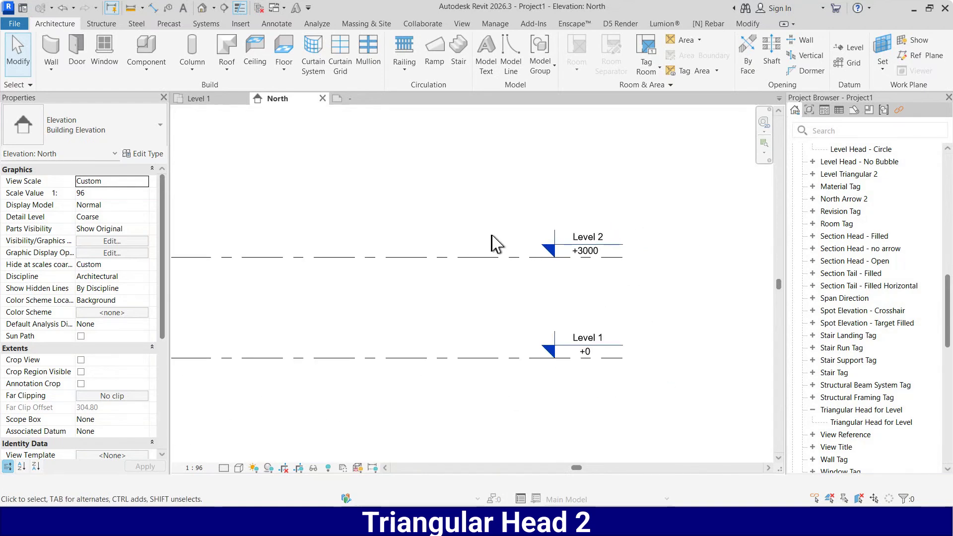
- Add a new level above Level 2 by picking its line with an offset of 300
key(l)
key(l)
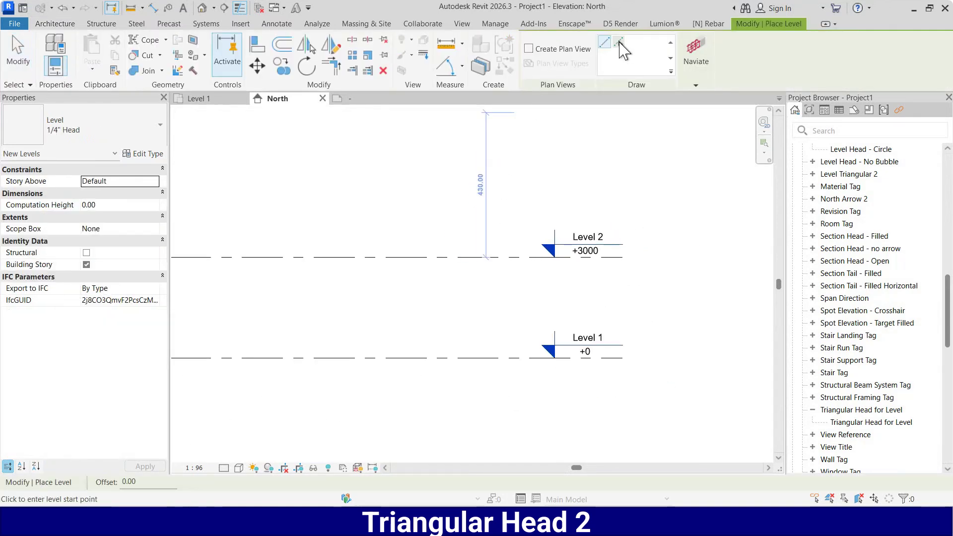
click(619, 43)
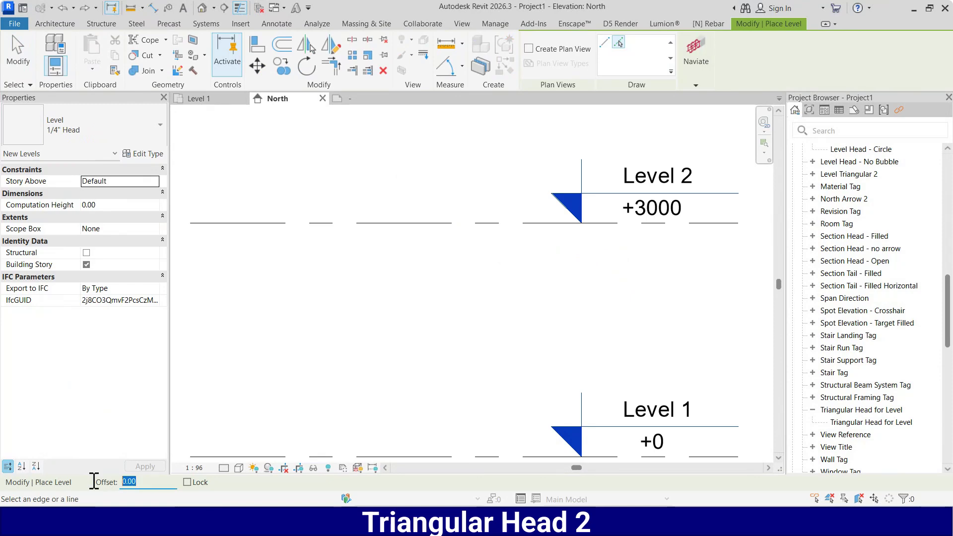
text(3)
scroll(530, 340, down, 3)
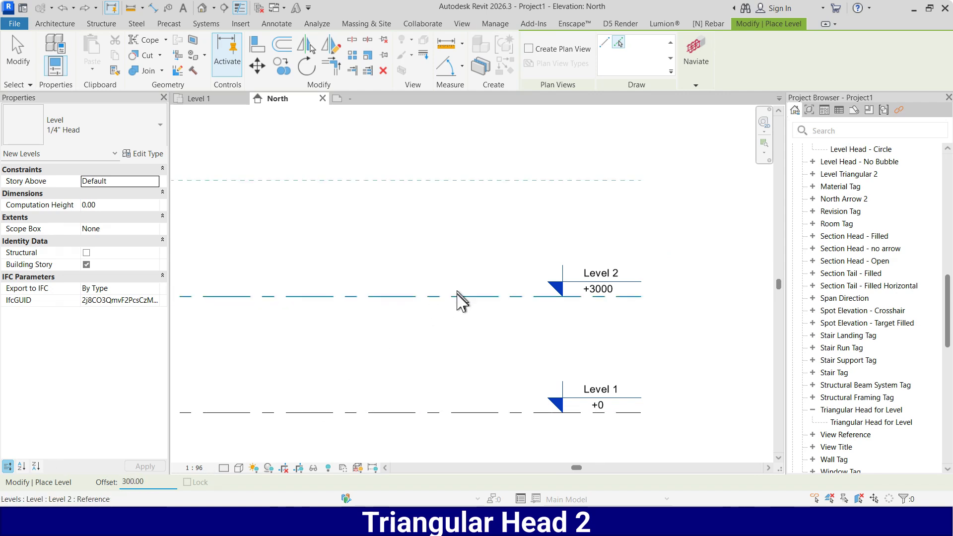
click(457, 298)
scroll(494, 328, down, 1)
key(Escape)
key(Escape)
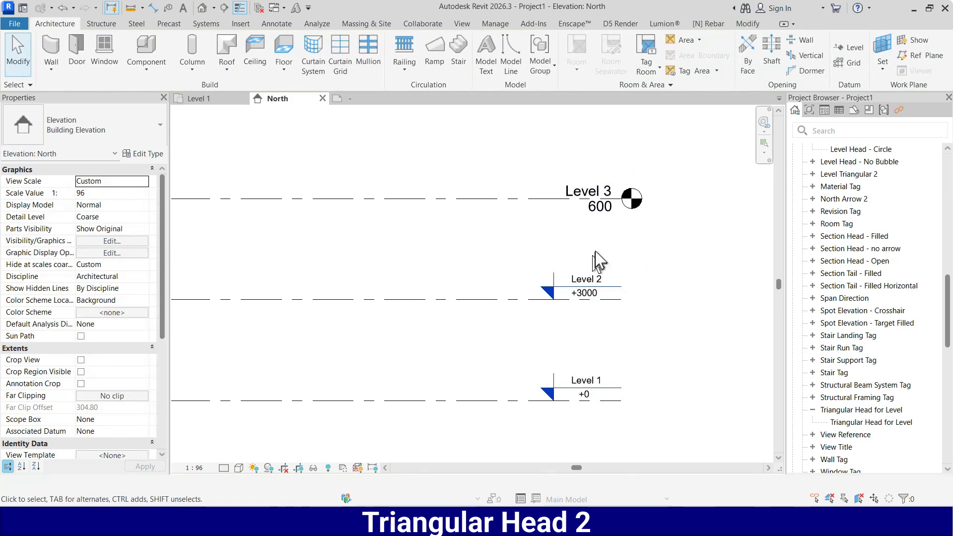
- Duplicate the Level 3 level type under the name Triangular head 2
scroll(600, 256, up, 2)
scroll(600, 256, down, 2)
scroll(600, 256, up, 1)
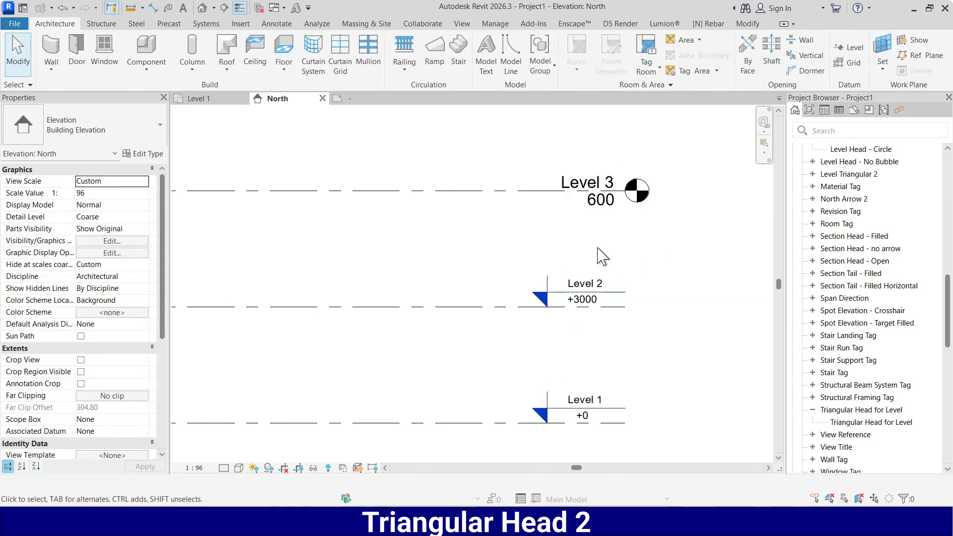
click(591, 201)
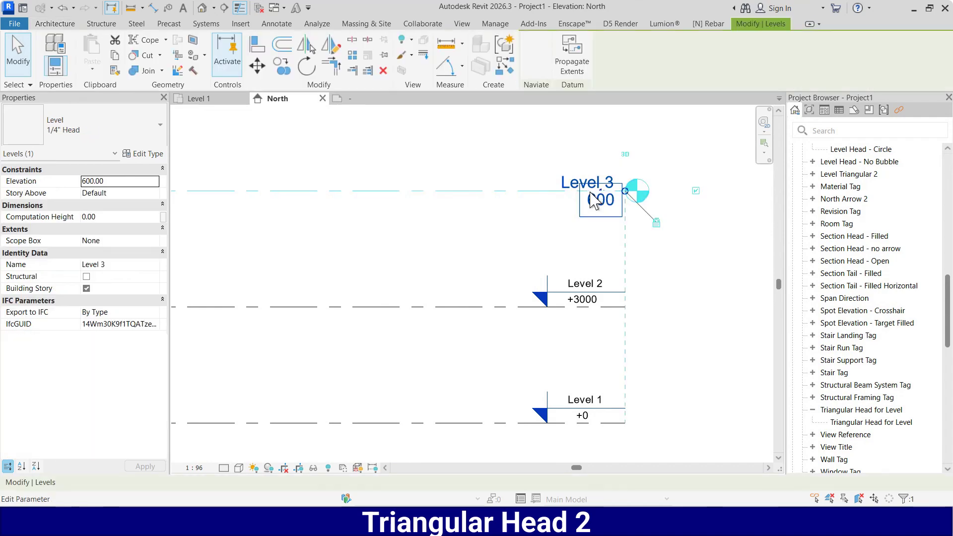
click(134, 153)
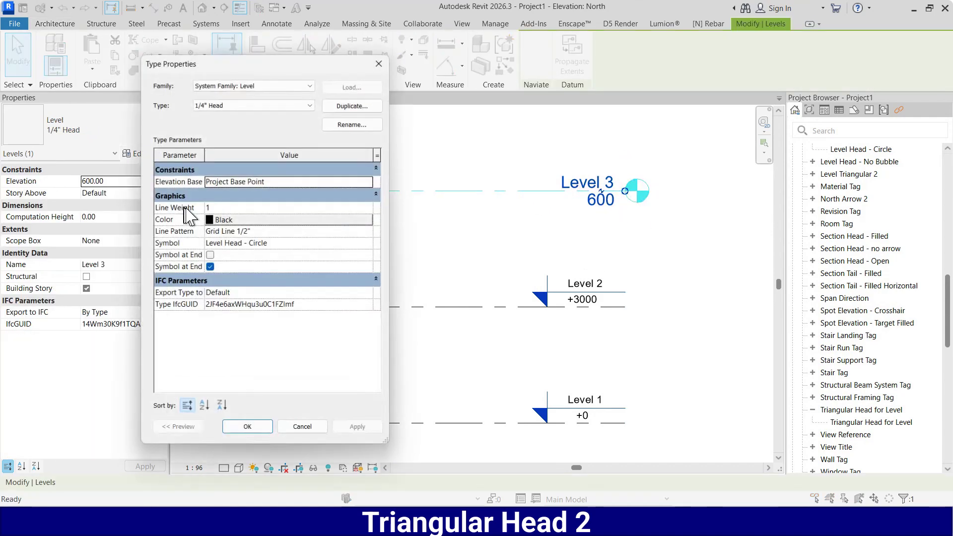
click(361, 106)
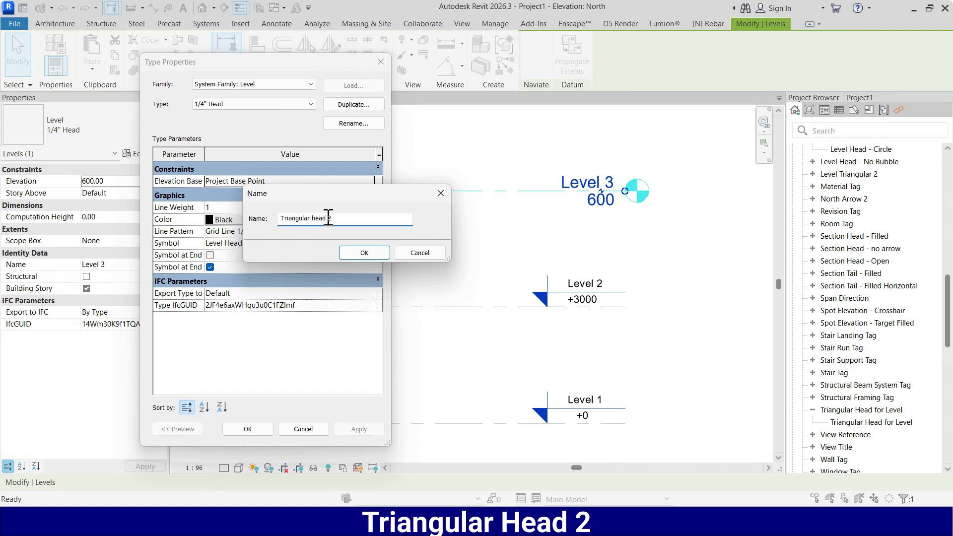
click(362, 254)
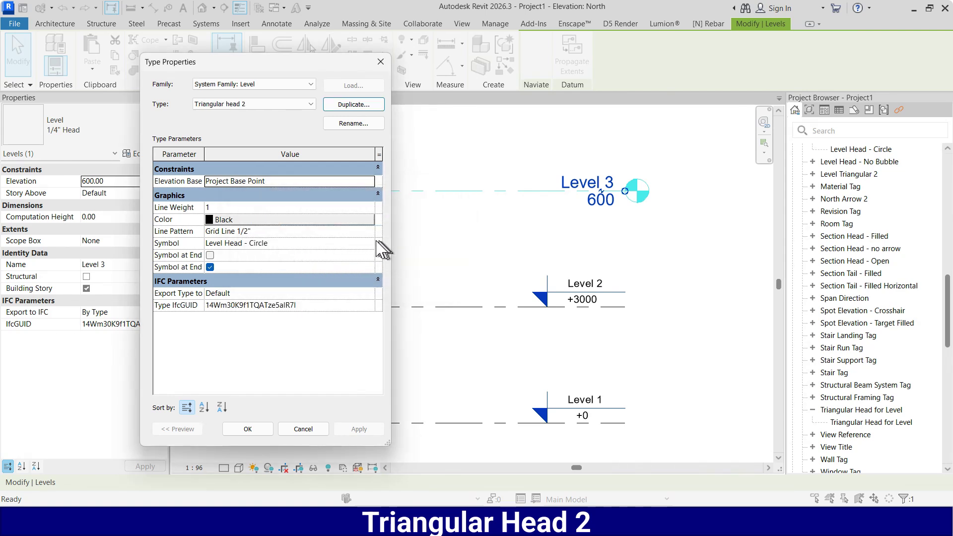
- Set the symbol of the Triangular head 2 type to Level Triangular 2 and apply it
click(373, 242)
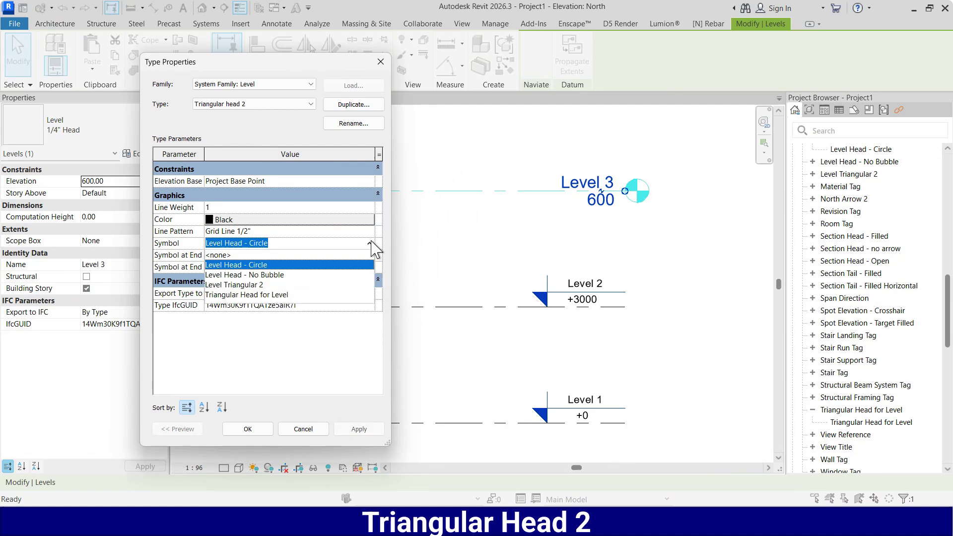
click(240, 286)
click(359, 430)
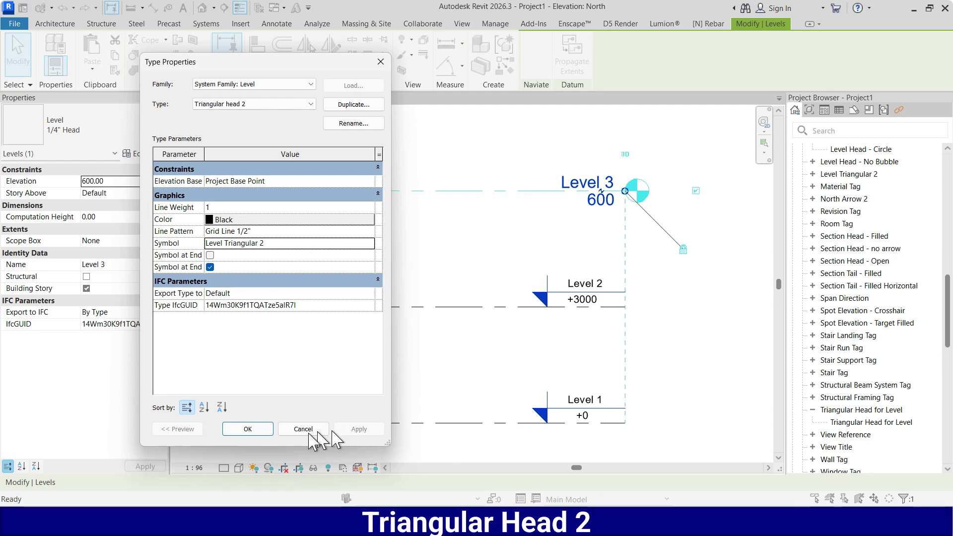
click(248, 429)
key(Escape)
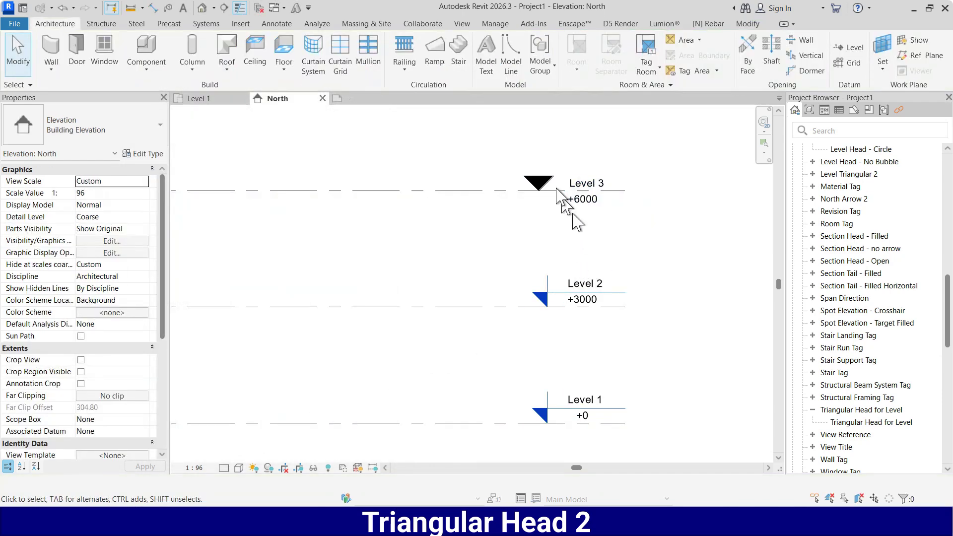
- Examine the full-triangle head on Level 3 and compare it with the Level 2 and Level 1 heads
scroll(455, 184, up, 3)
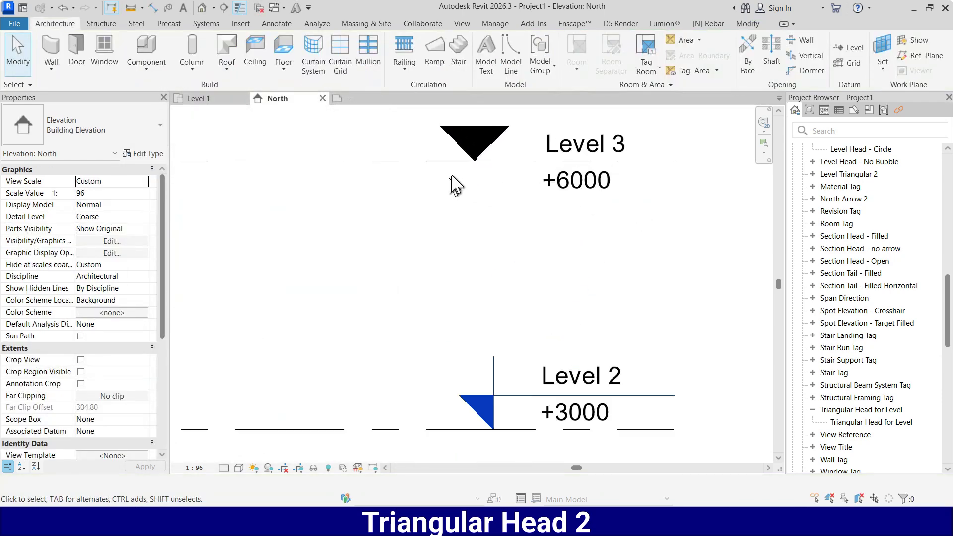
scroll(564, 241, down, 5)
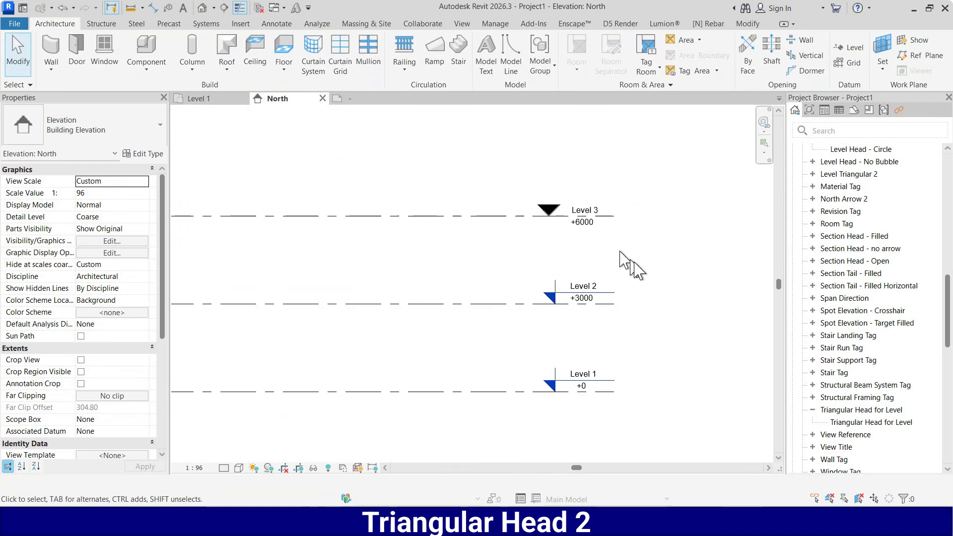
scroll(596, 240, up, 4)
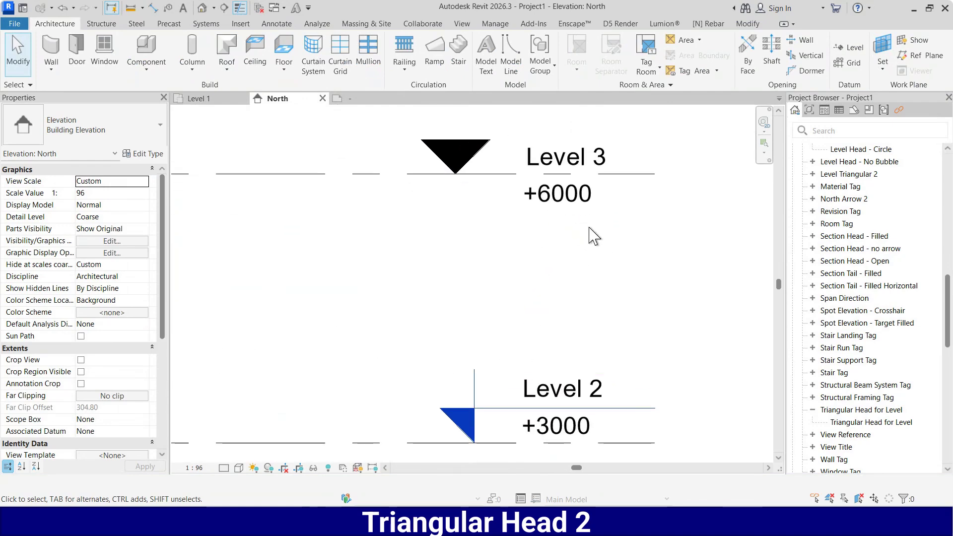
scroll(559, 204, down, 2)
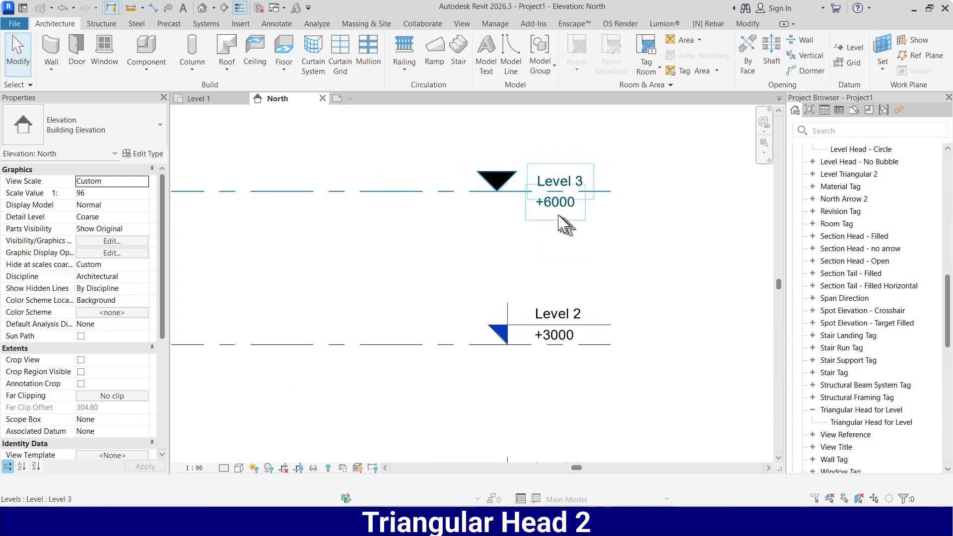
scroll(559, 215, up, 2)
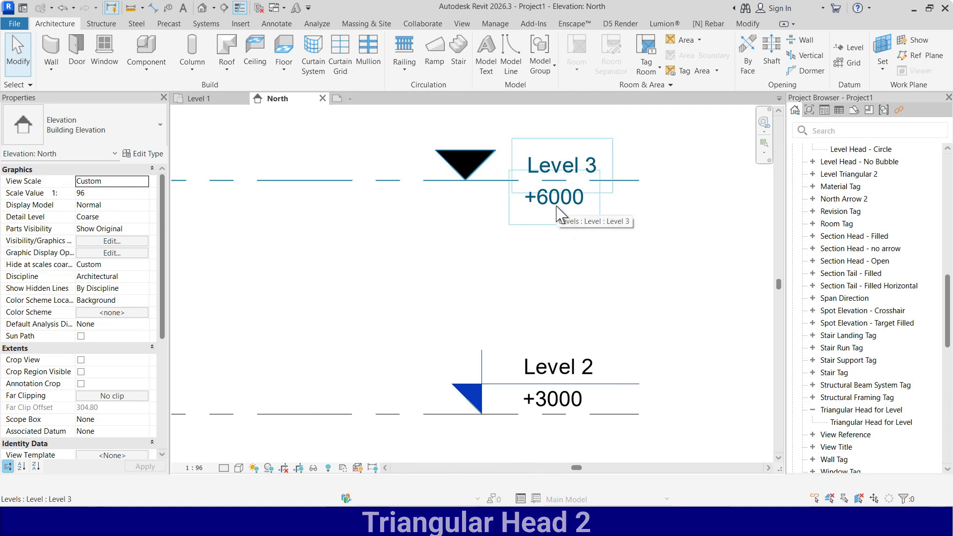
scroll(551, 241, down, 4)
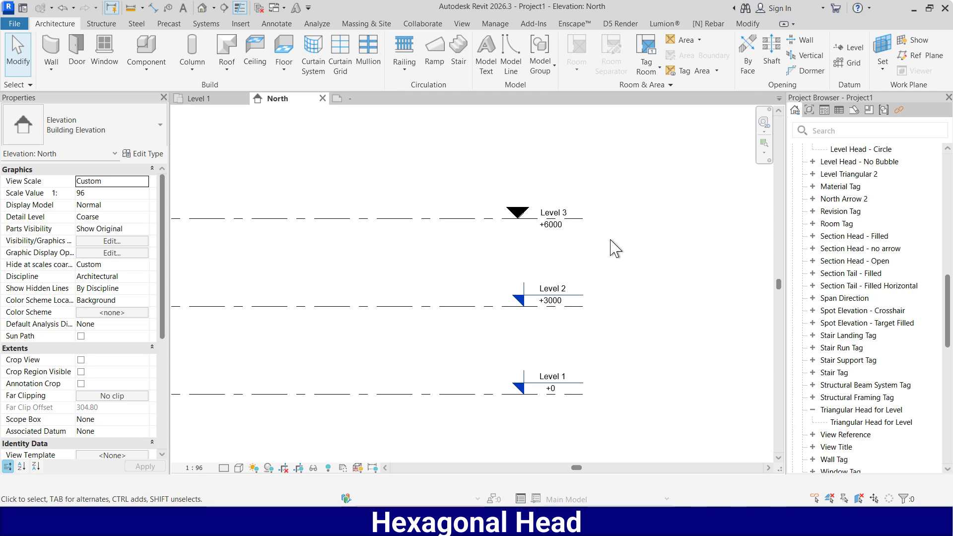
- Return to the open level head family and save it as a new family file named Hexagonal Head
click(346, 100)
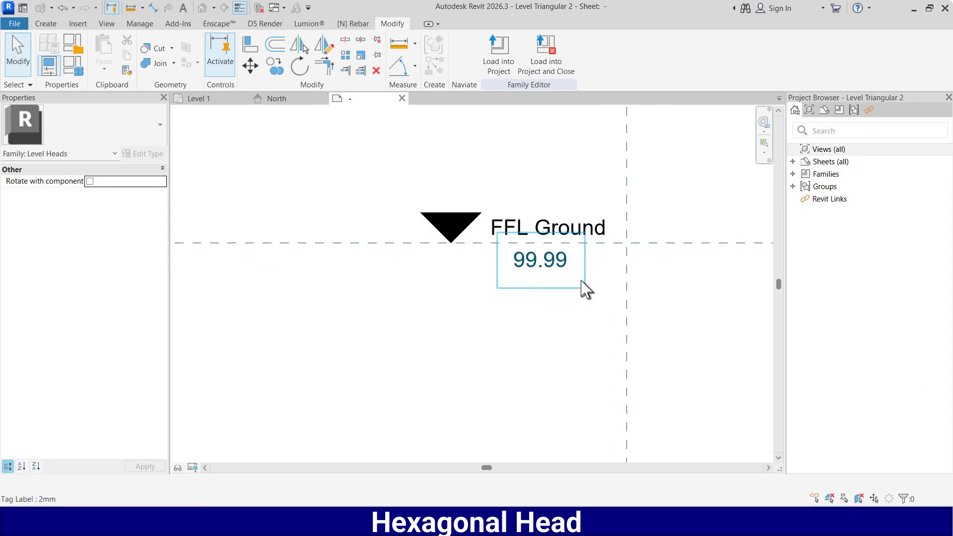
scroll(580, 287, up, 4)
key(Escape)
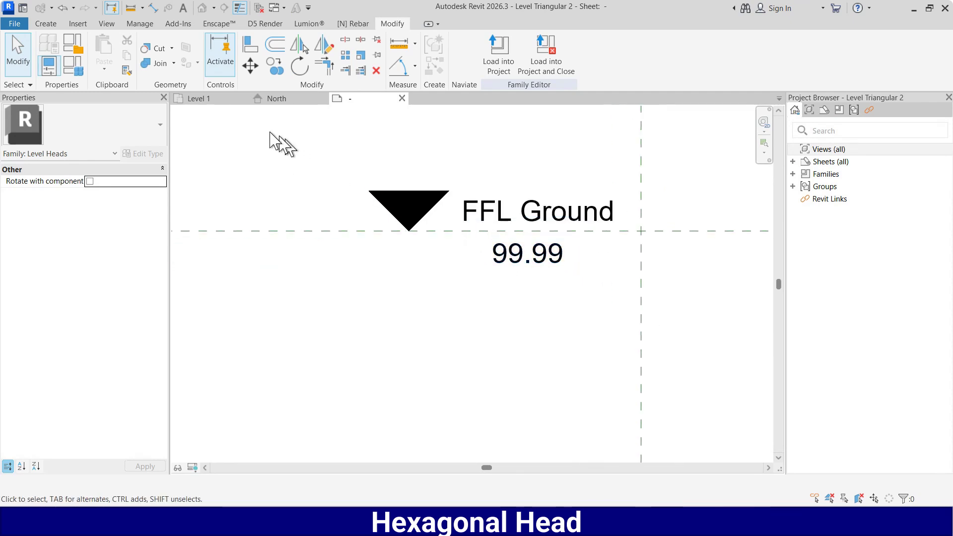
click(15, 24)
mouse_move(75, 186)
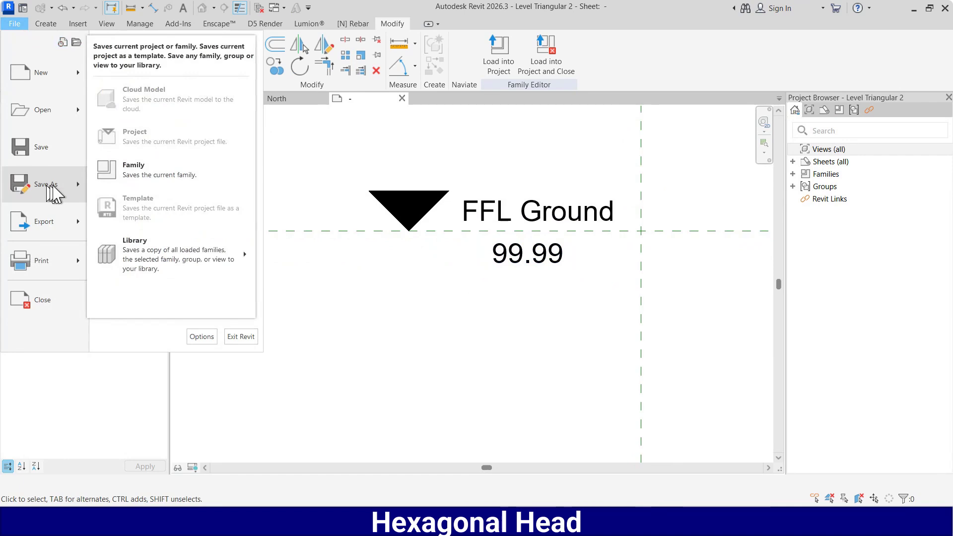
click(184, 174)
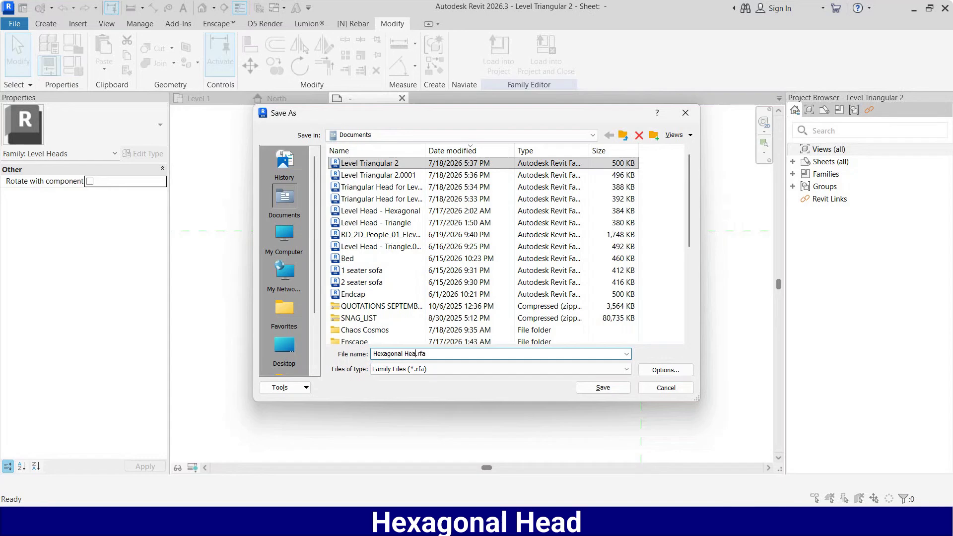
click(614, 389)
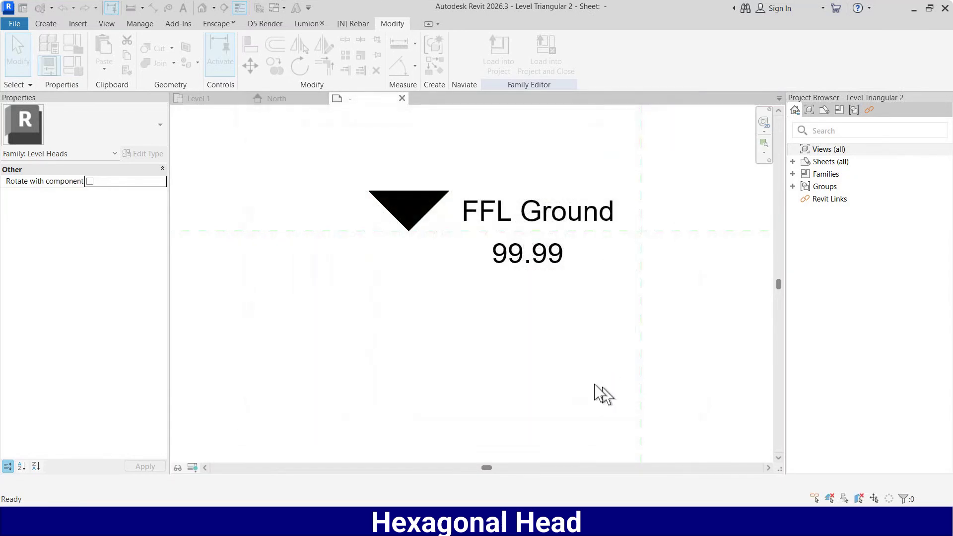
- Delete the filled triangle beside the FFL Ground label, keeping both labels in the Hexagonal Head family
scroll(447, 251, down, 1)
scroll(459, 199, up, 2)
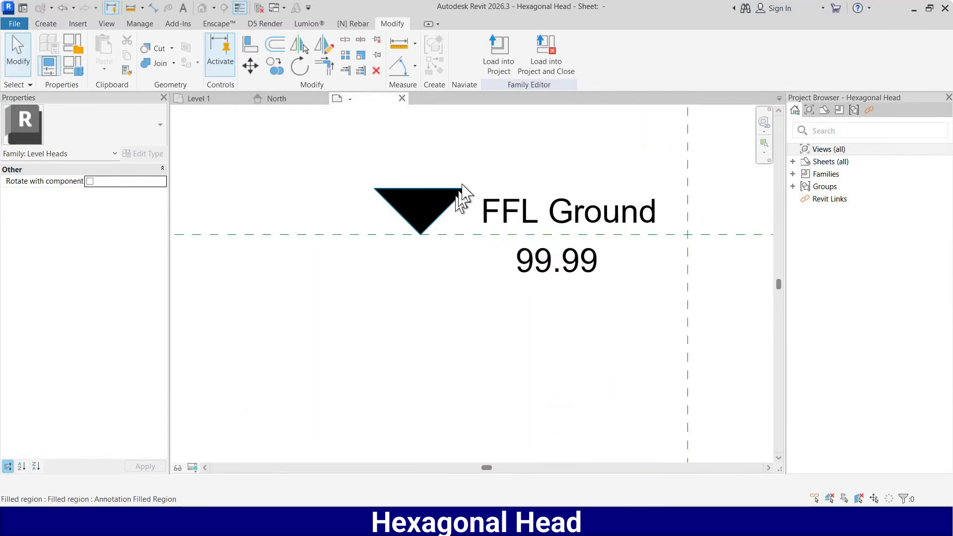
click(462, 198)
drag(438, 151, 419, 185)
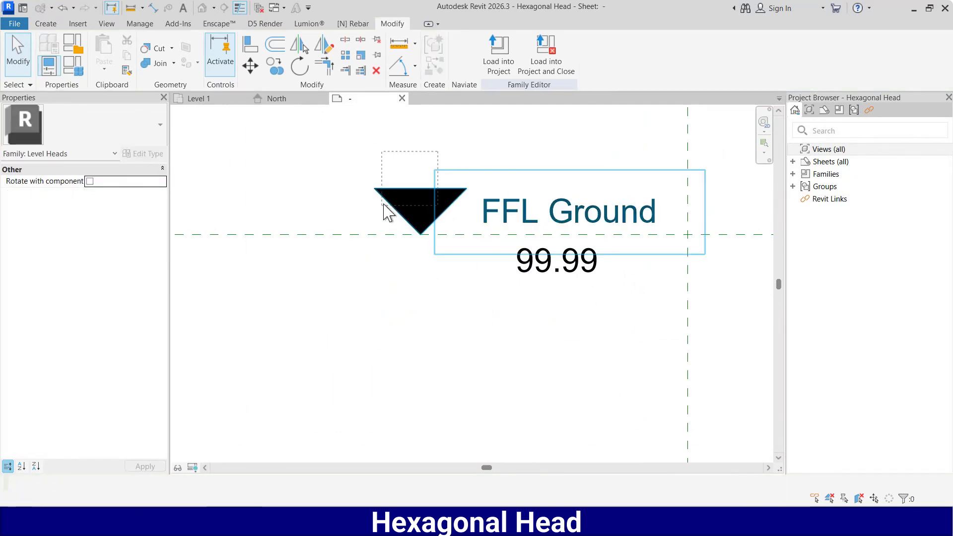
mouse_move(387, 212)
mouse_down()
mouse_move(411, 161)
mouse_move(378, 214)
mouse_up()
key(Delete)
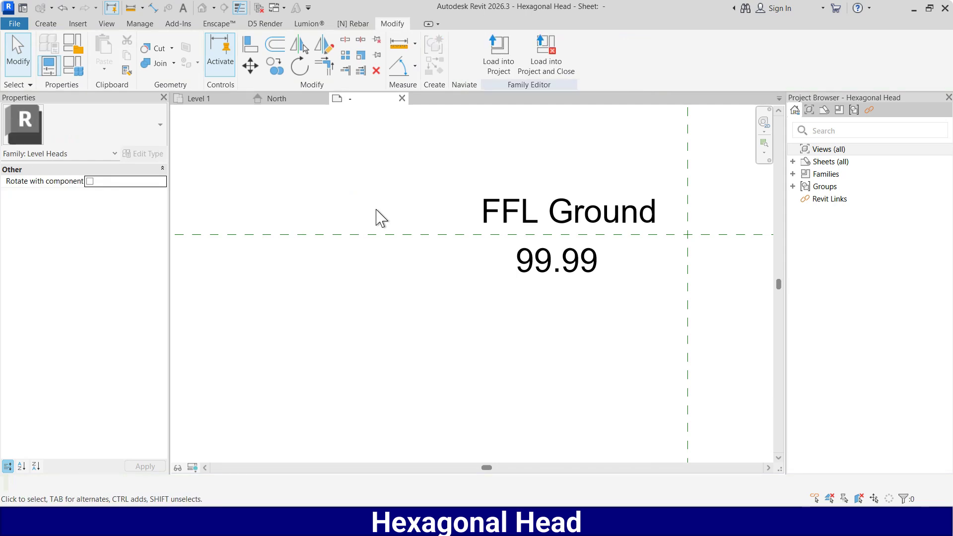
scroll(557, 234, down, 3)
scroll(569, 251, up, 3)
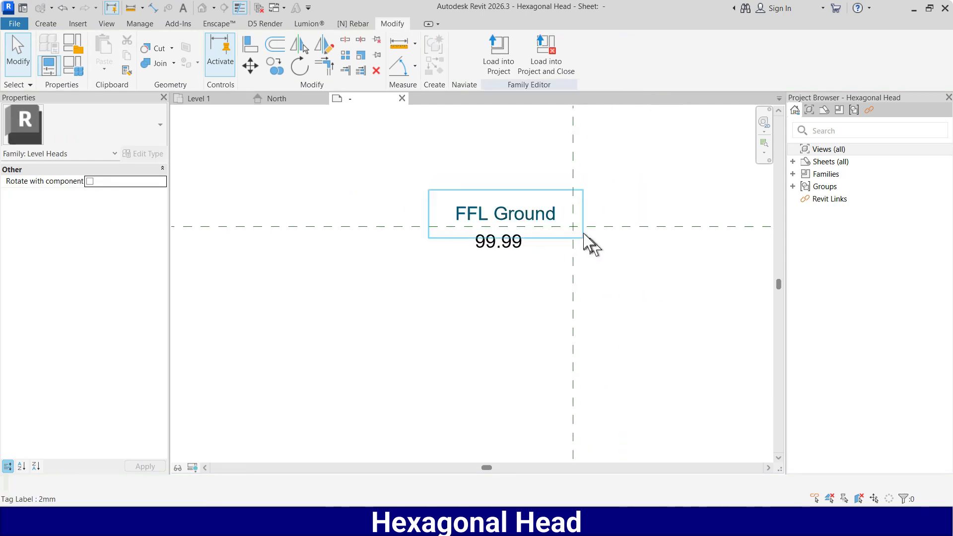
- Draw a six-sided inscribed polygon with a radius of about 3.7, centred on the intersection of the reference planes
middle_drag(670, 247, 606, 241)
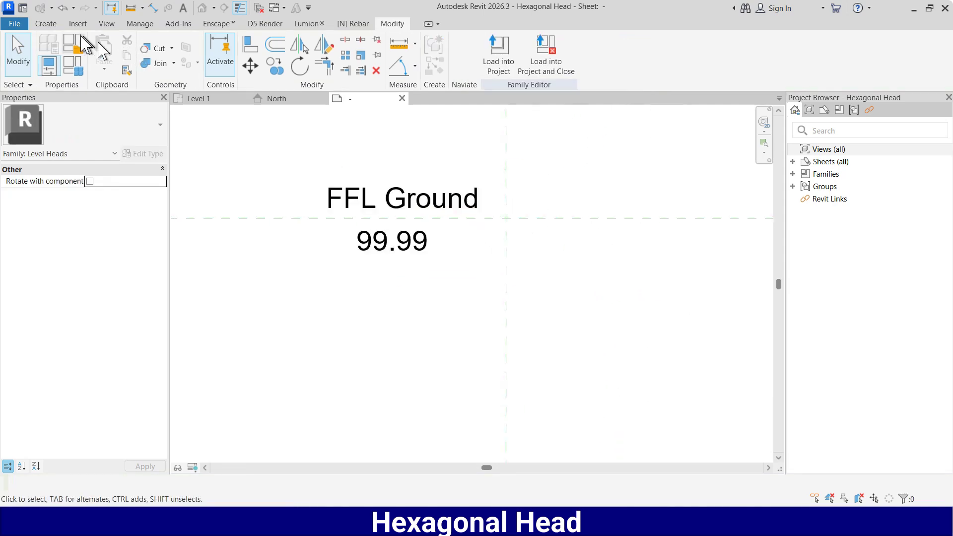
click(46, 24)
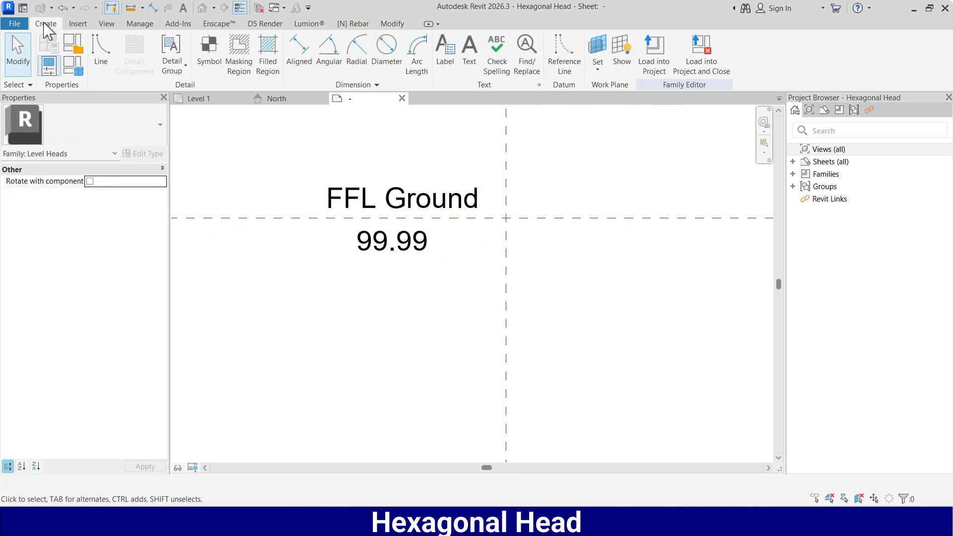
click(103, 52)
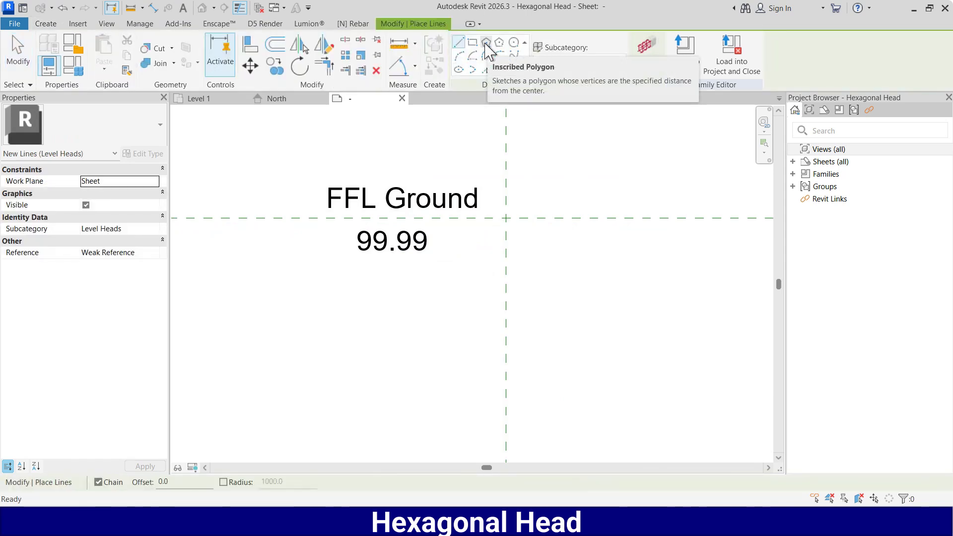
click(487, 44)
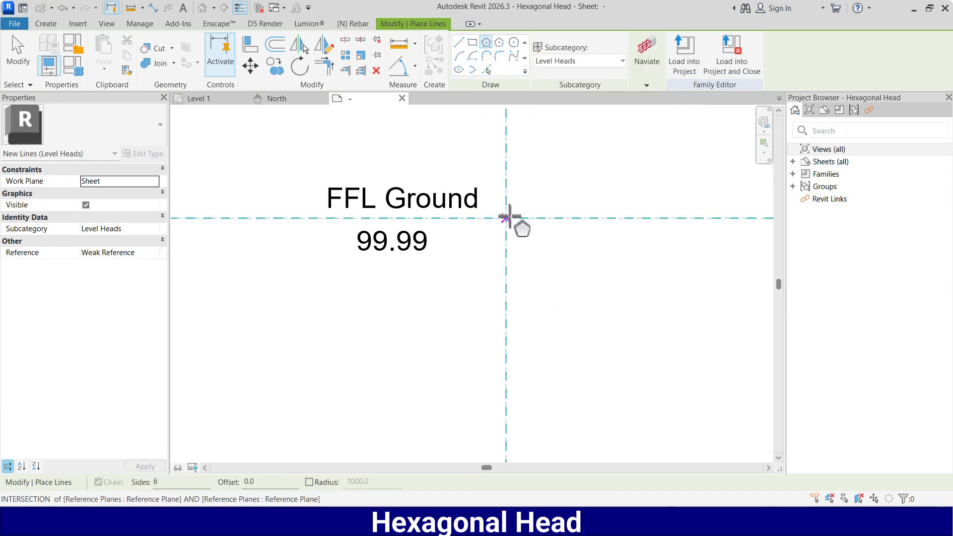
click(505, 218)
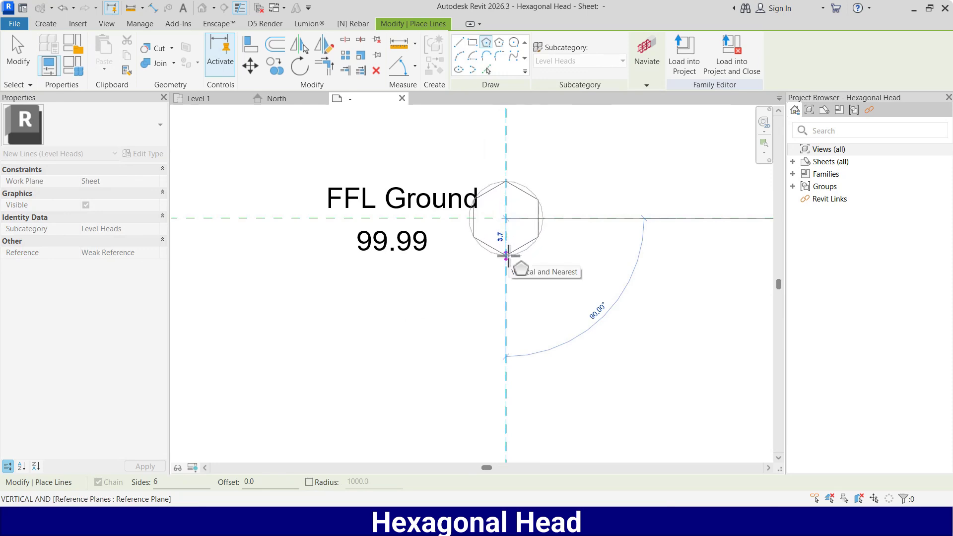
click(507, 255)
key(Escape)
key(Escape)
drag(457, 270, 537, 245)
key(ctrl+z)
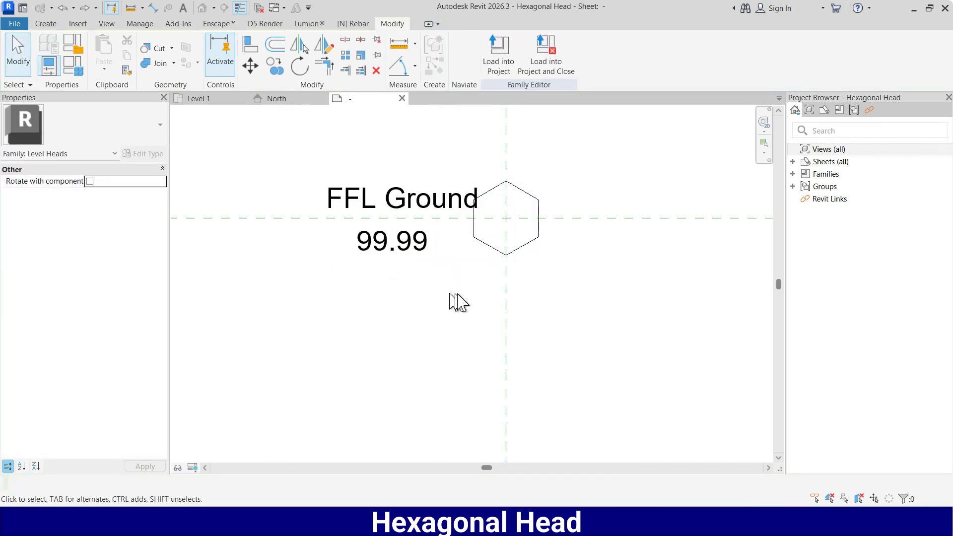
- Move the whole hexagon horizontally so its left vertical side lies on the vertical reference plane
drag(450, 294, 567, 144)
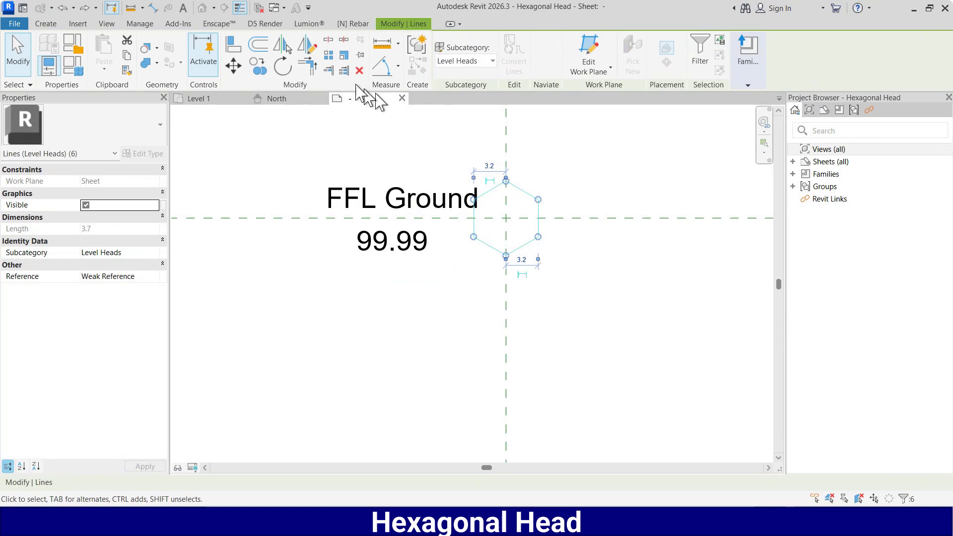
click(233, 65)
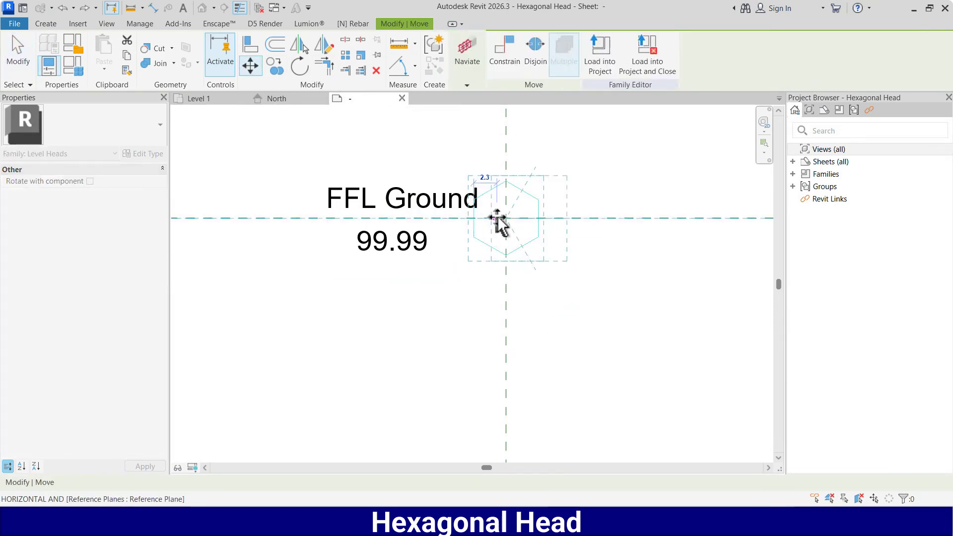
click(506, 218)
key(Escape)
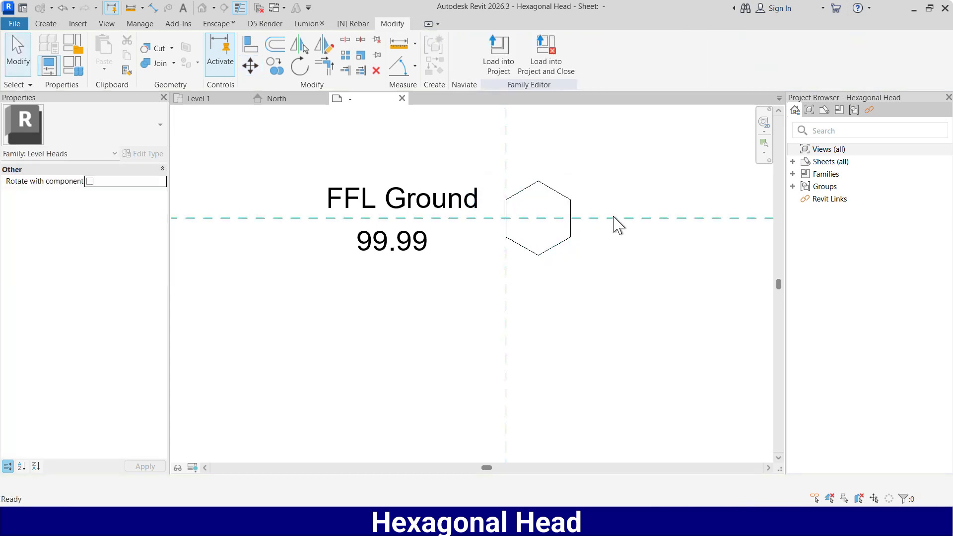
- Draw three lines through the hexagon's centre, each joining the midpoints of two opposite sides
scroll(532, 239, up, 5)
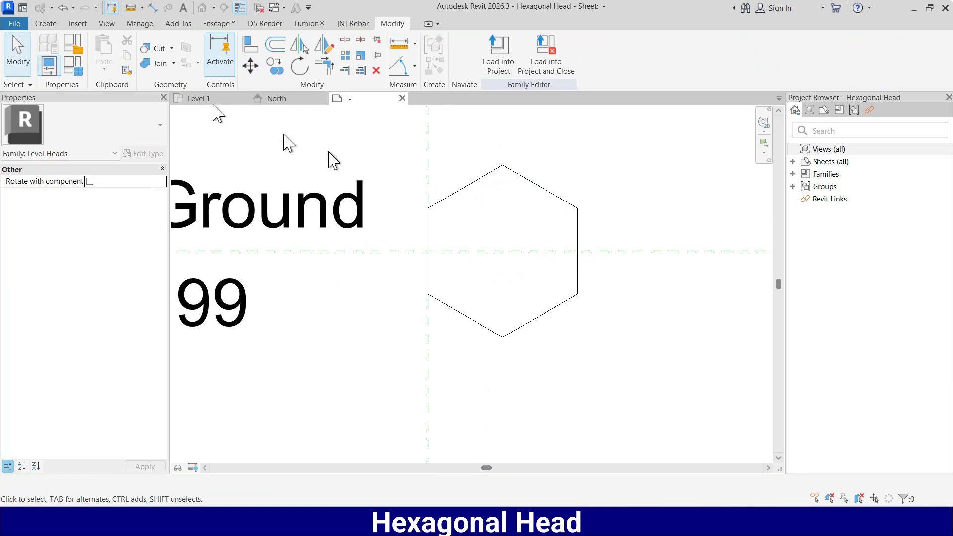
click(46, 23)
click(102, 55)
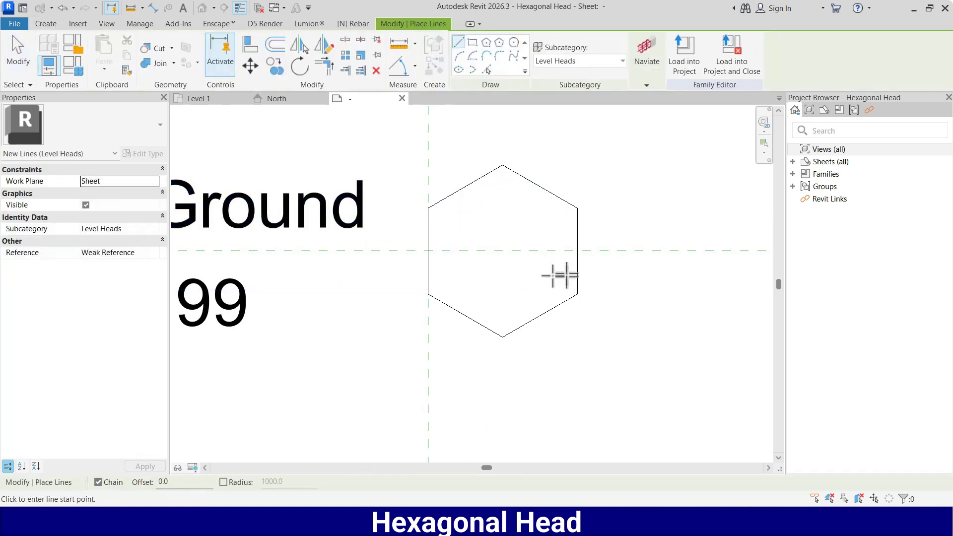
click(467, 187)
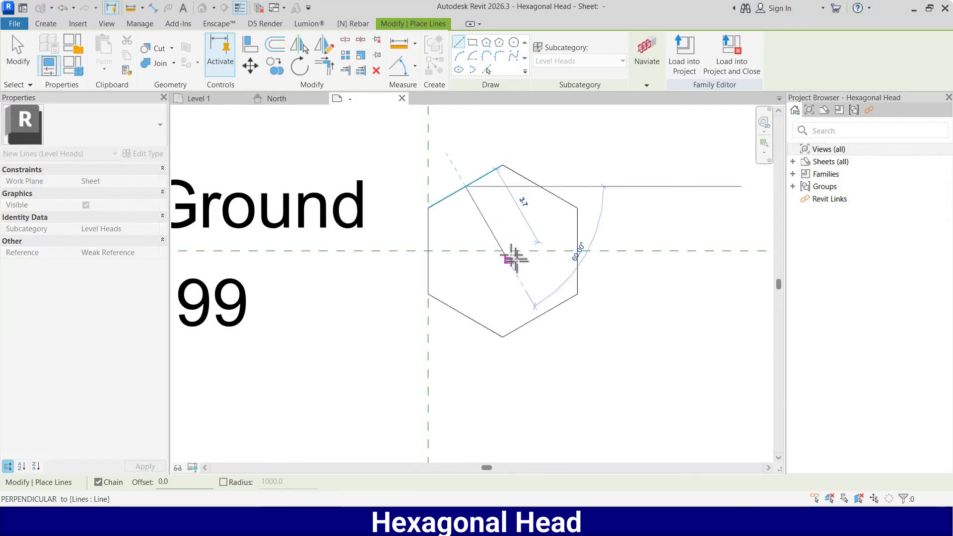
click(540, 315)
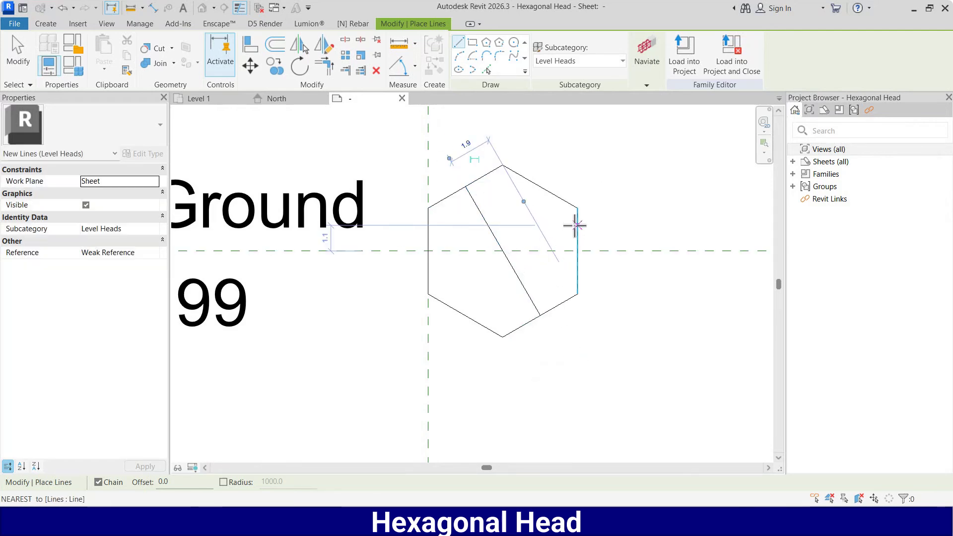
click(540, 187)
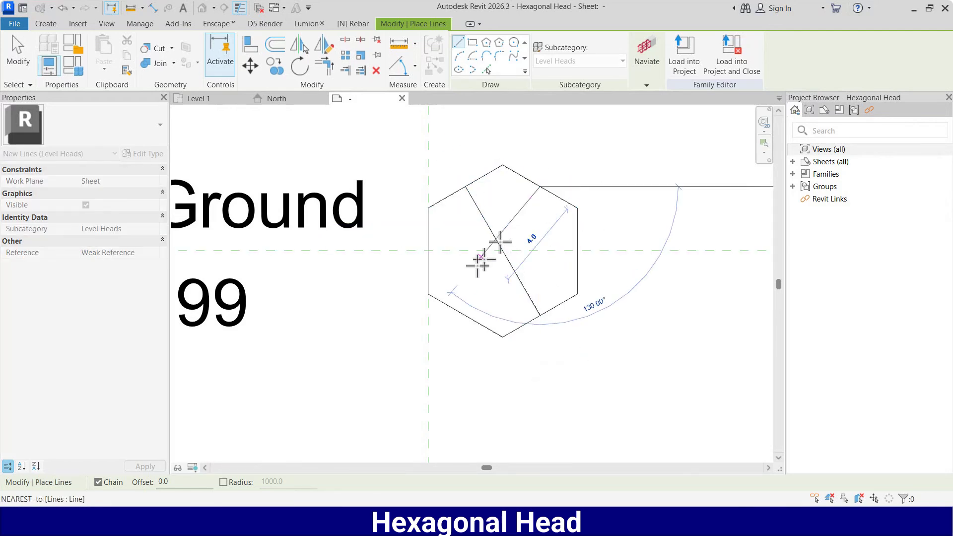
click(465, 315)
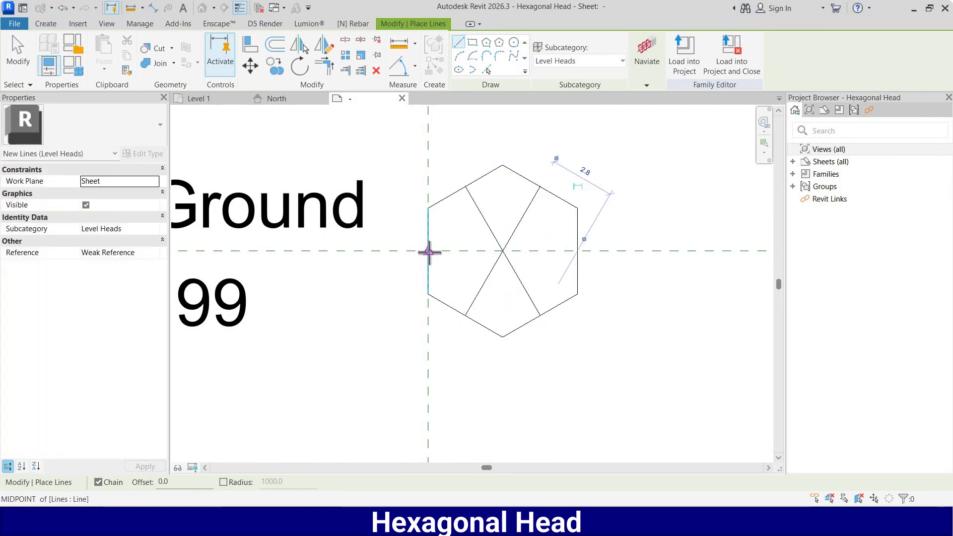
click(476, 251)
click(577, 251)
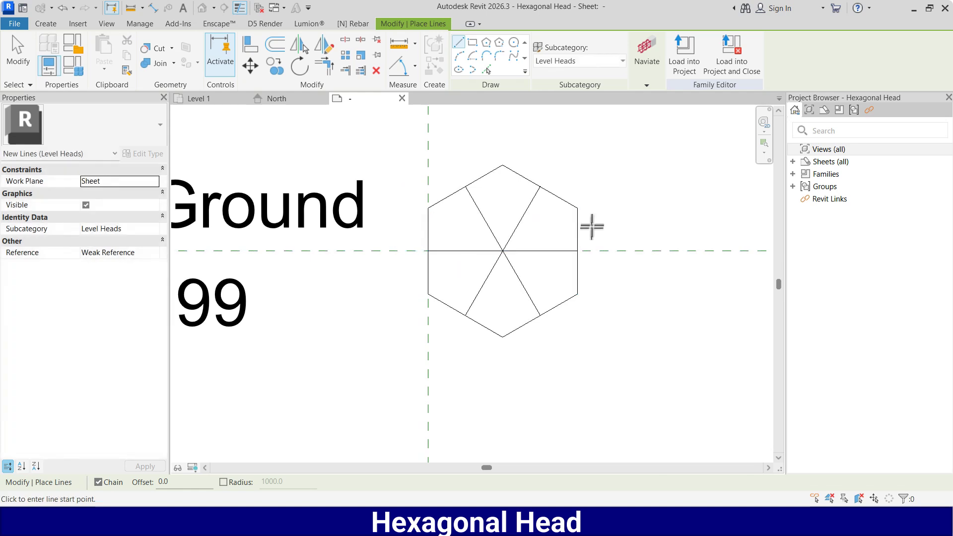
key(Escape)
key(Escape)
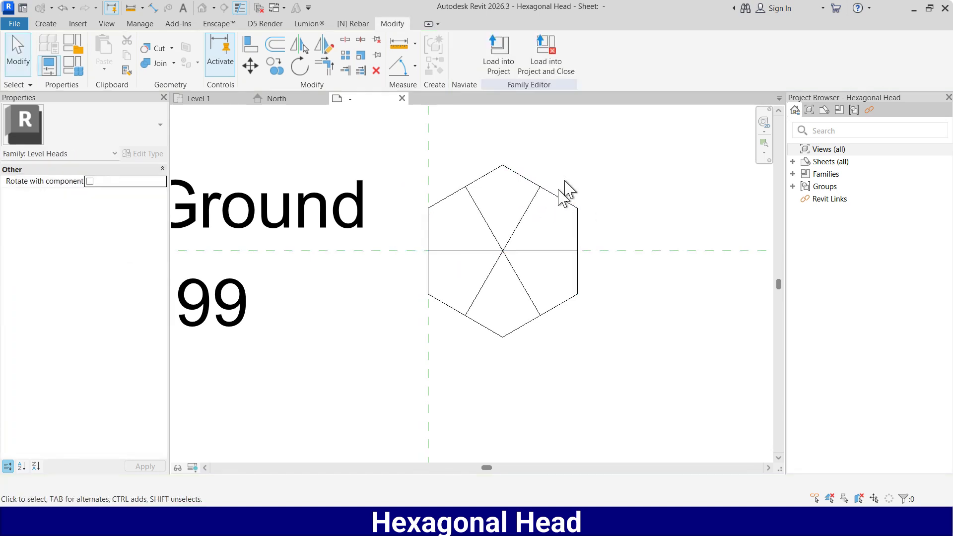
- Create a Solid Black filled region covering the hexagon's upper-left segment, bounded by its outer edges and the dividing lines
scroll(539, 236, up, 1)
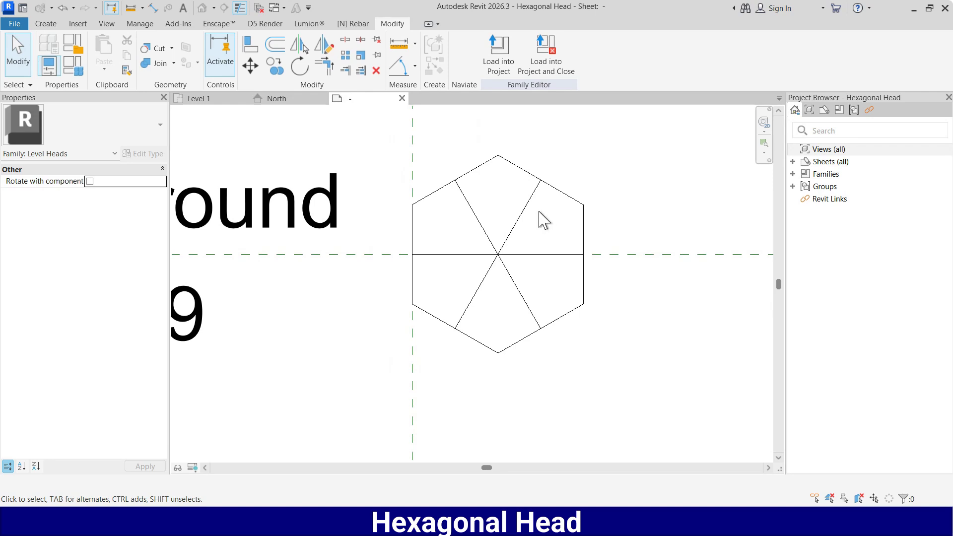
click(45, 24)
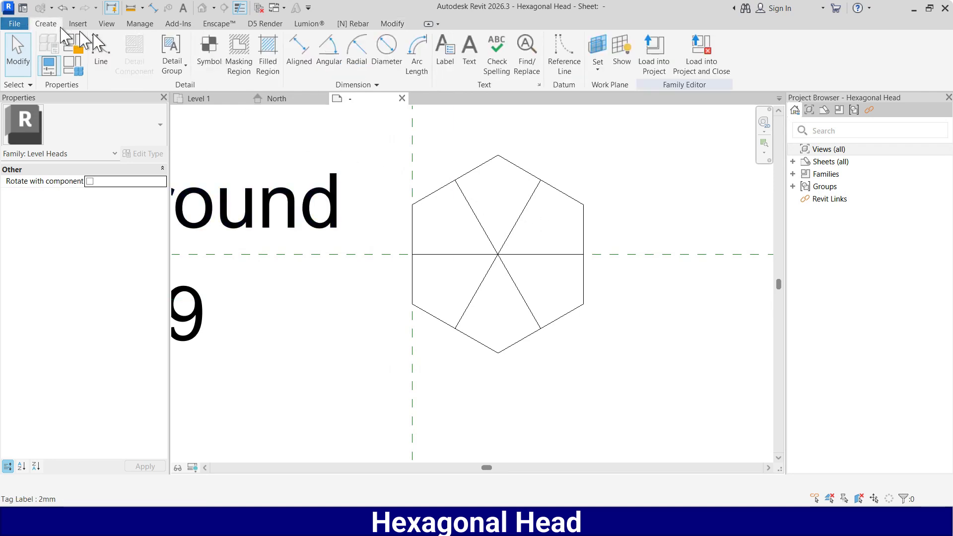
click(265, 57)
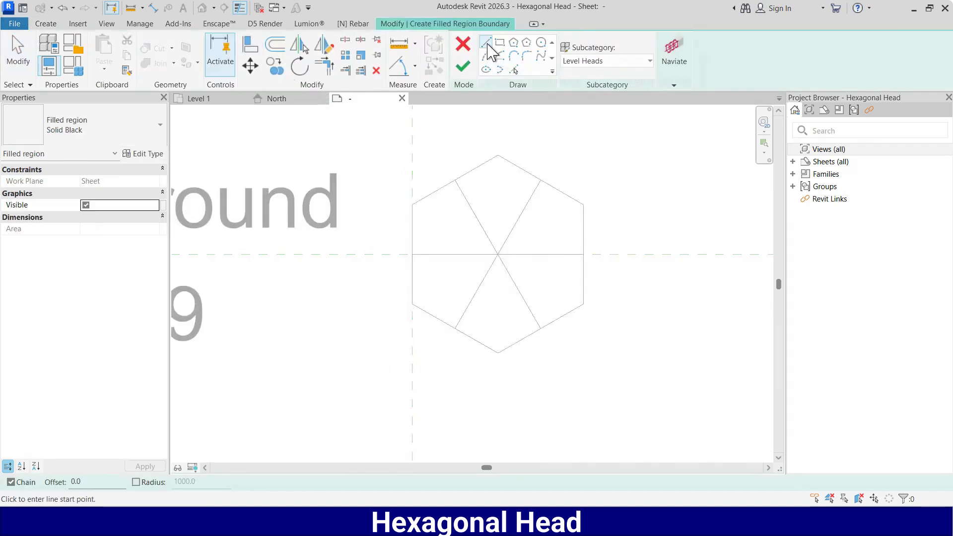
click(412, 204)
click(455, 180)
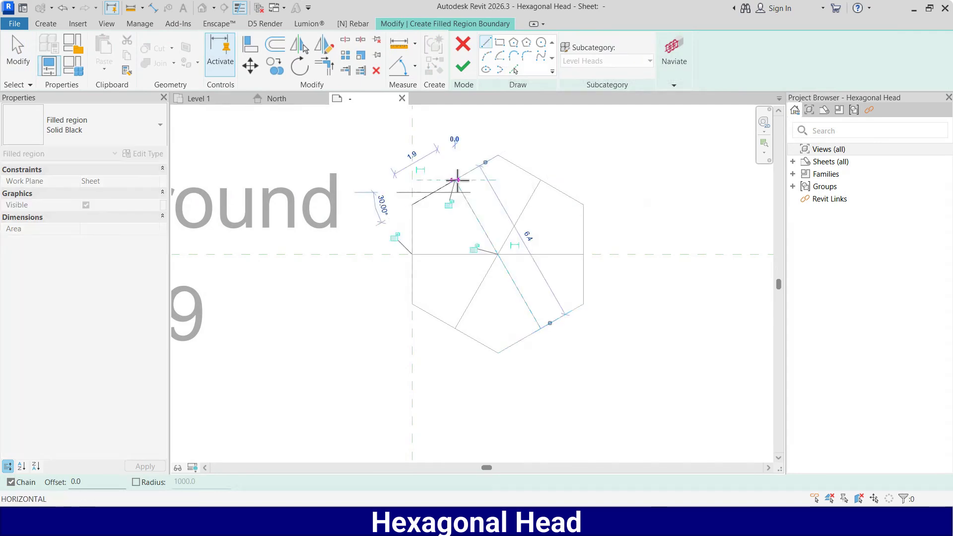
click(496, 253)
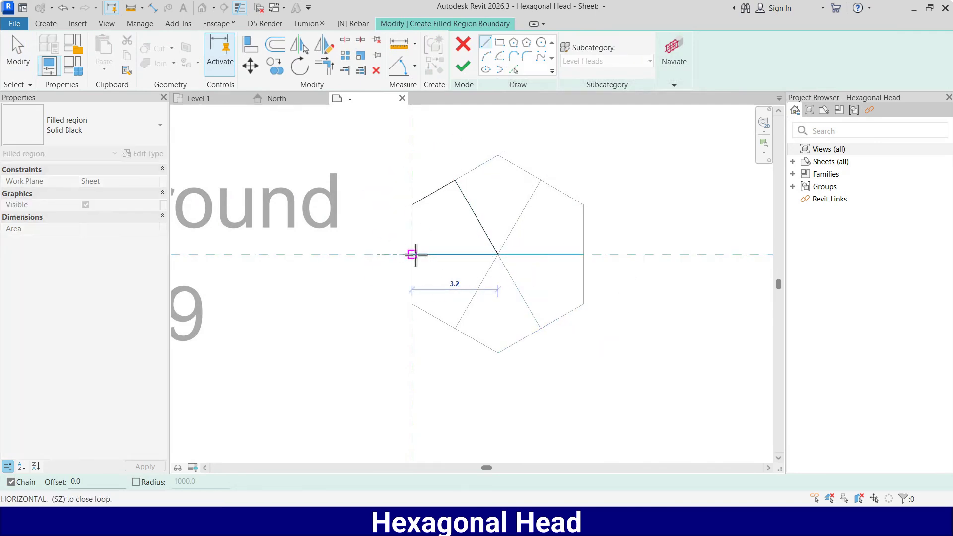
click(412, 253)
click(412, 203)
click(463, 66)
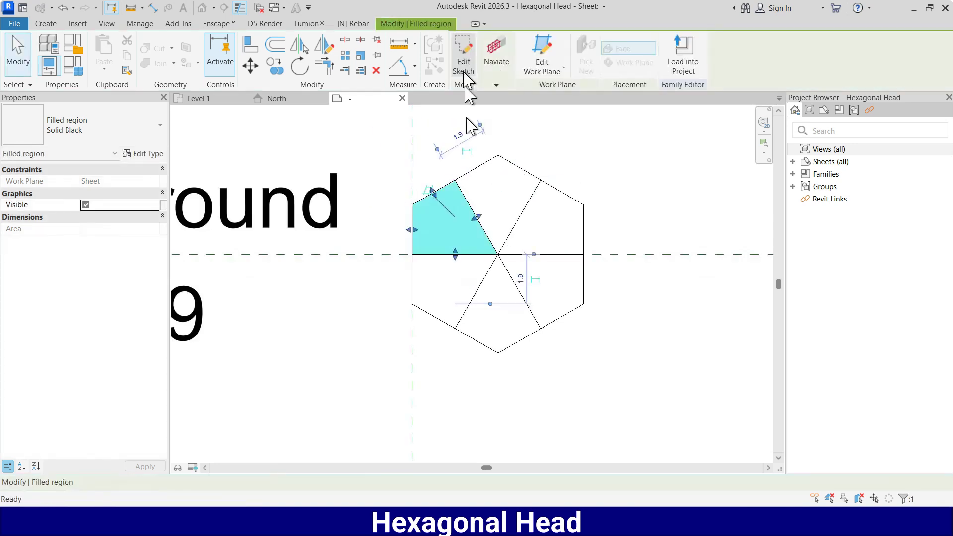
- Mirror a copy of the filled region about the vertical axis through the hexagon's centre onto the upper-right segment
click(324, 45)
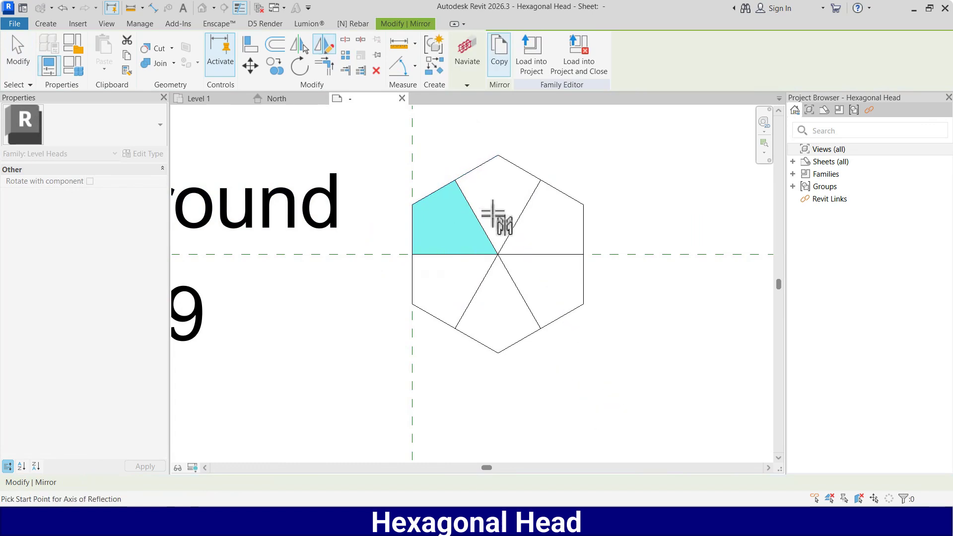
click(498, 254)
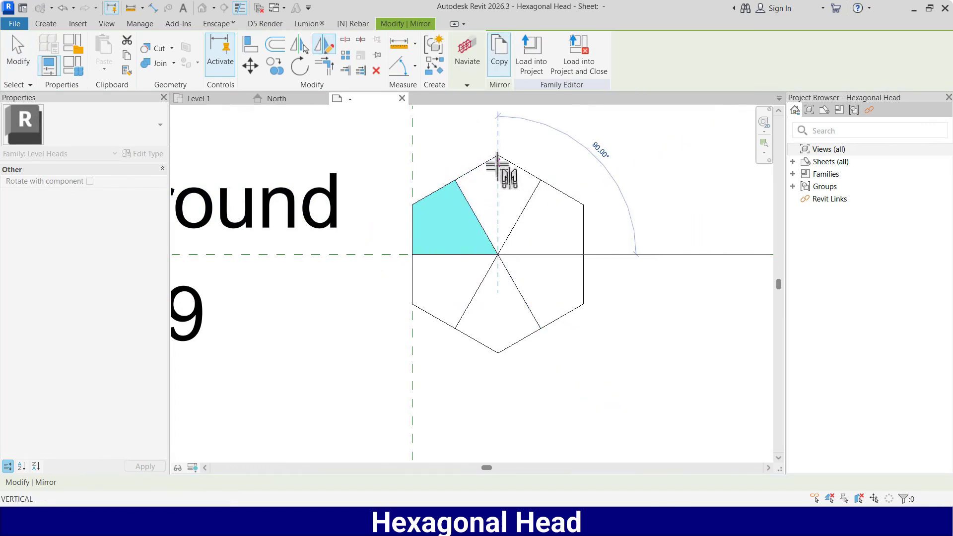
click(498, 155)
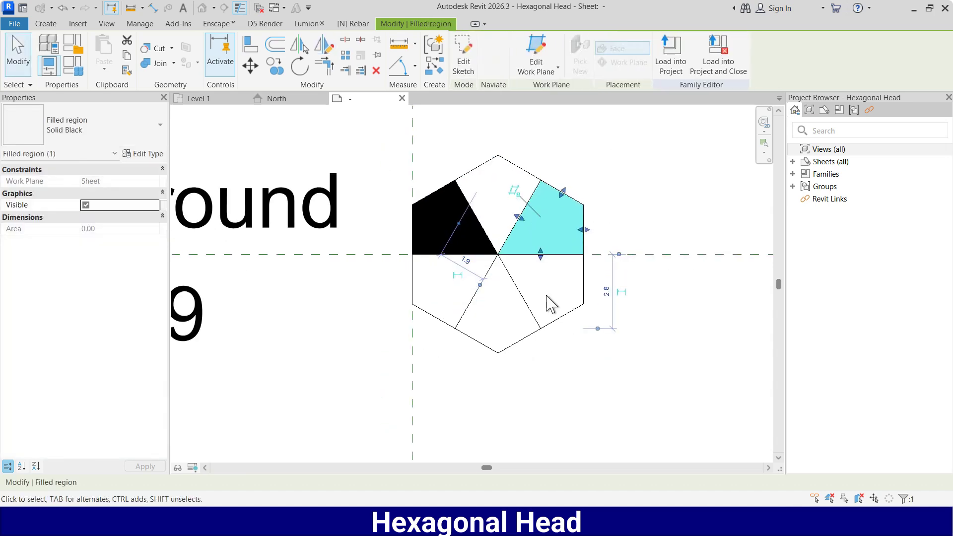
- Try to mirror the upper-right filled region about the dividing line between the lower-right side's midpoint and the hexagon's centre
scroll(548, 304, up, 2)
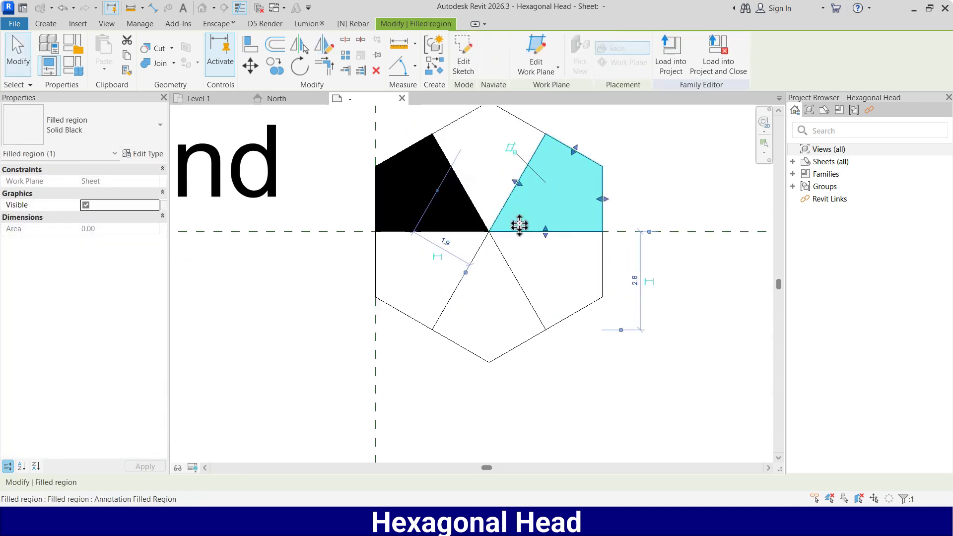
click(322, 49)
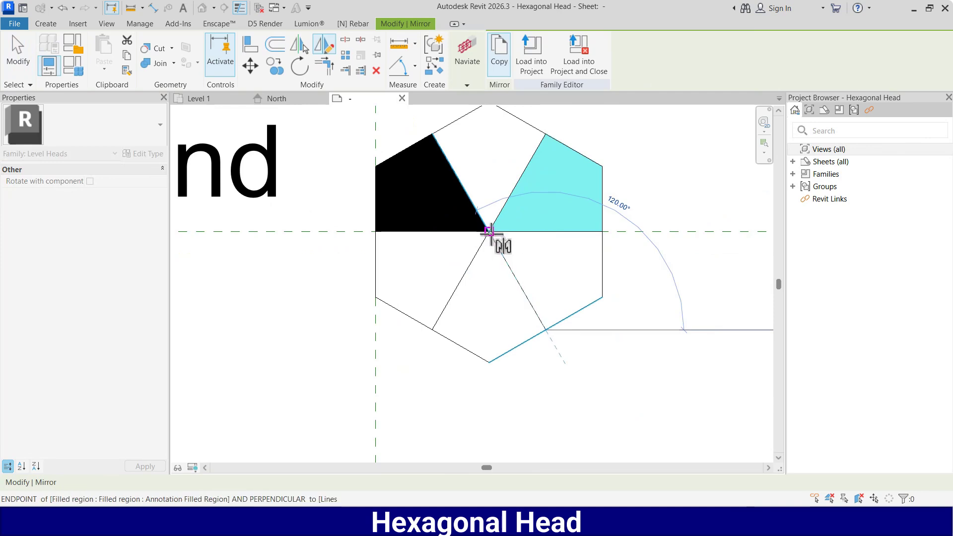
click(497, 244)
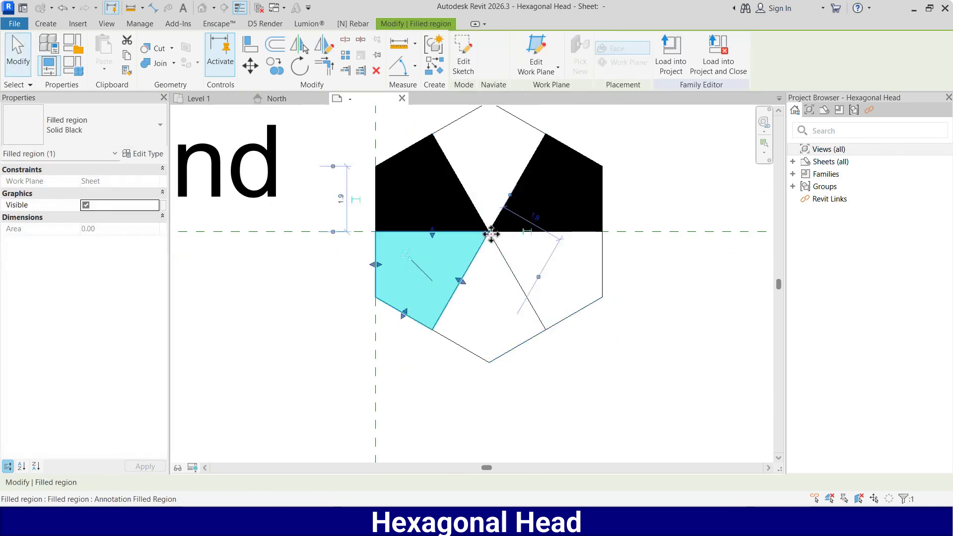
click(548, 256)
- Mirror a copy of the upper-right filled region onto the bottom segment, using the axis from the hexagon's lower-right corner to its centre
click(518, 192)
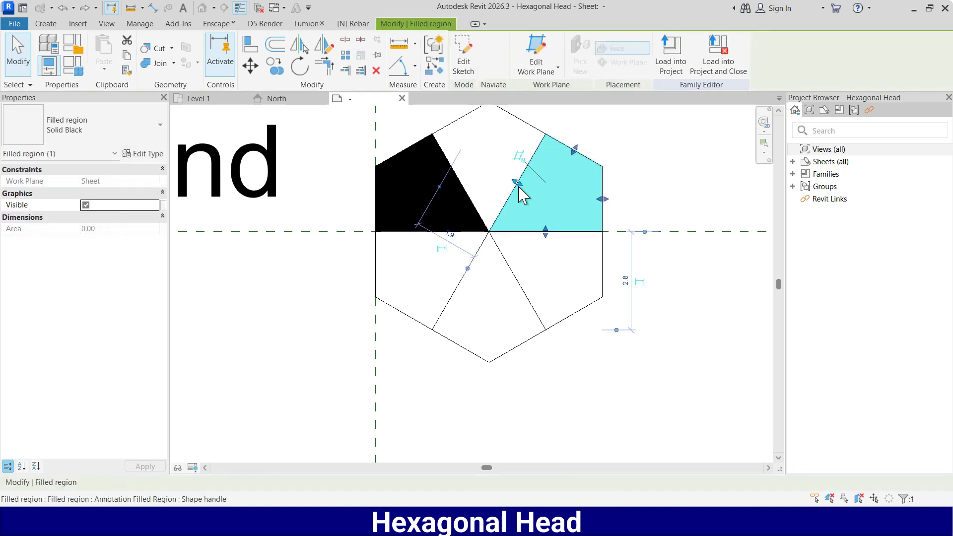
click(324, 44)
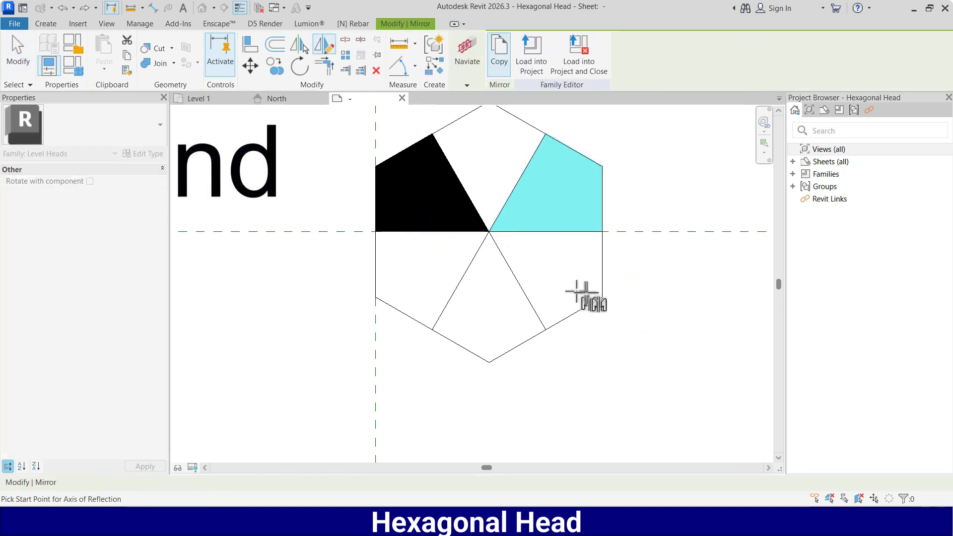
click(602, 297)
click(489, 231)
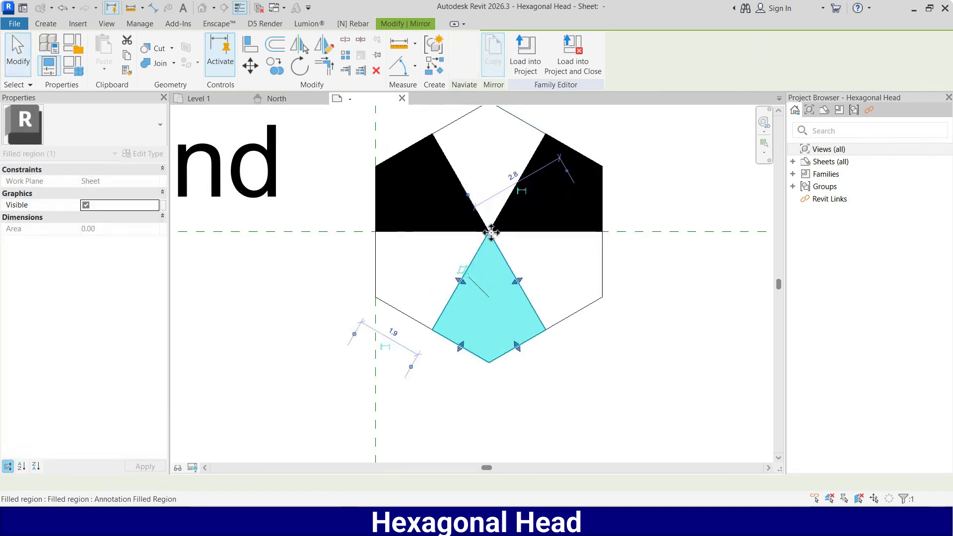
click(549, 297)
- Load the finished Hexagonal Head family into the project
scroll(549, 298, down, 2)
scroll(635, 302, down, 5)
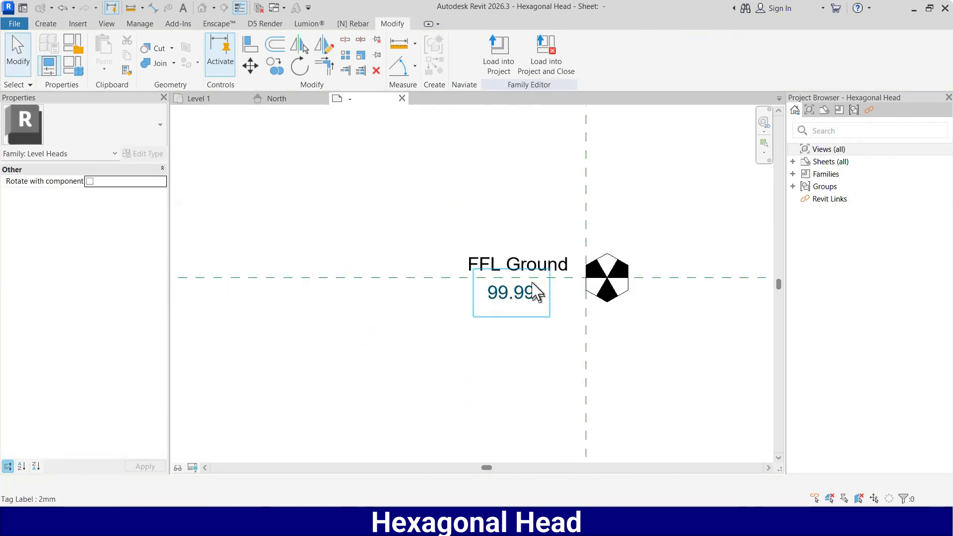
scroll(558, 225, down, 2)
scroll(541, 251, up, 5)
scroll(591, 268, down, 3)
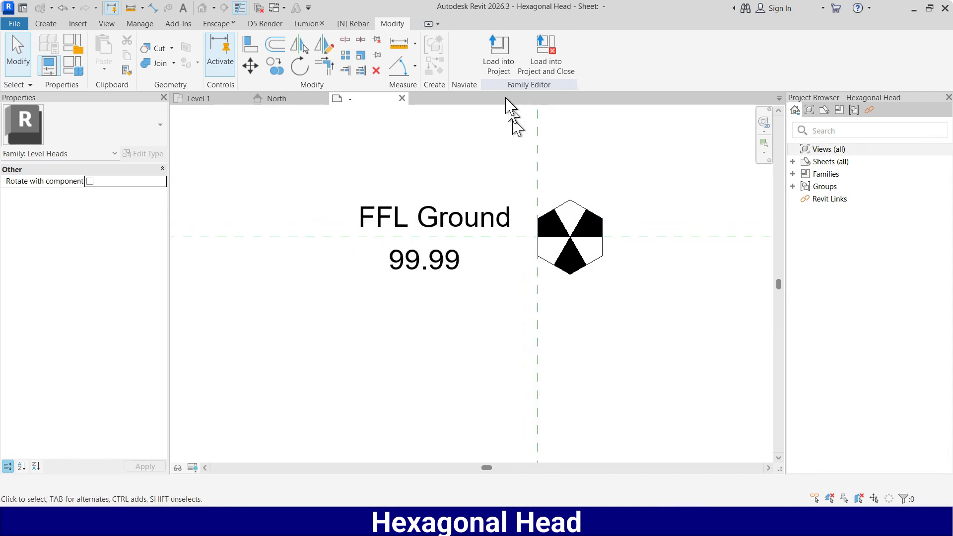
click(498, 54)
scroll(611, 234, up, 4)
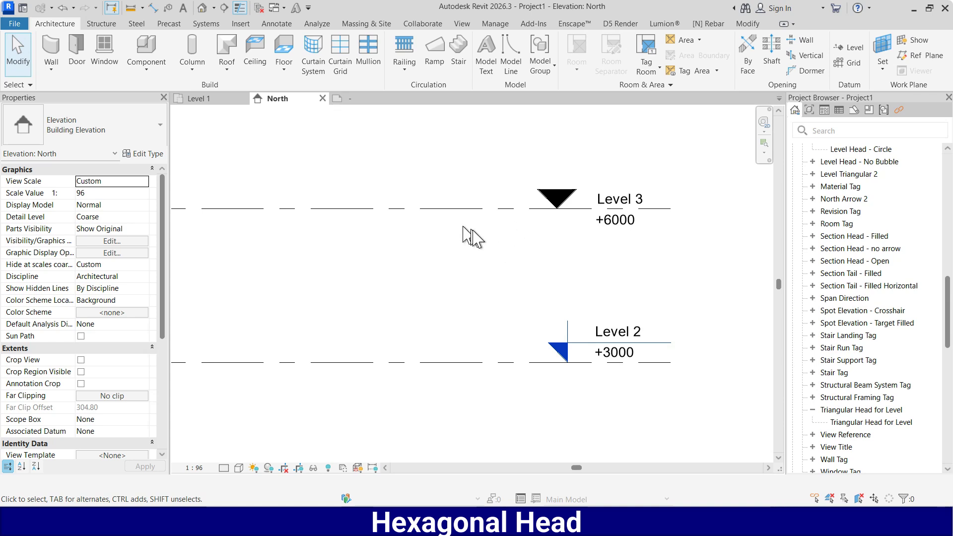
- Create a similar level above Level 3 by picking its line with an offset of 300
click(469, 208)
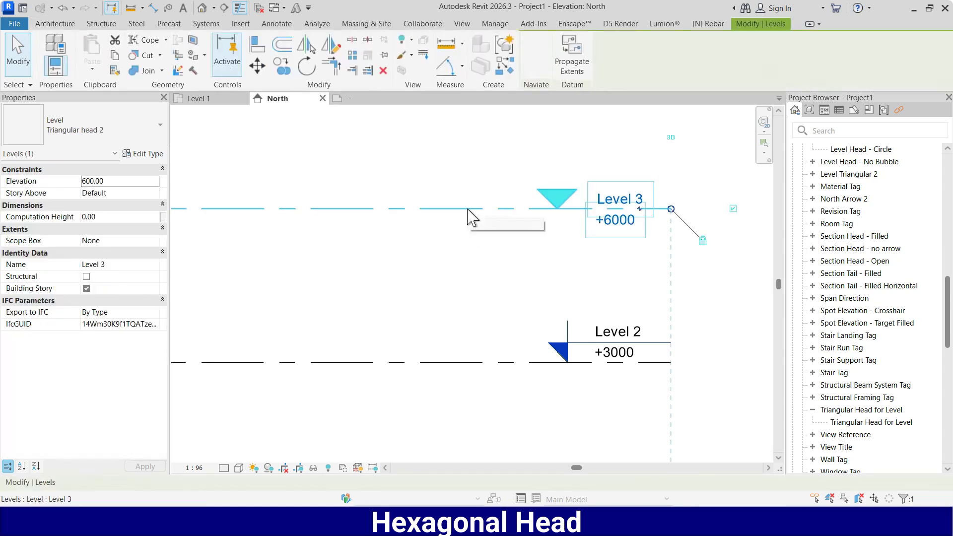
key(c)
key(s)
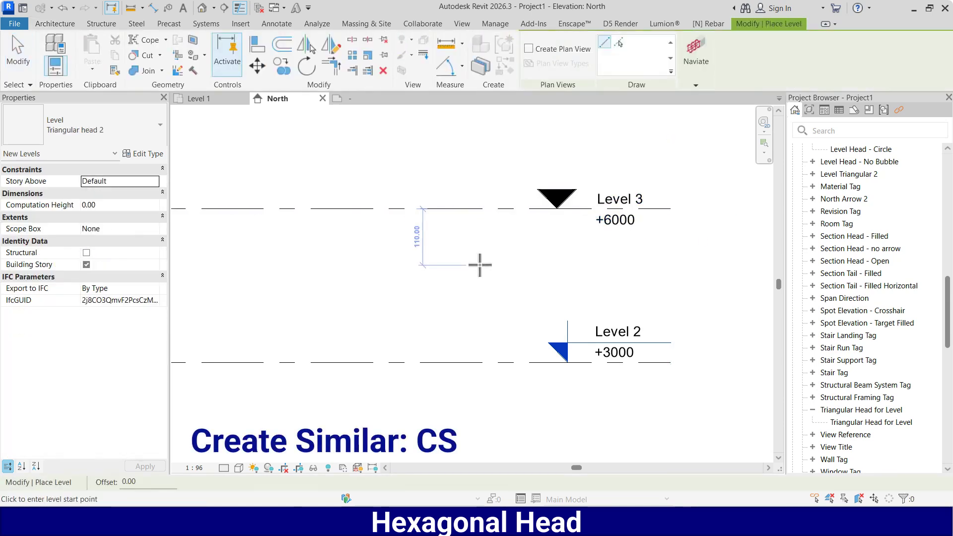
click(619, 43)
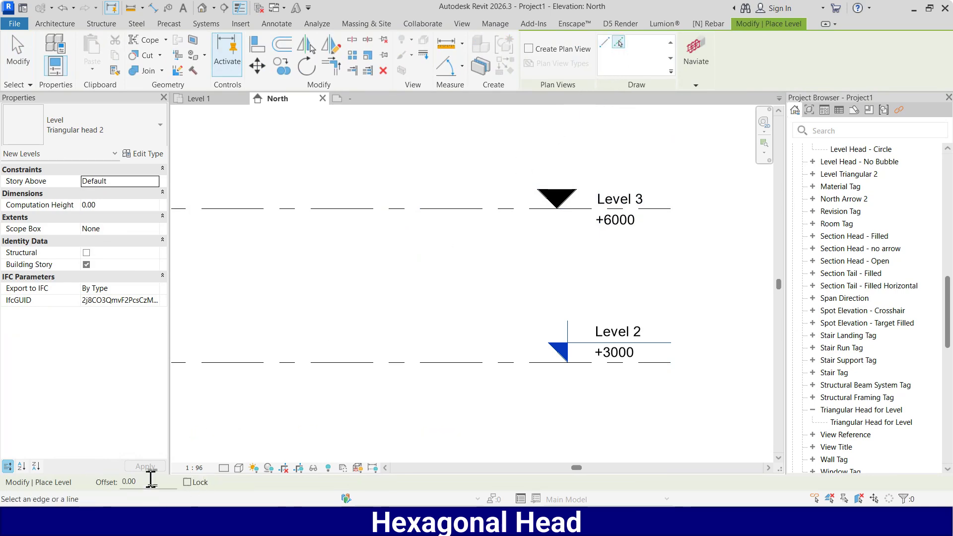
text(300)
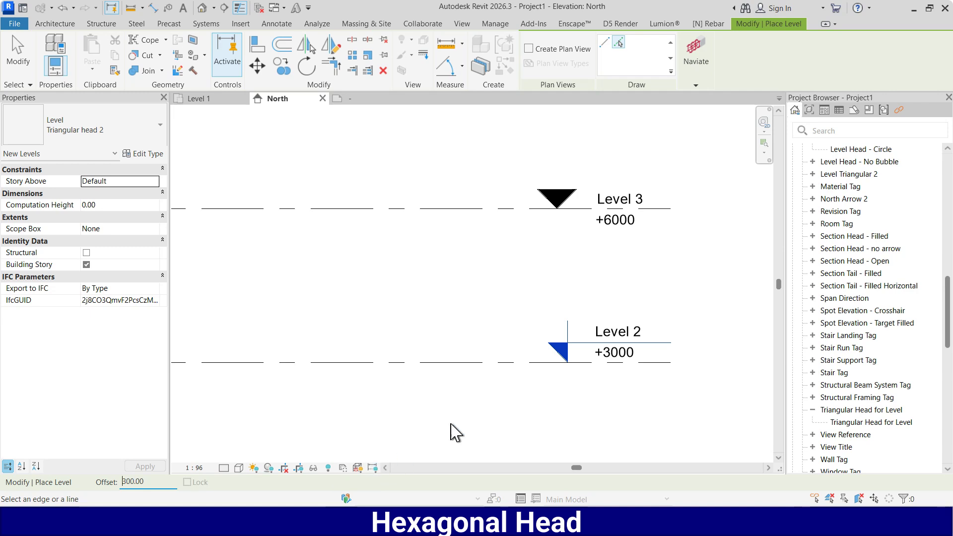
scroll(454, 432, down, 2)
click(413, 283)
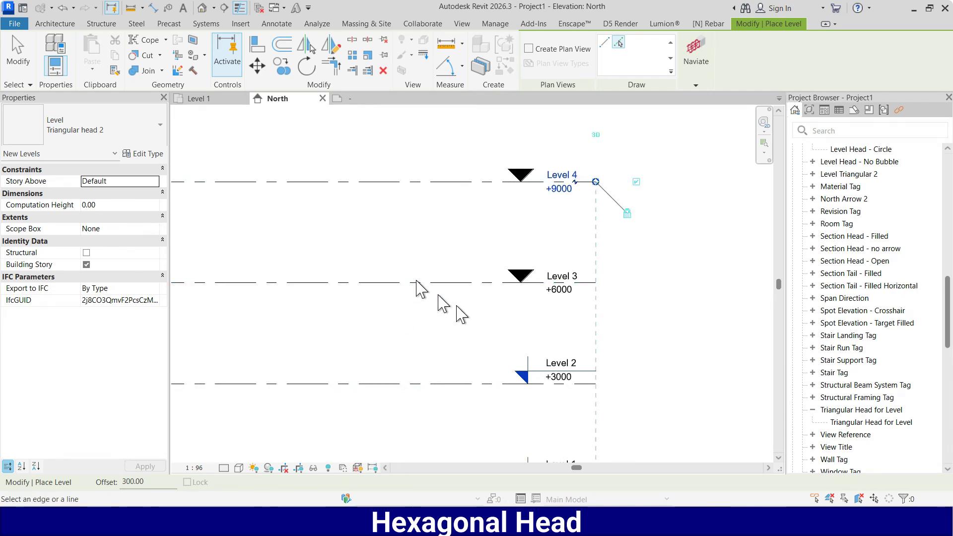
key(Escape)
key(Escape)
- Duplicate Level 4's level type under the name "Hexagonal Head"
scroll(583, 243, up, 2)
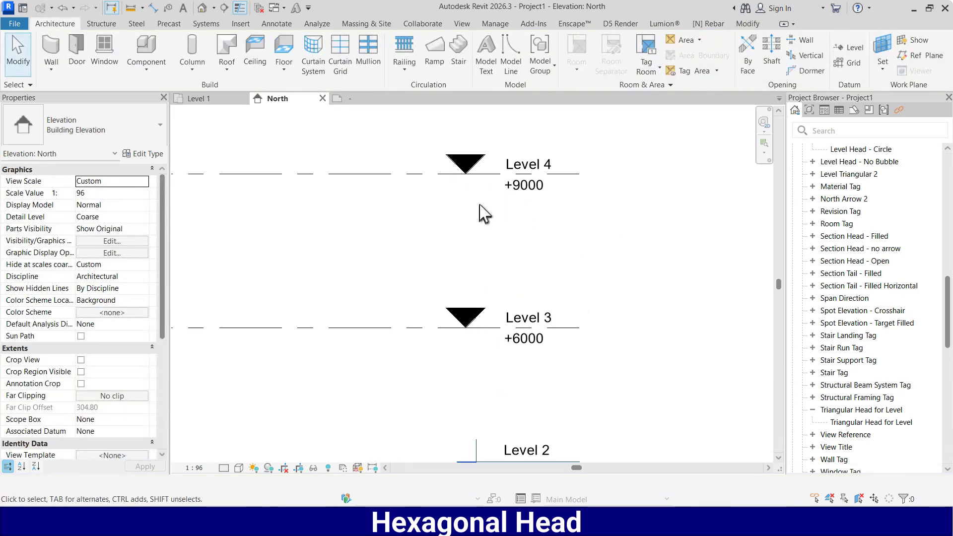
click(442, 175)
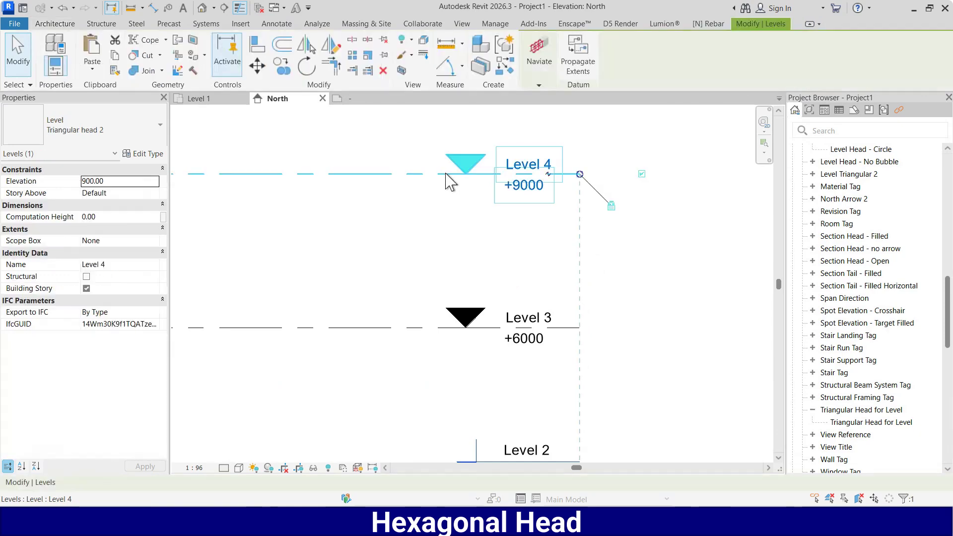
click(134, 154)
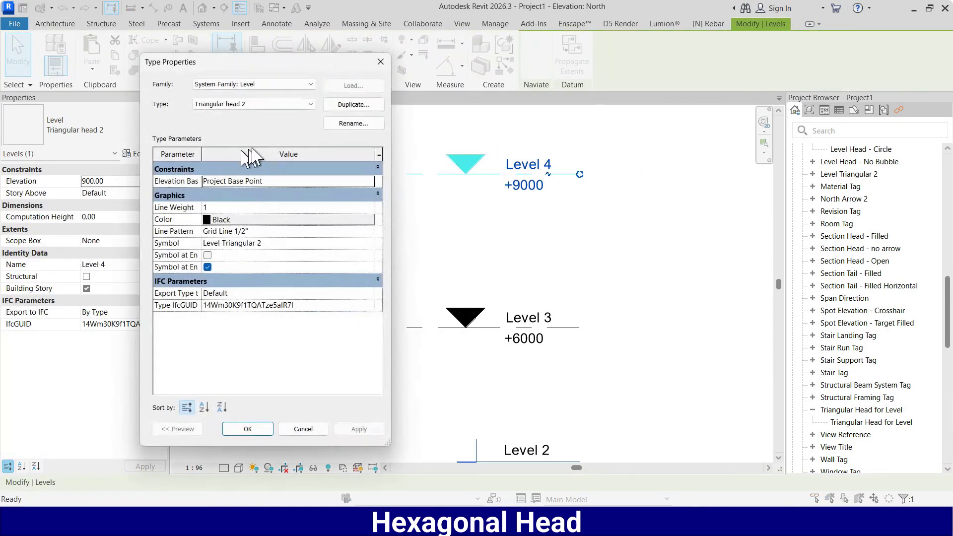
click(353, 105)
text(Hexagonal Head)
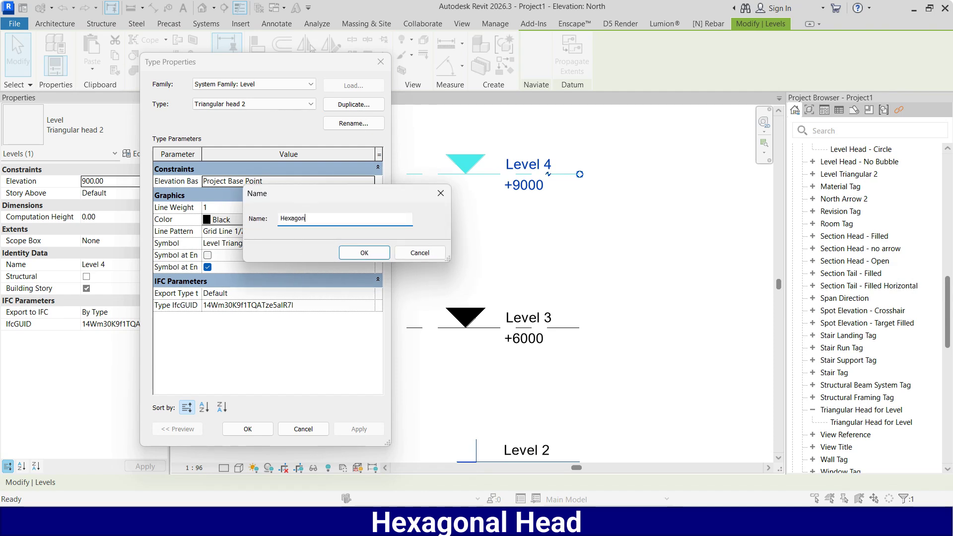
click(365, 253)
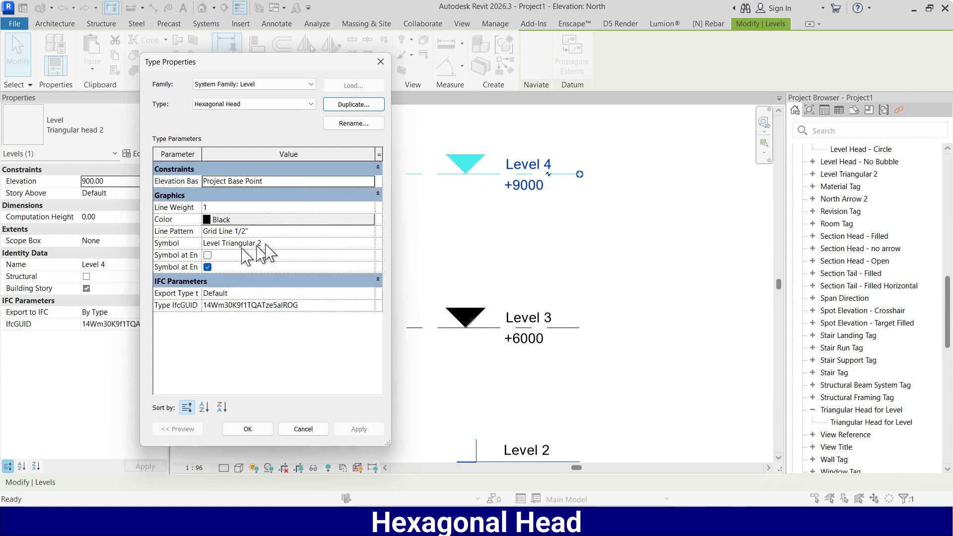
- Set the new level type's symbol to Hexagonal Head and apply it to Level 4
click(368, 243)
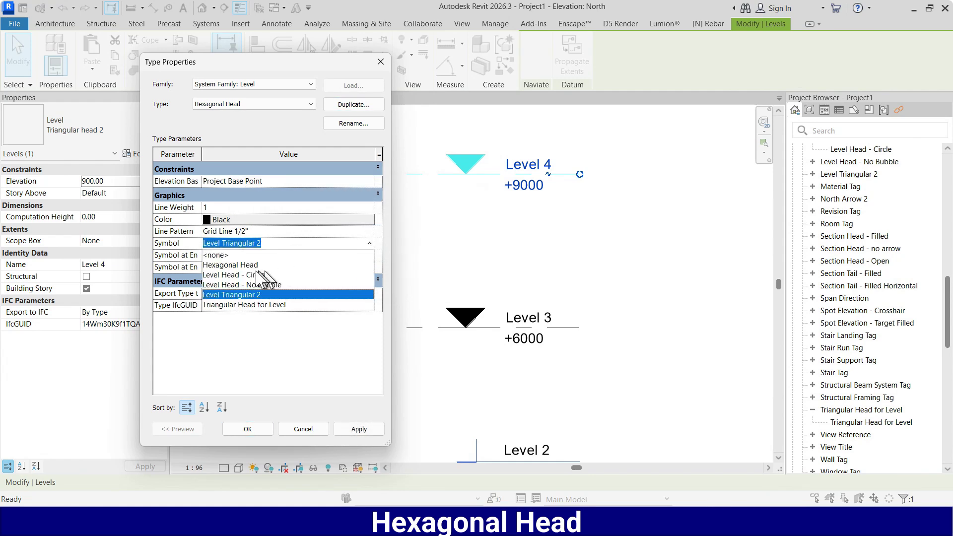
click(233, 265)
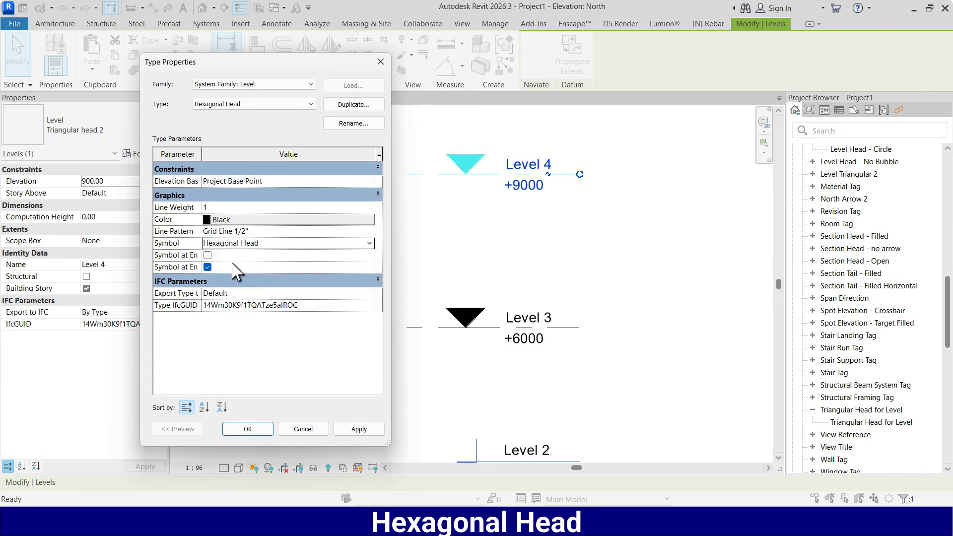
click(359, 429)
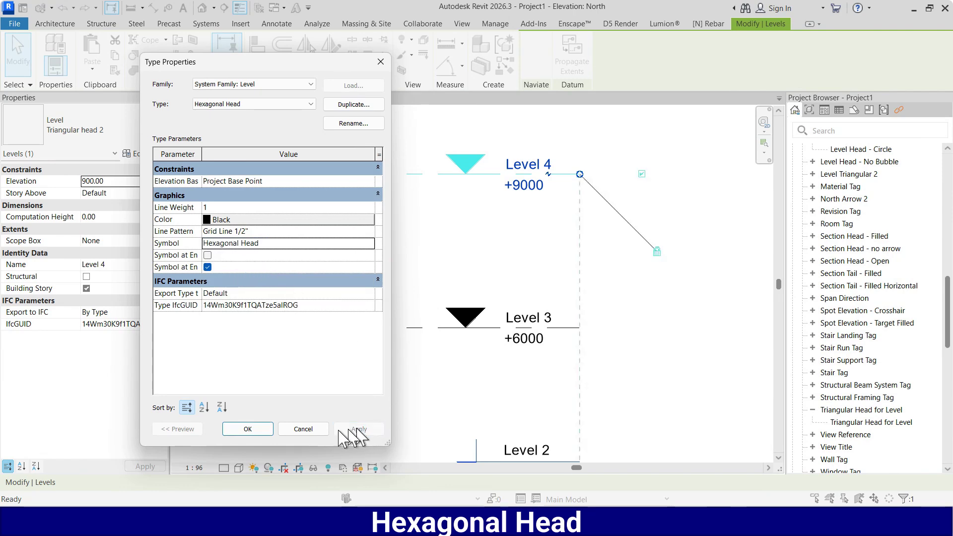
click(247, 429)
scroll(500, 225, down, 5)
click(498, 230)
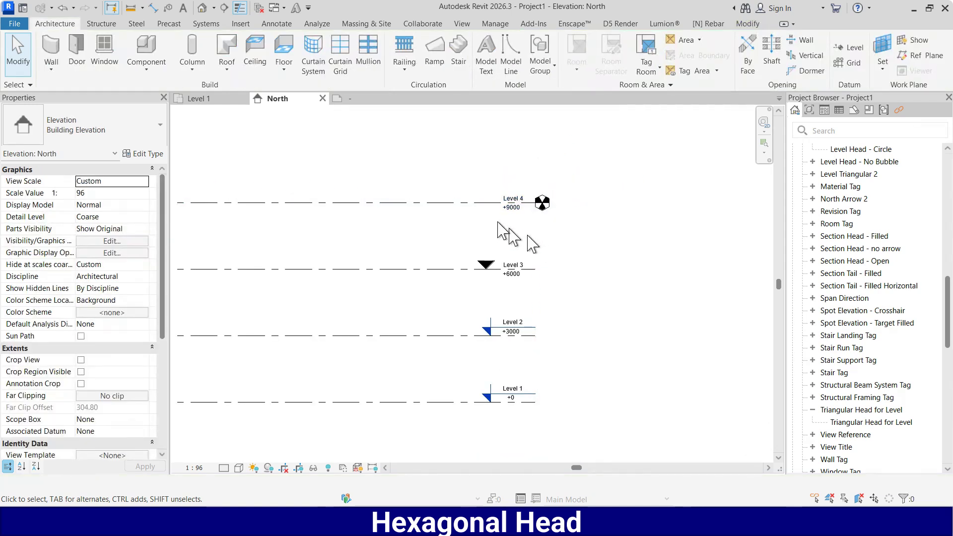
- Shorten Level 4's line at its head end so the hexagon's outer edge lines up with the ends of the levels below
scroll(498, 226, up, 3)
click(588, 194)
drag(588, 195, 557, 194)
click(617, 226)
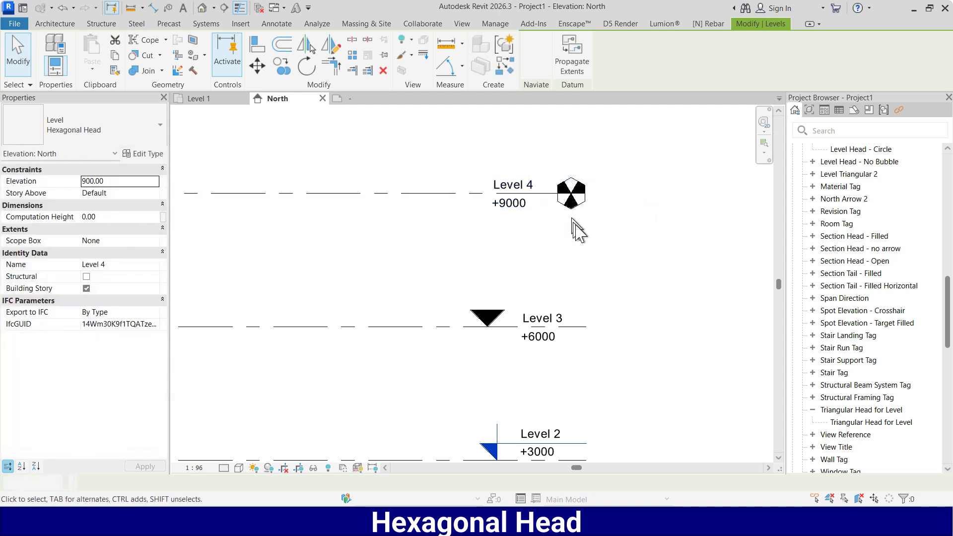
click(573, 229)
scroll(573, 229, down, 3)
scroll(608, 242, up, 4)
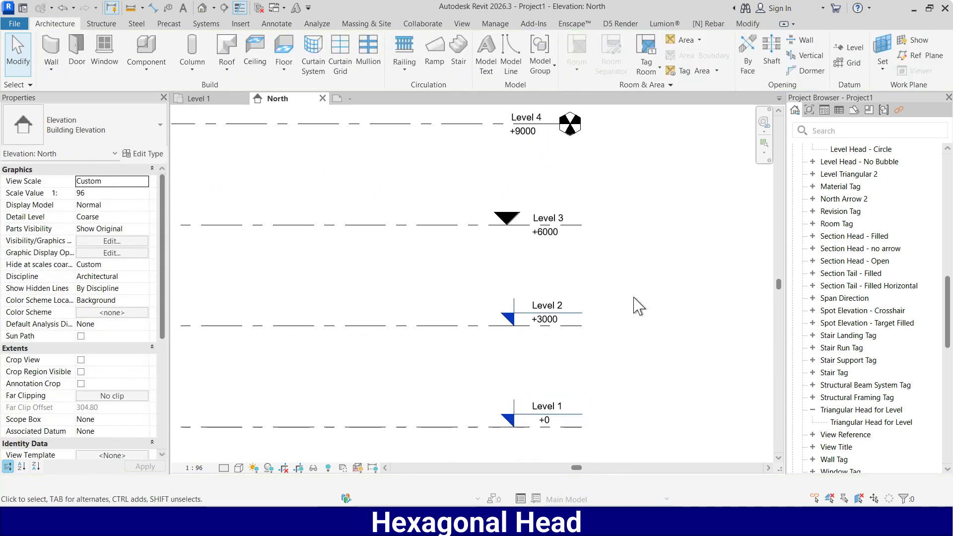
middle_drag(640, 307, 644, 320)
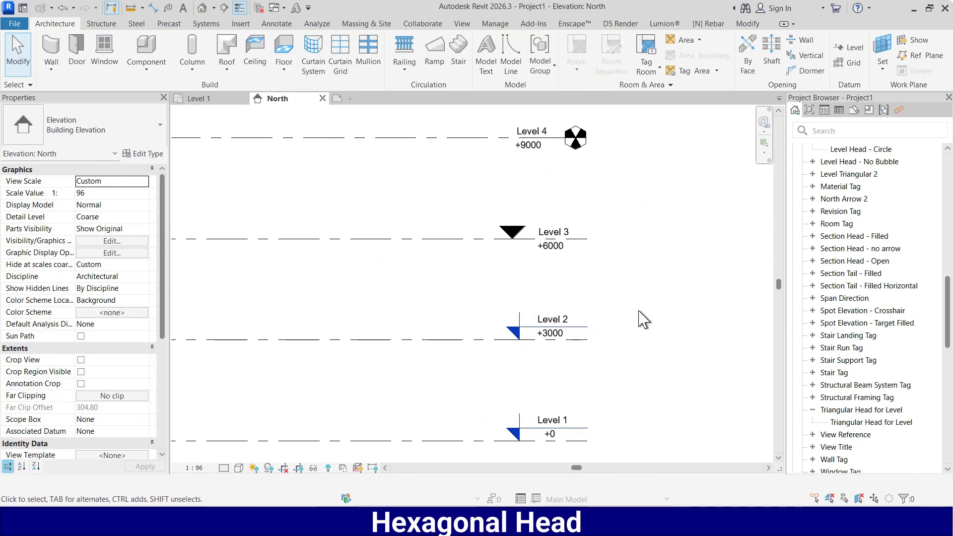